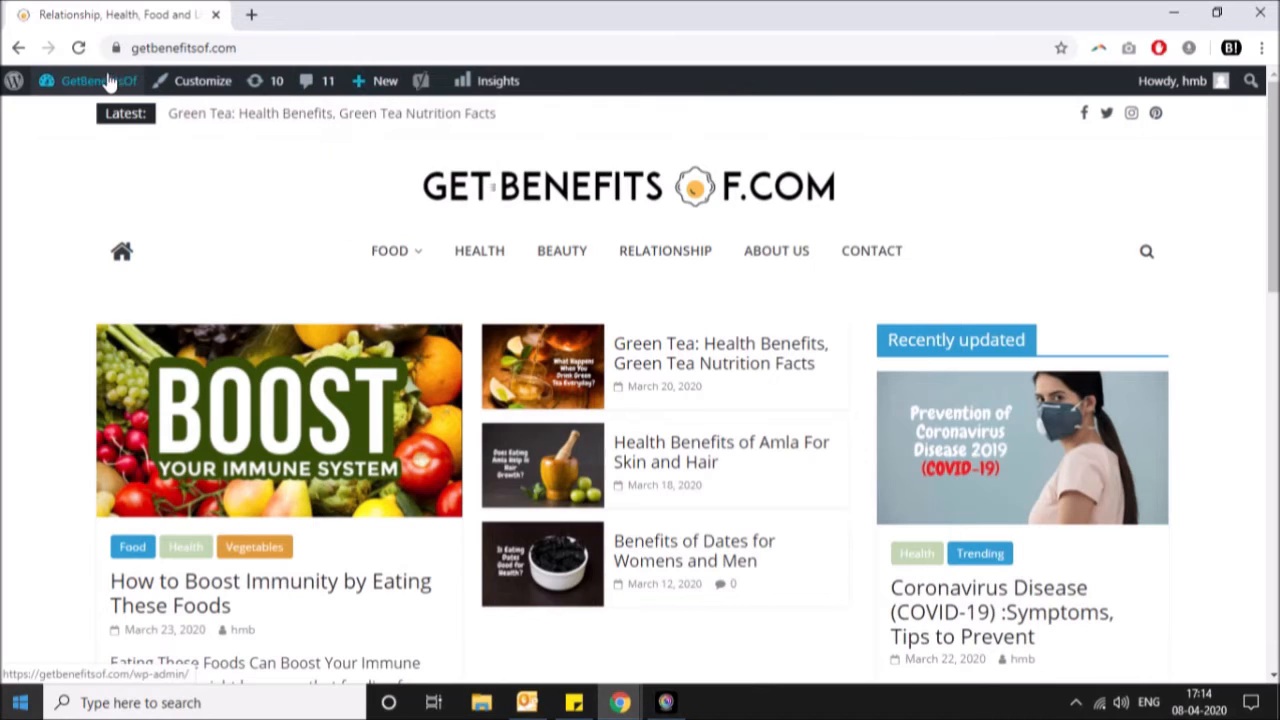
# Step: Look over the articles and images on the getbenefitsof.com homepage
pyautogui.moveTo(14, 81)
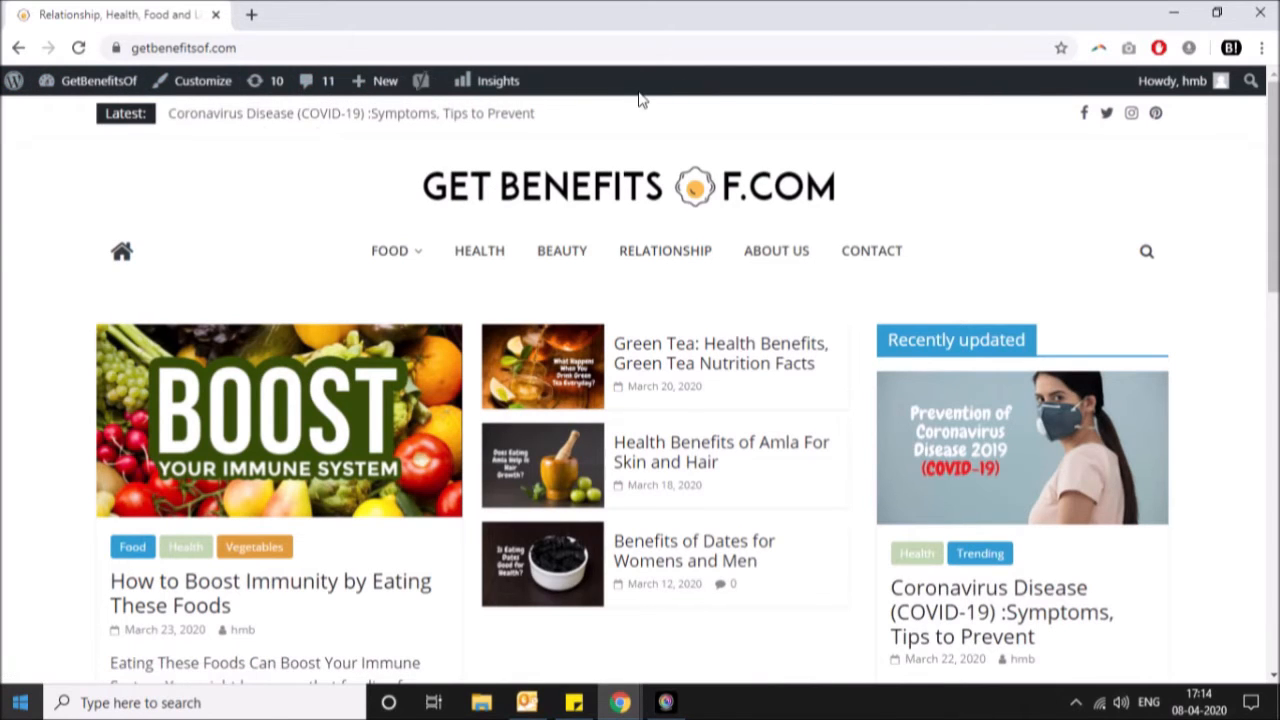
pyautogui.scroll(-1, 720, 114)
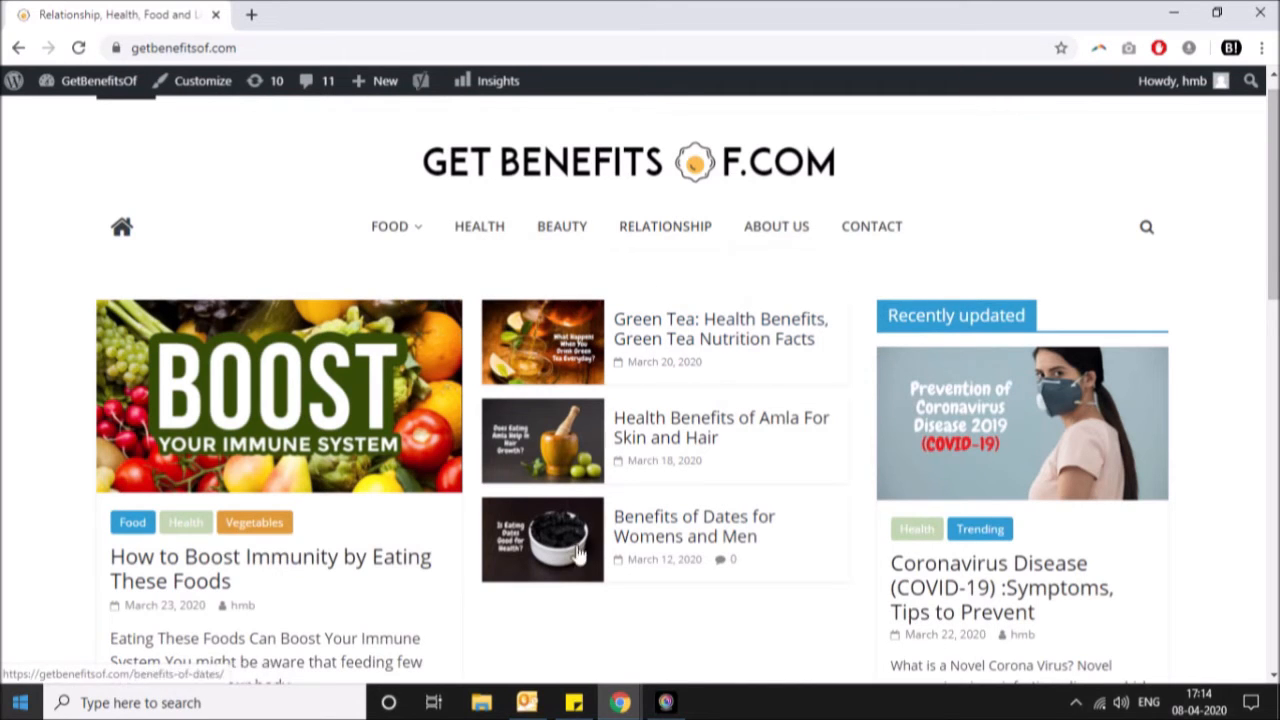
pyautogui.scroll(-8, 578, 553)
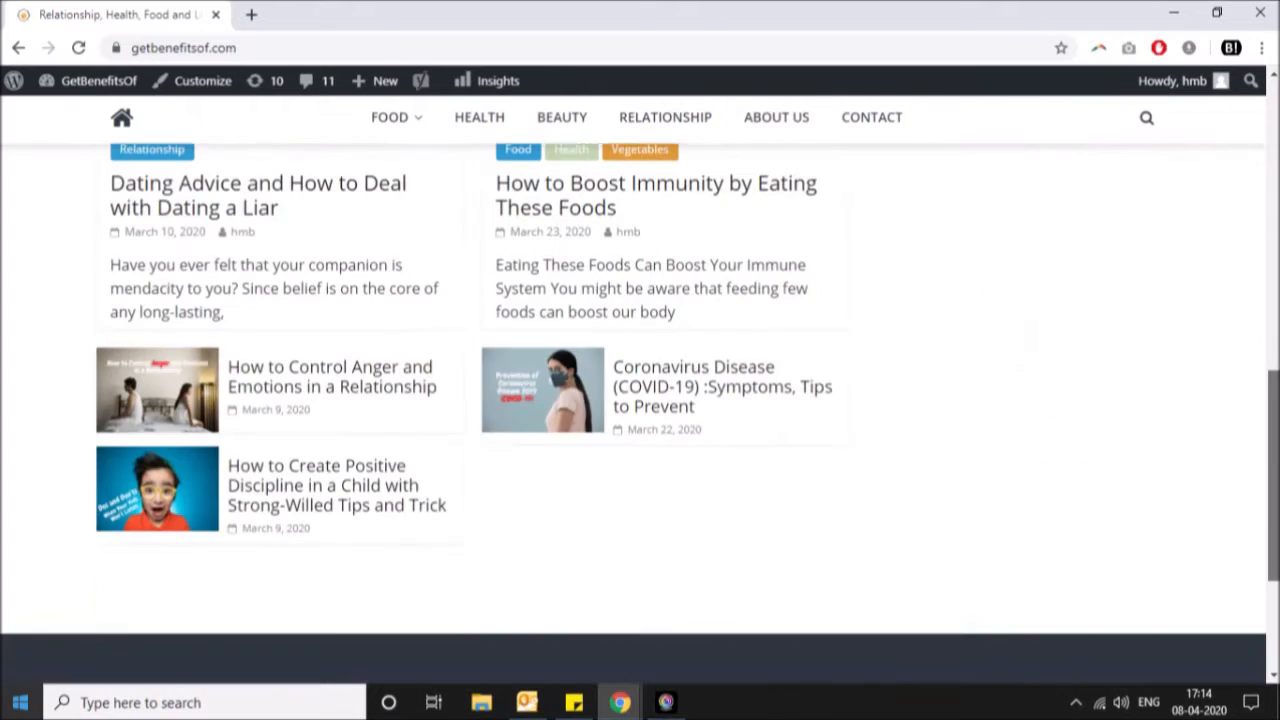
pyautogui.scroll(10, 640, 394)
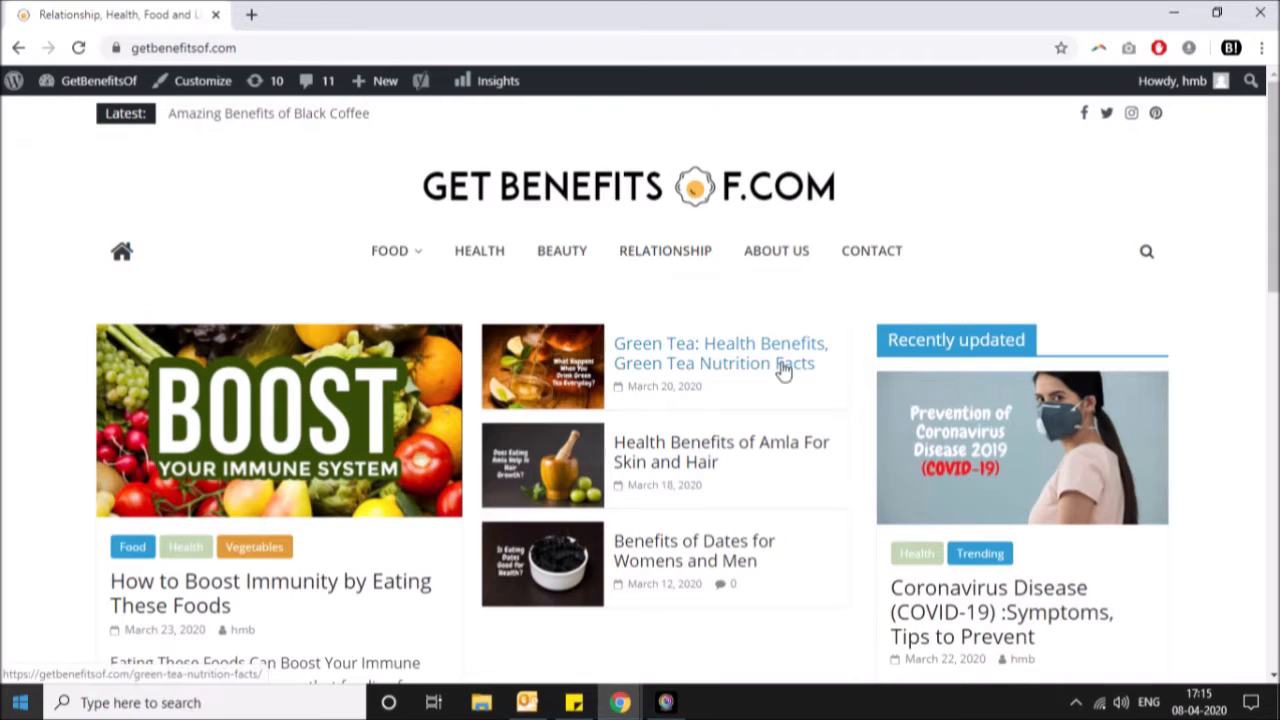
# Step: Open the Pingdom speed test site at tools.pingdom.com in a new browser tab
pyautogui.click(251, 14)
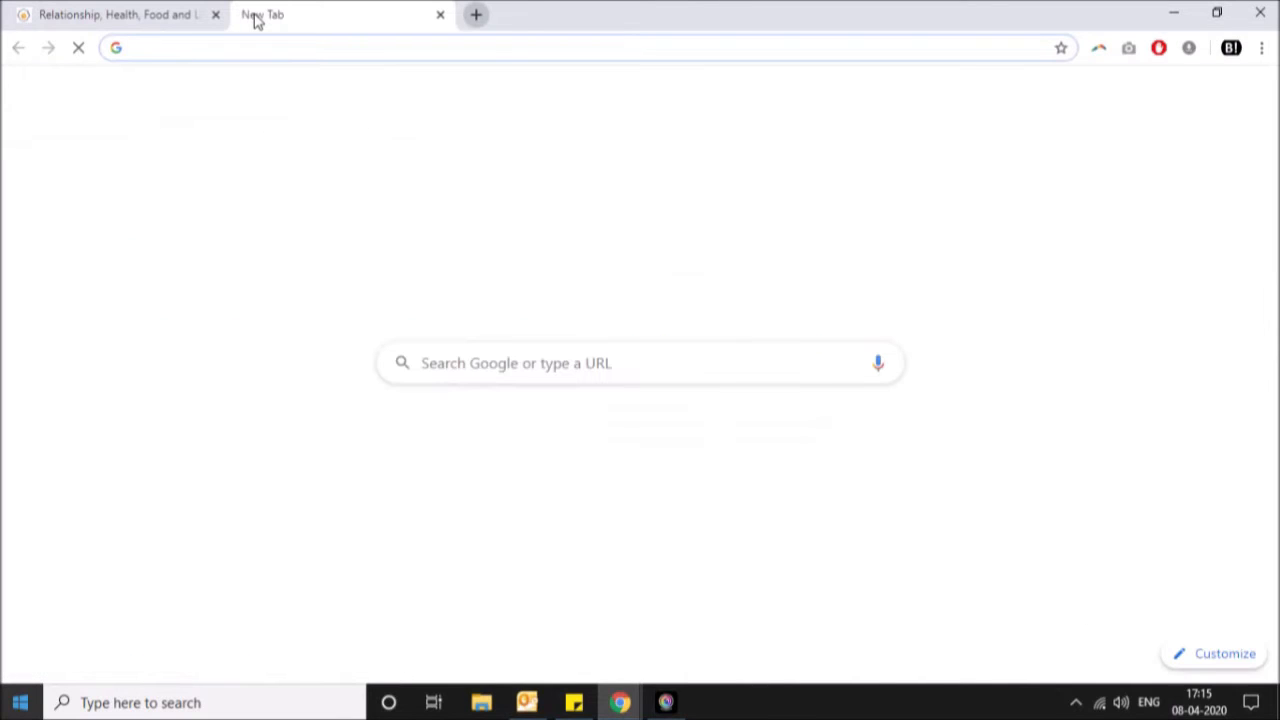
pyautogui.write('too')
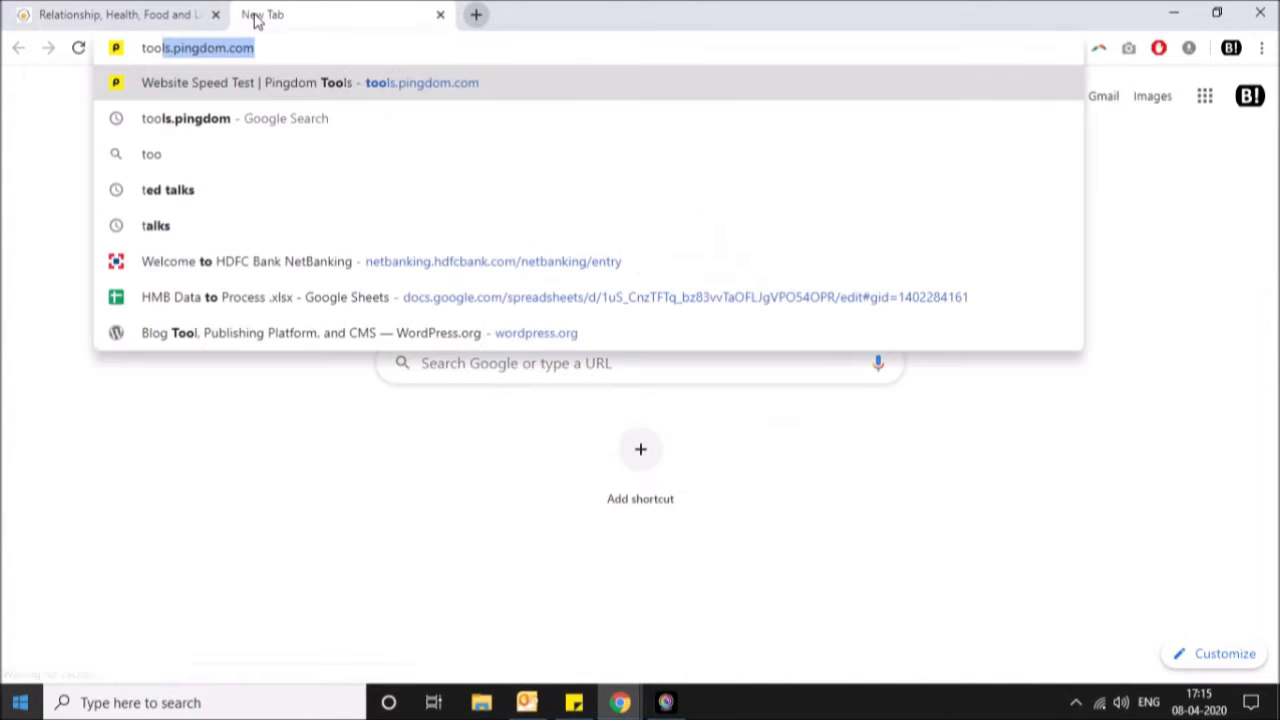
pyautogui.write('ls.ping')
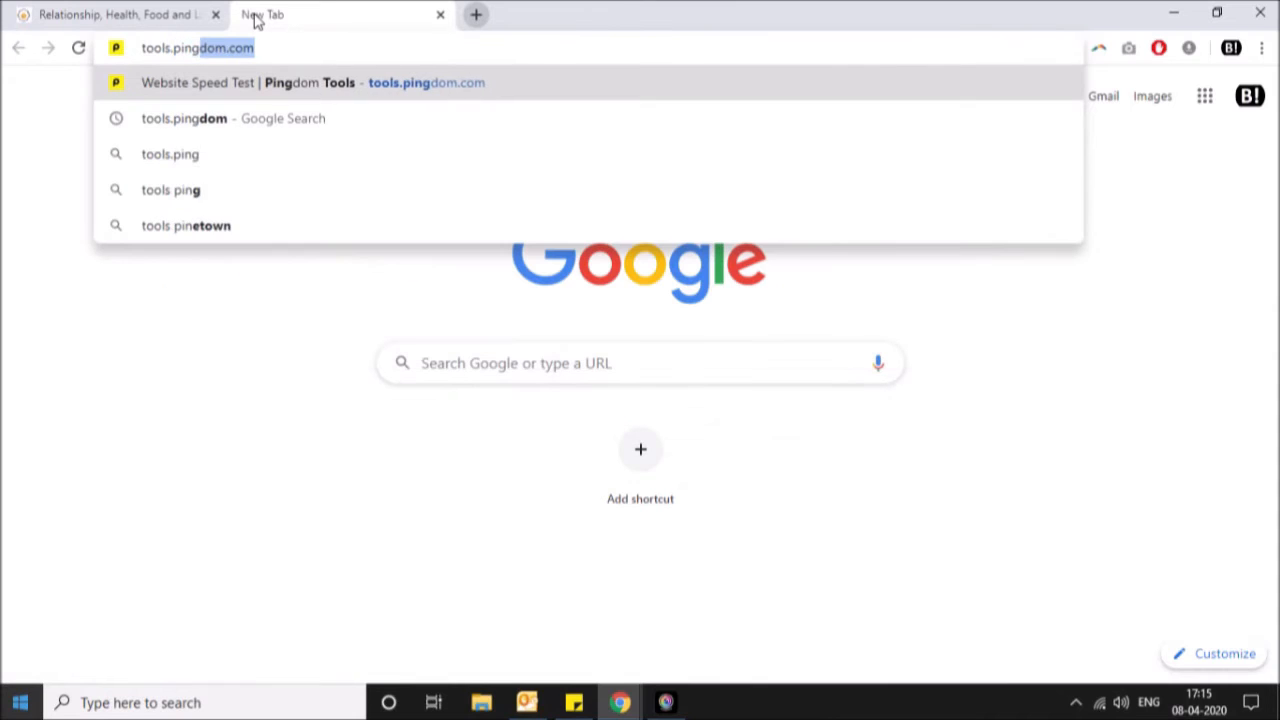
pyautogui.write('dom.com')
pyautogui.press('Return')
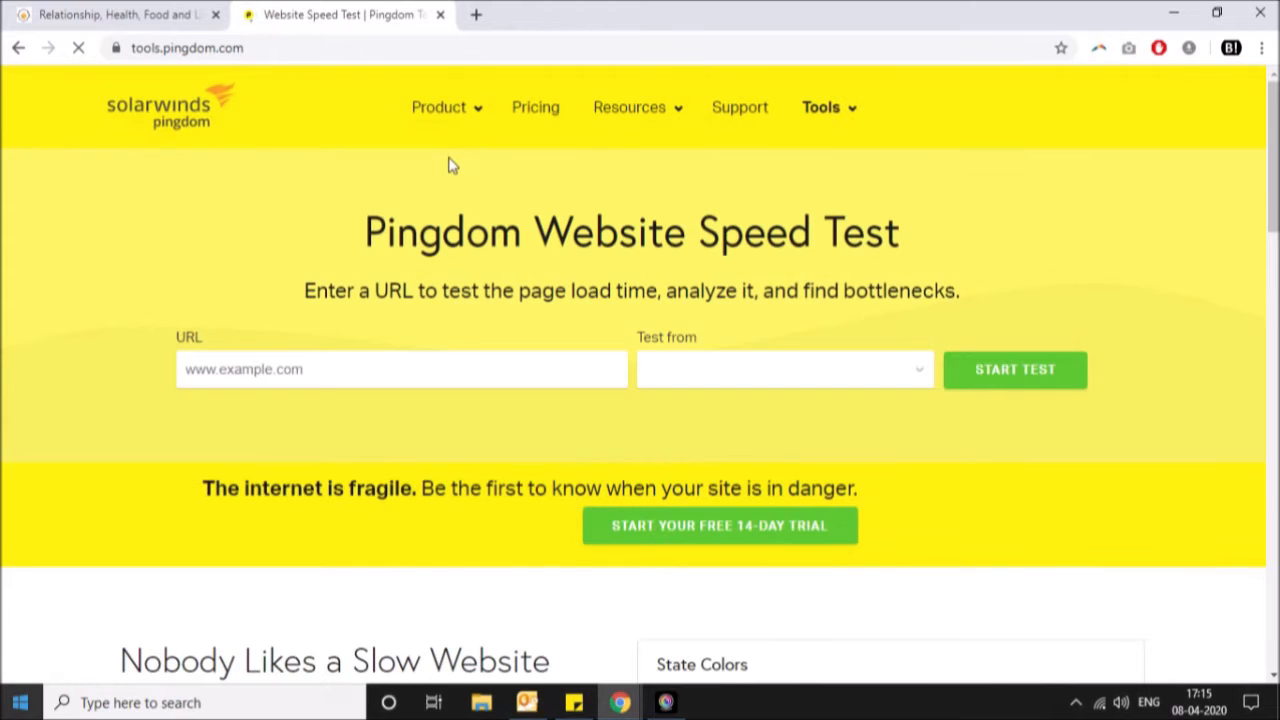
# Step: Copy the getbenefitsof.com homepage address into the URL field of the Pingdom speed test
pyautogui.click(149, 10)
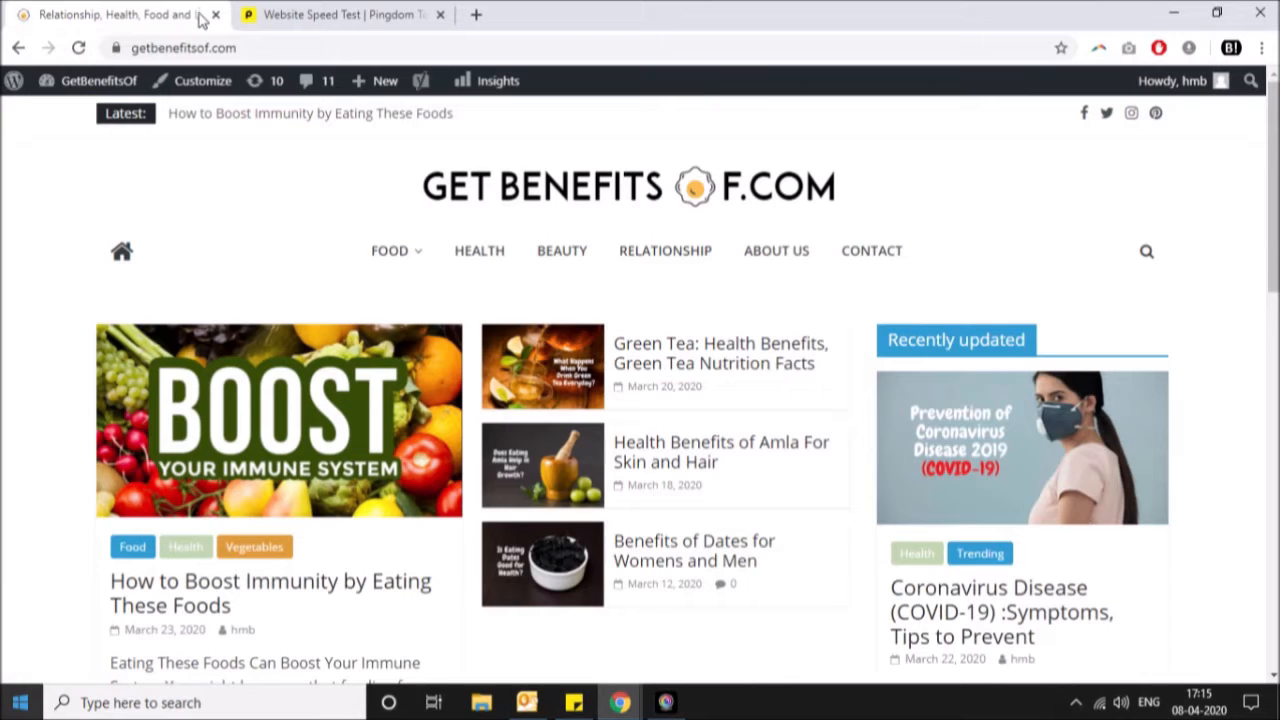
pyautogui.click(372, 48)
pyautogui.hotkey('ctrl', 'c')
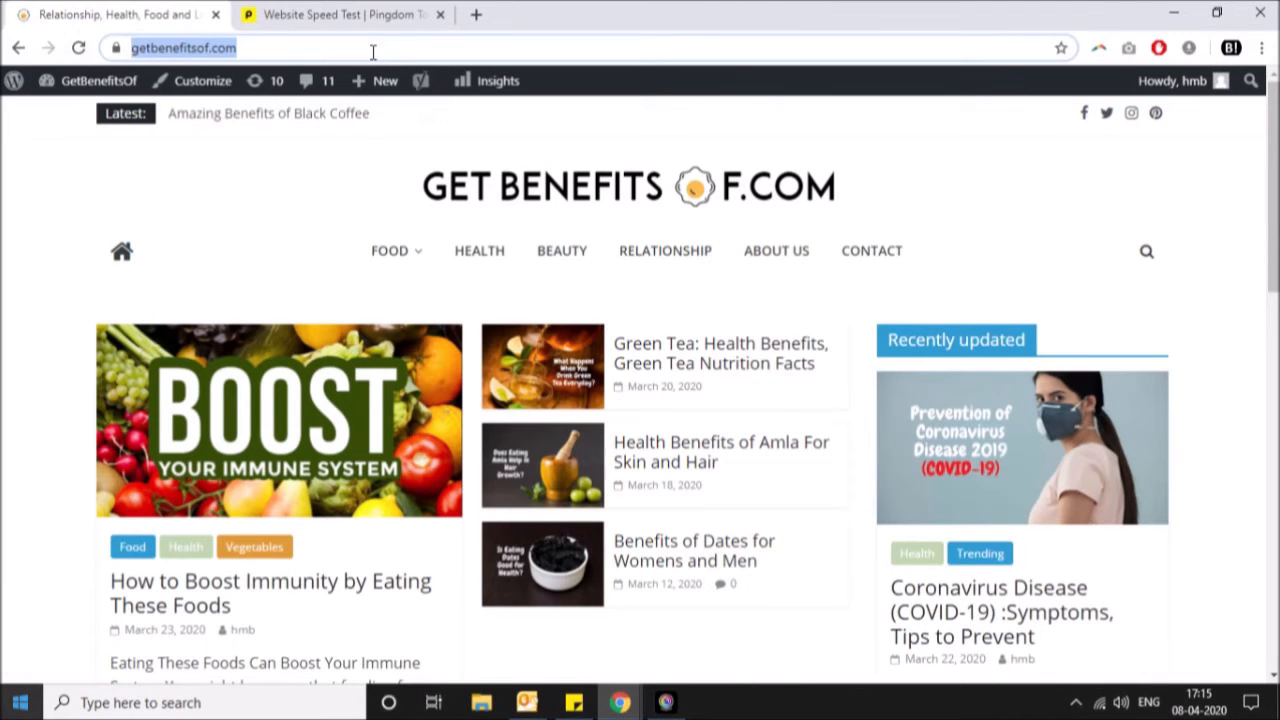
pyautogui.click(380, 12)
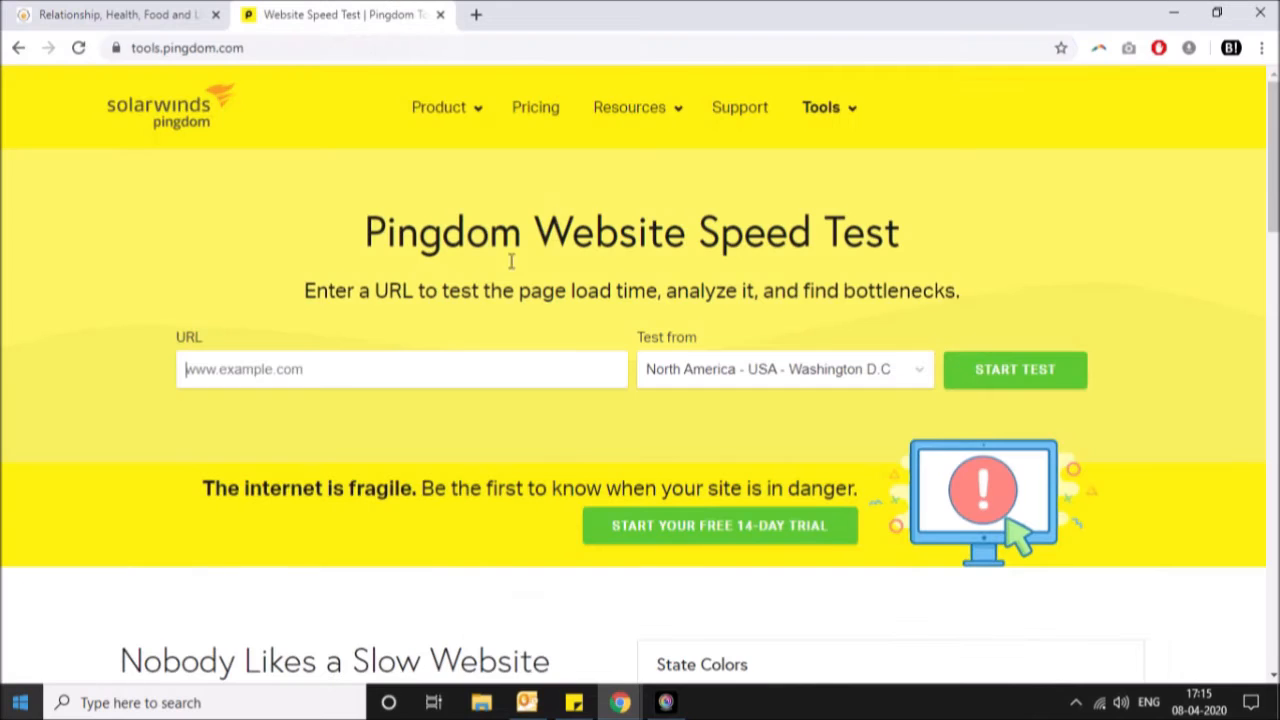
pyautogui.hotkey('ctrl', 'v')
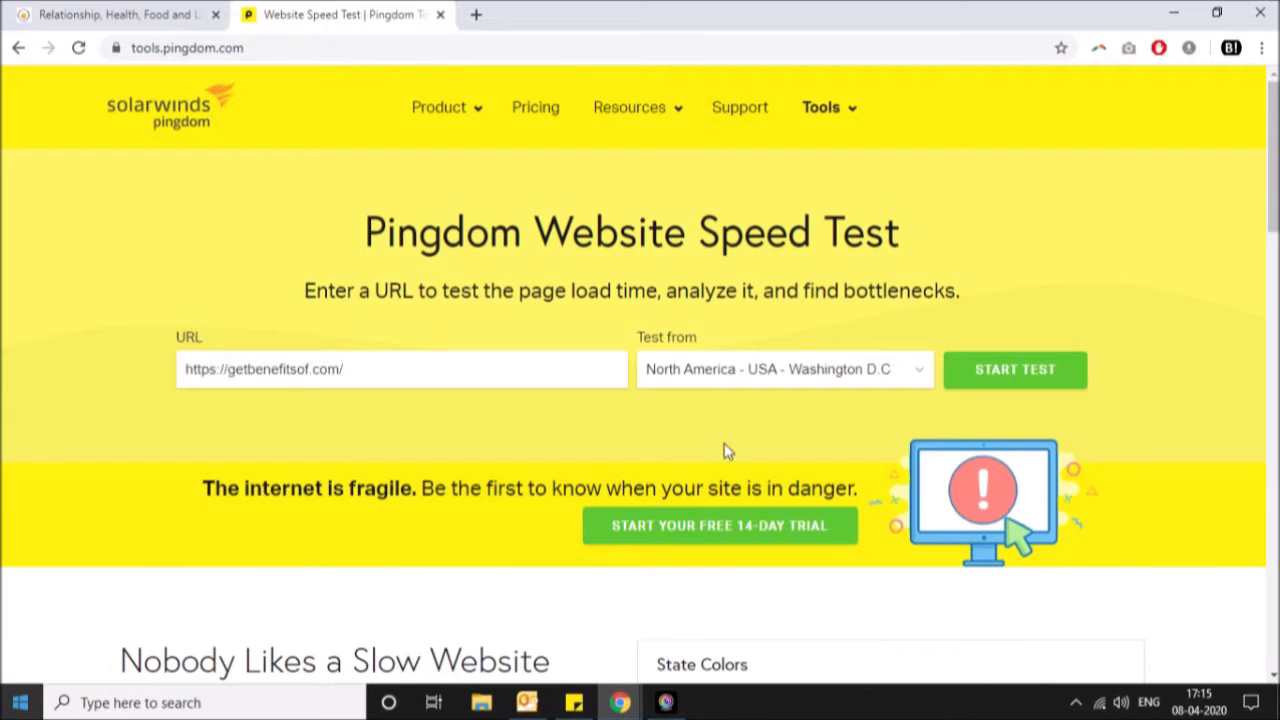
# Step: Set the test location to Asia - Japan - Tokyo and start the speed test
pyautogui.click(803, 371)
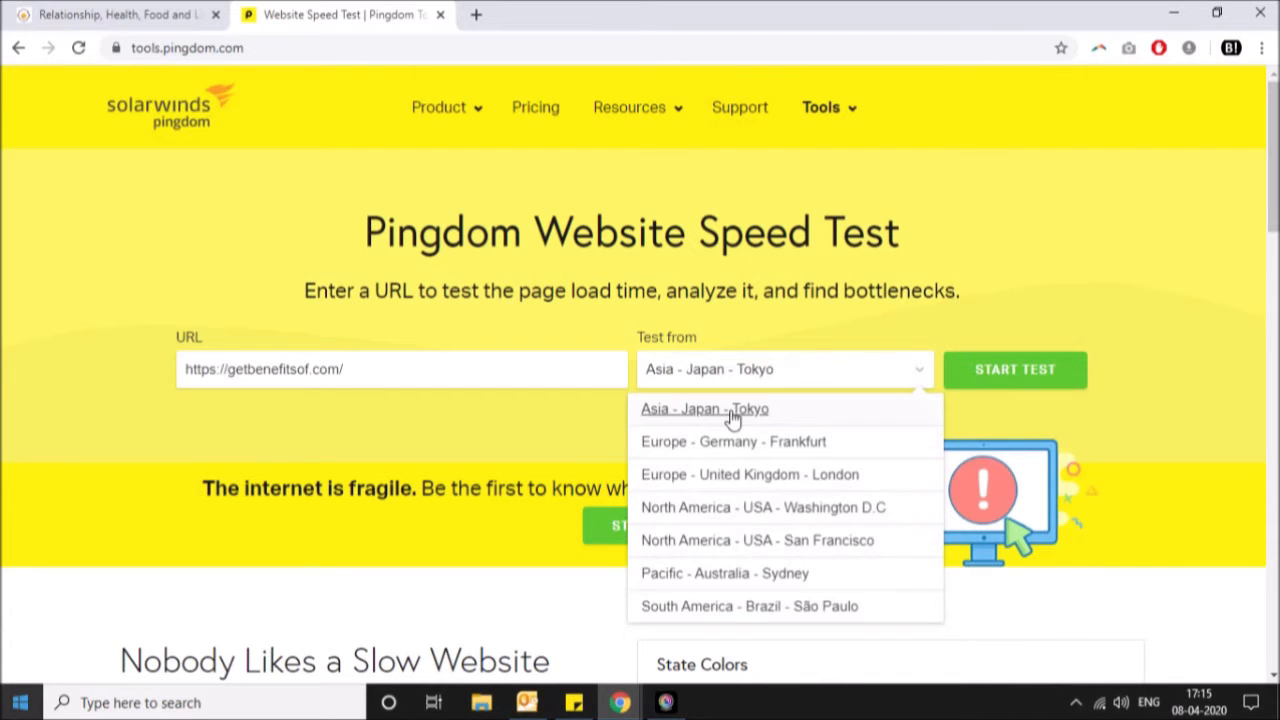
pyautogui.click(733, 412)
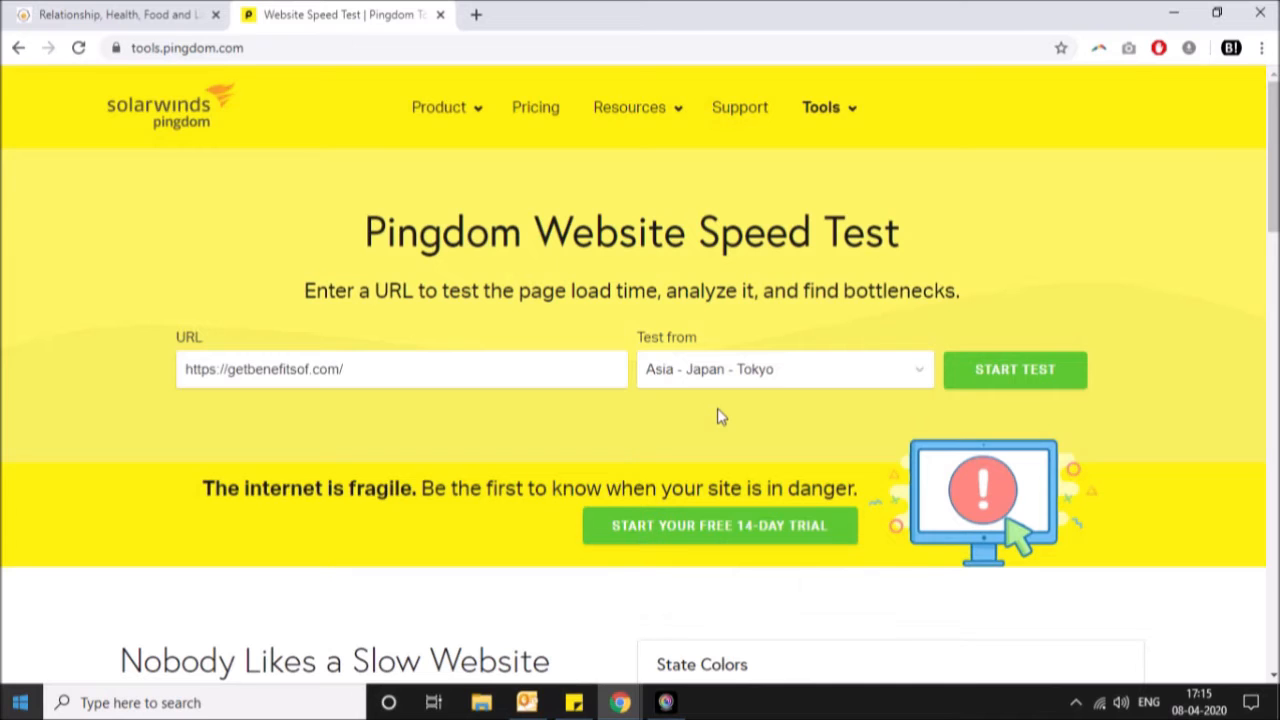
pyautogui.click(1021, 372)
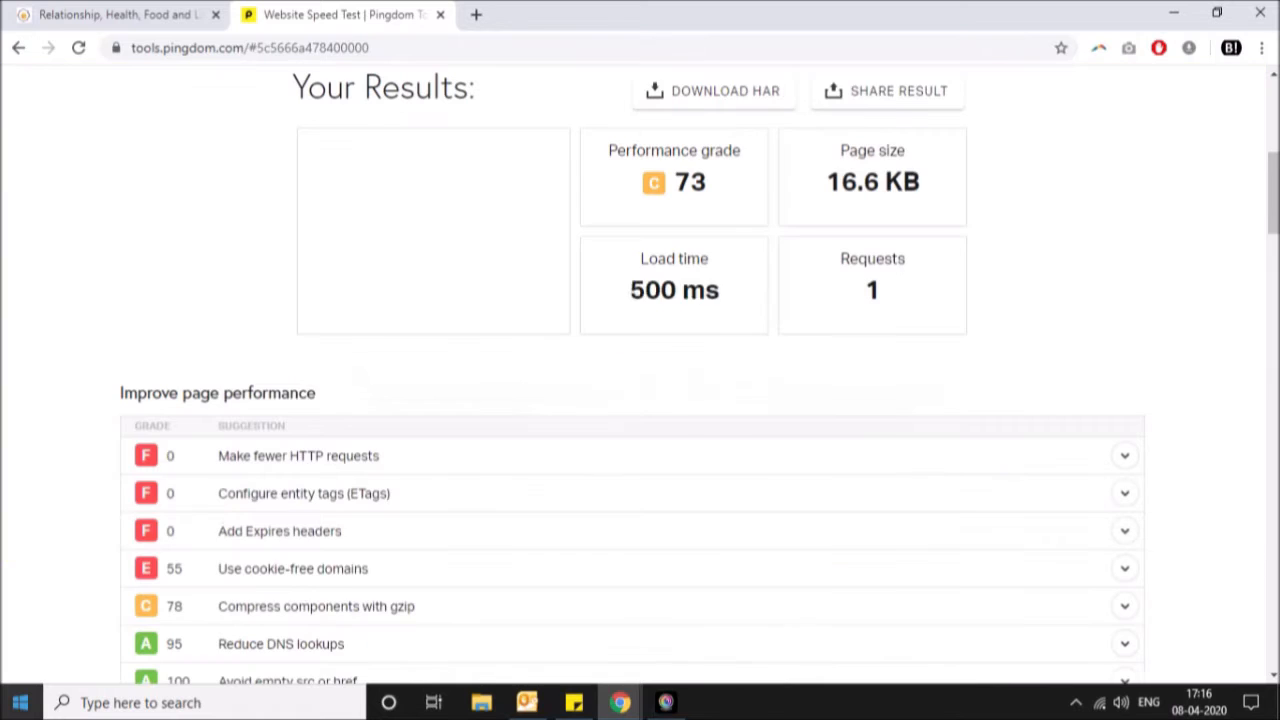
# Step: Examine the speed test results, highlighting the page size and the load time
pyautogui.scroll(5, 1275, 133)
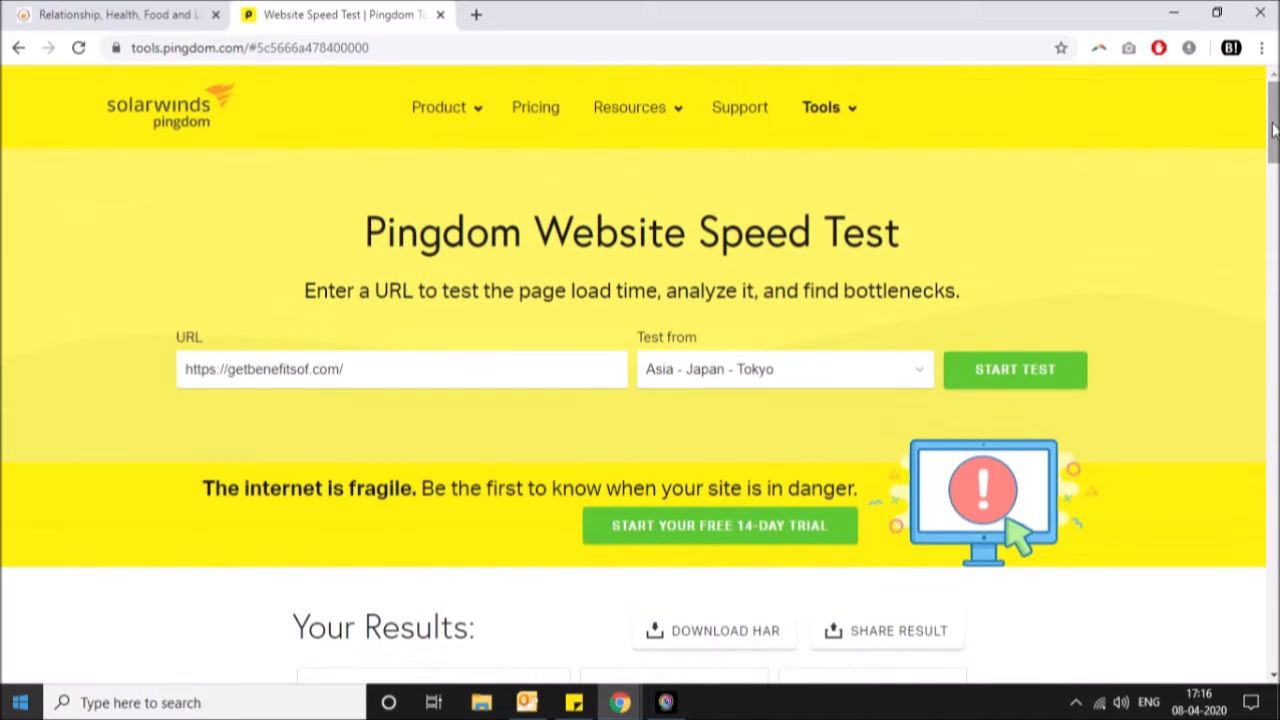
pyautogui.scroll(-4, 1275, 130)
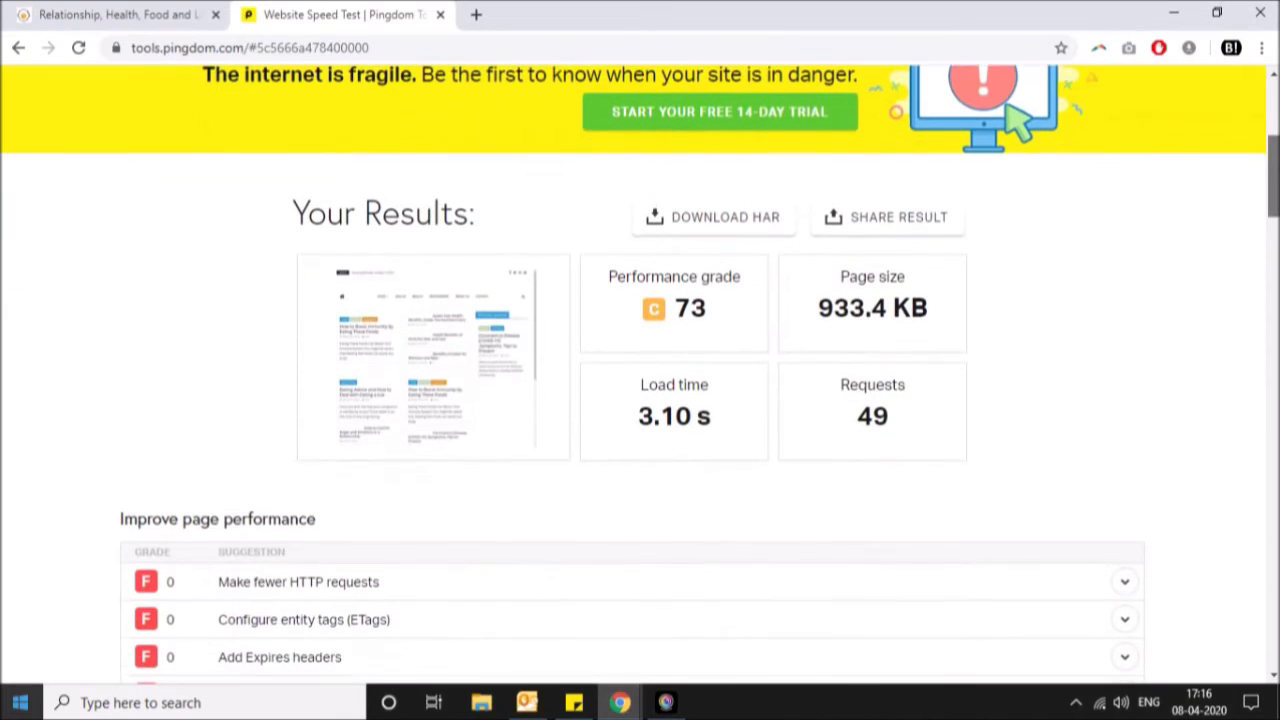
pyautogui.moveTo(838, 276); pyautogui.dragTo(884, 293)
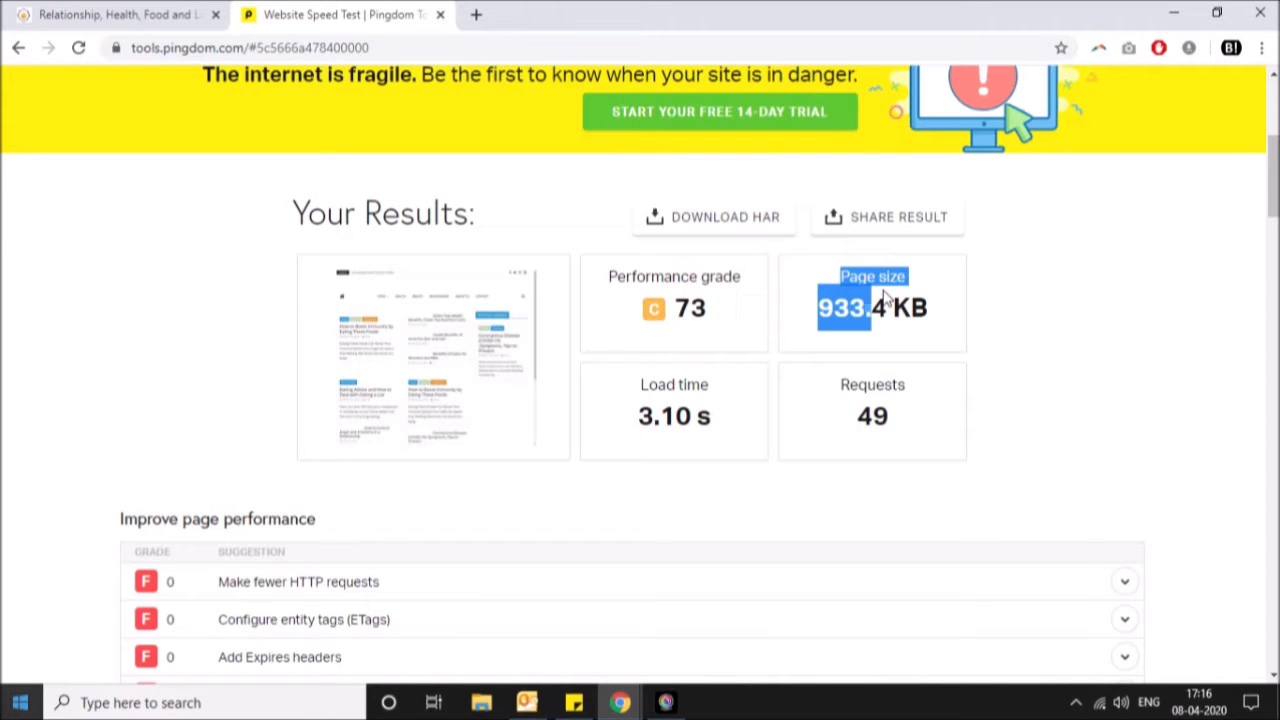
pyautogui.moveTo(884, 296); pyautogui.dragTo(935, 310)
pyautogui.click(940, 312)
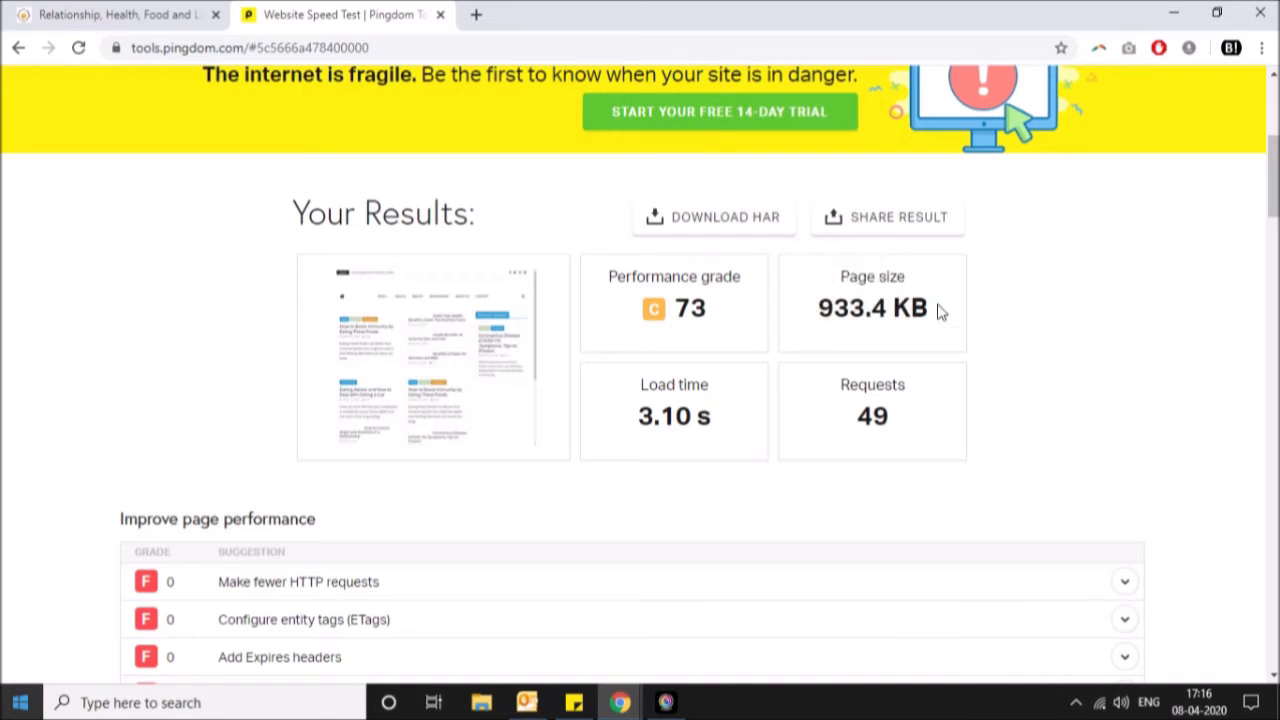
pyautogui.moveTo(638, 417); pyautogui.dragTo(711, 418)
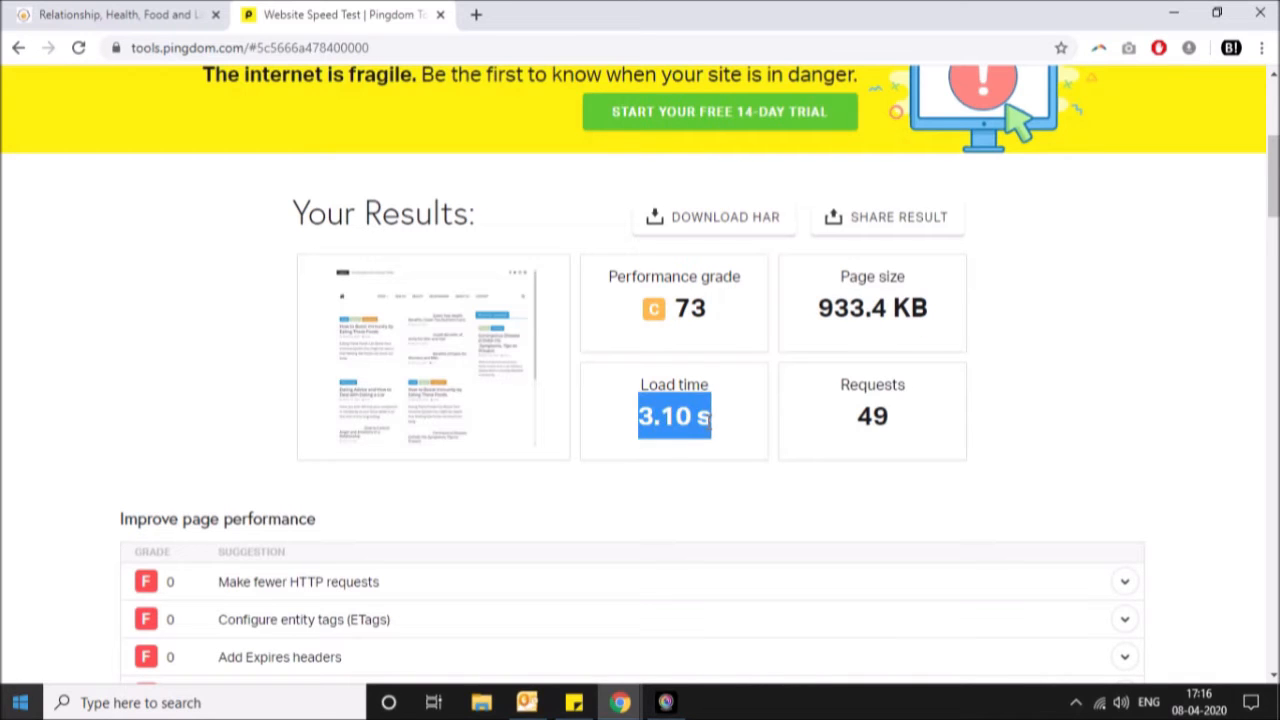
pyautogui.click(711, 418)
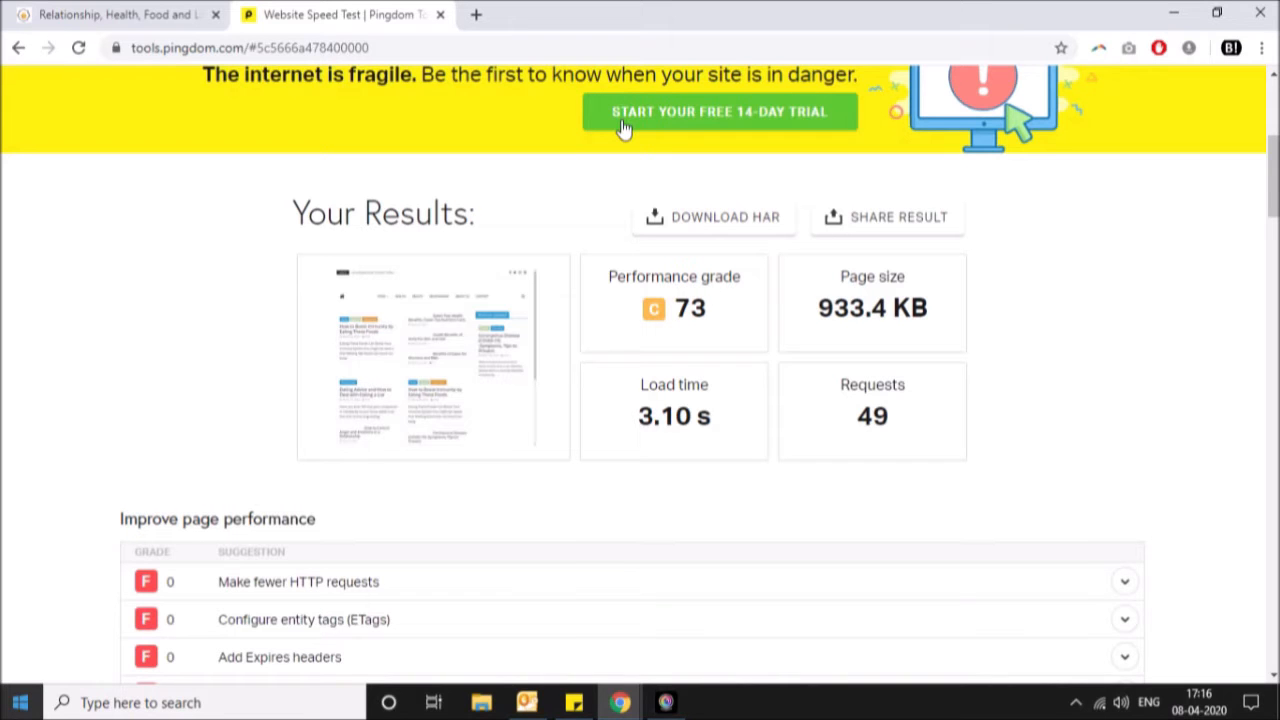
# Step: Return to the website's tab, launch Notepad and move its window up over the page
pyautogui.hotkey('ctrl', 'shift', 'Tab')
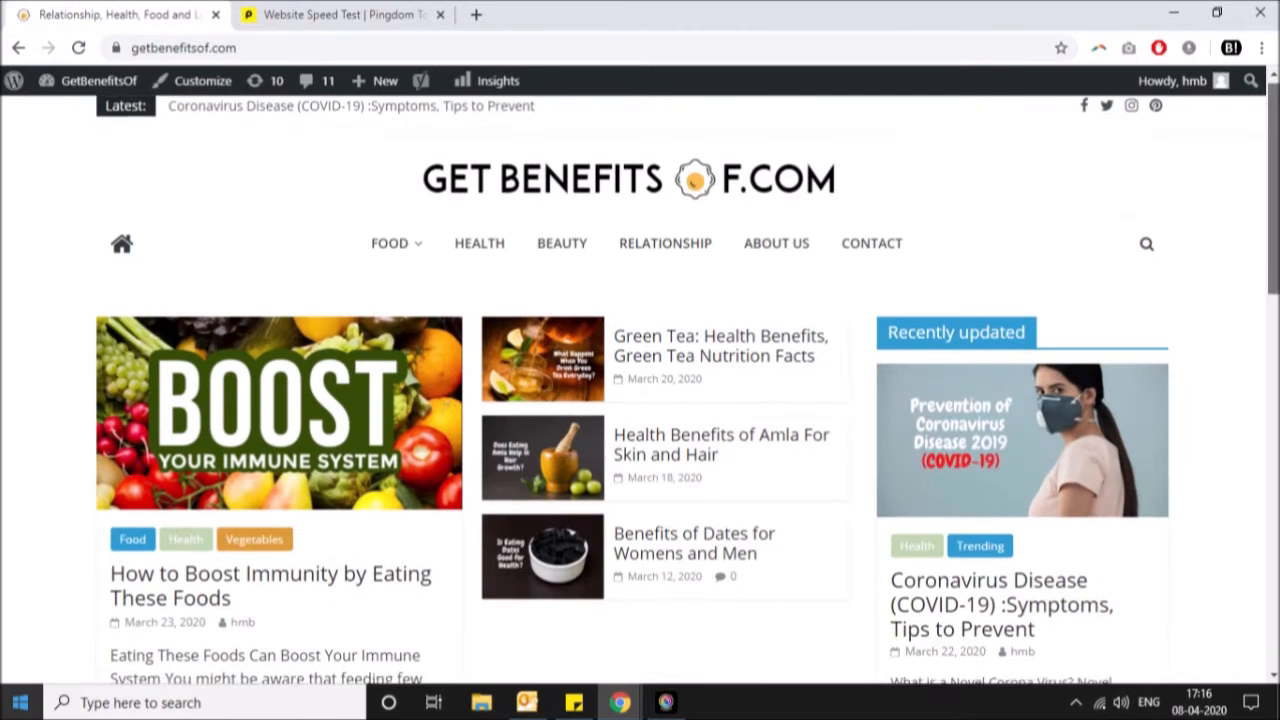
pyautogui.press('super')
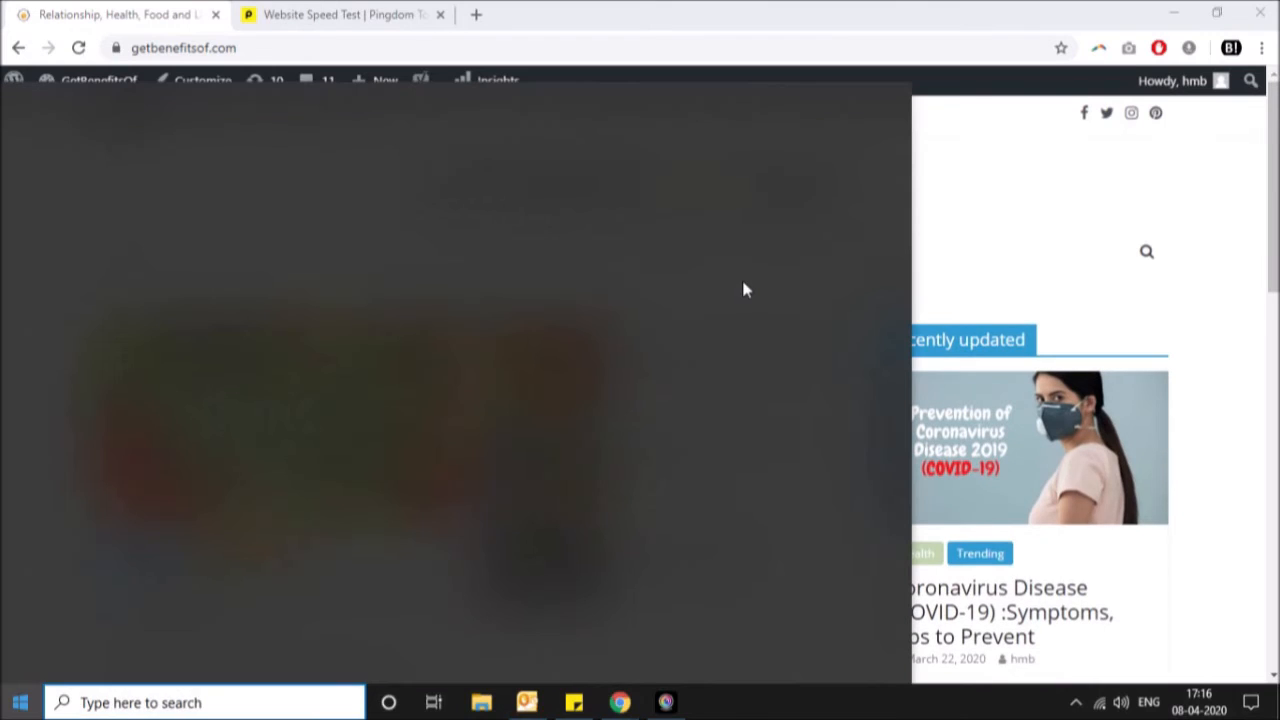
pyautogui.write('n')
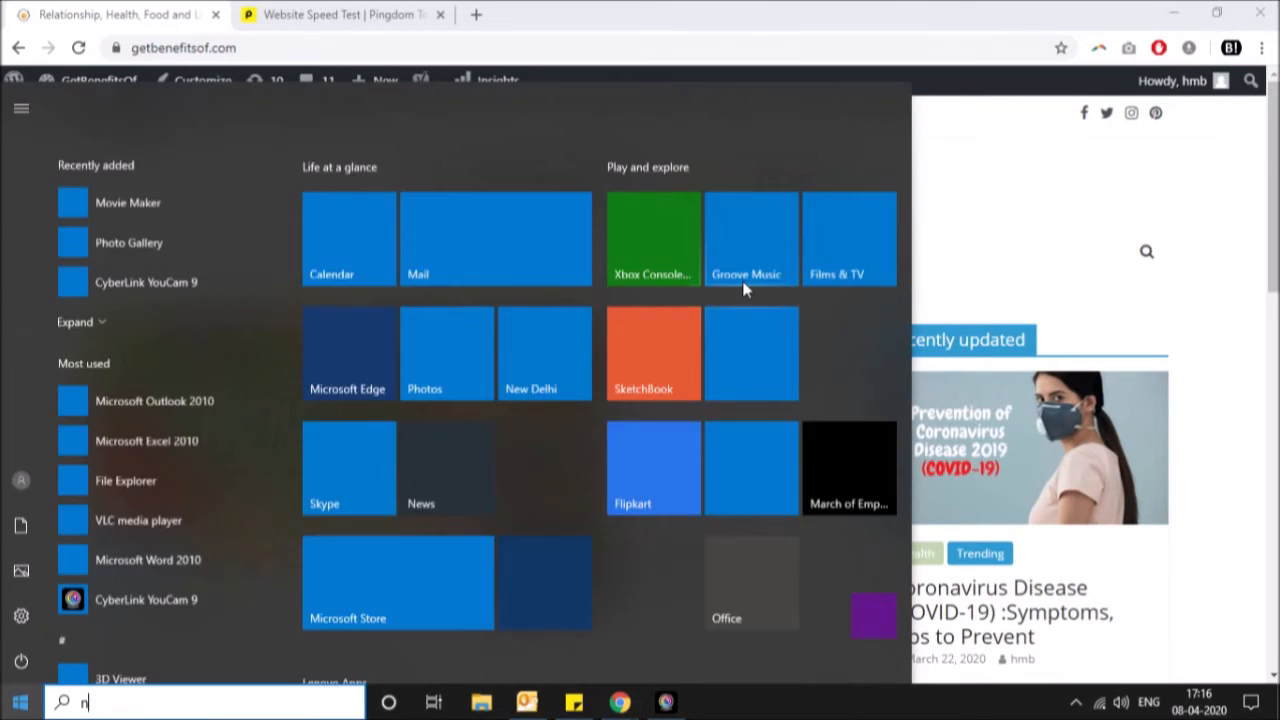
pyautogui.write('otepad')
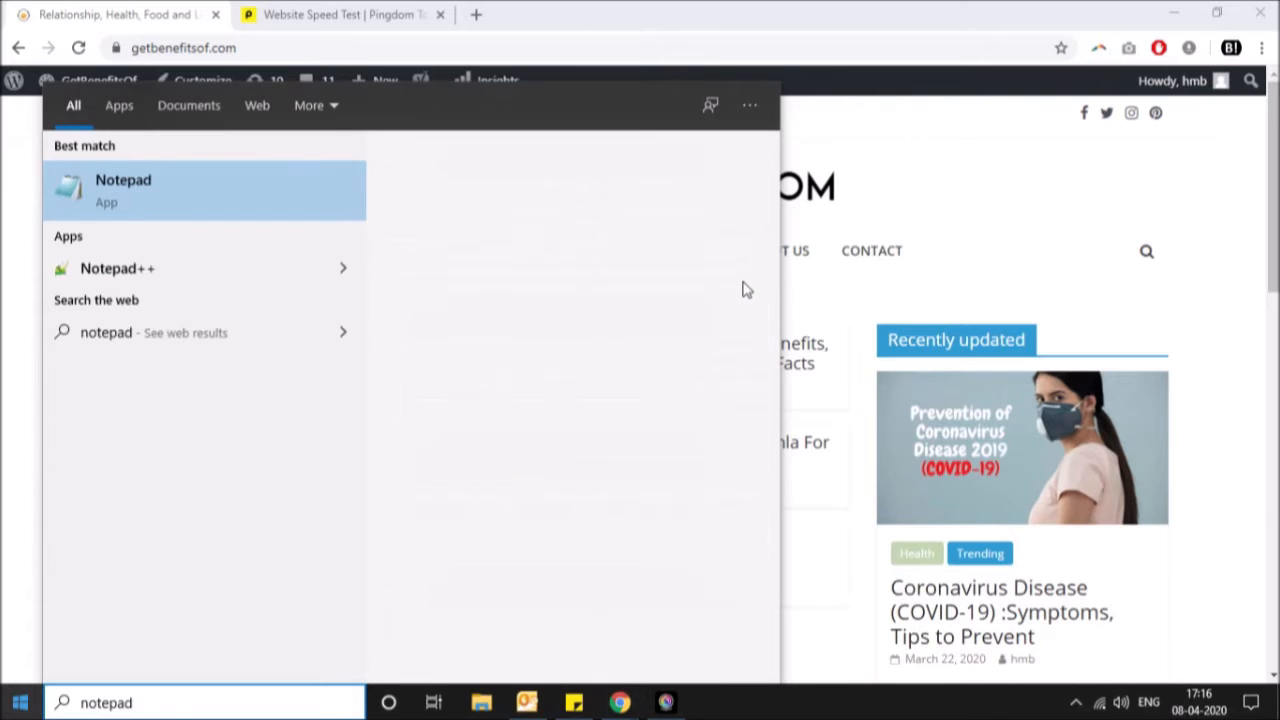
pyautogui.press('Return')
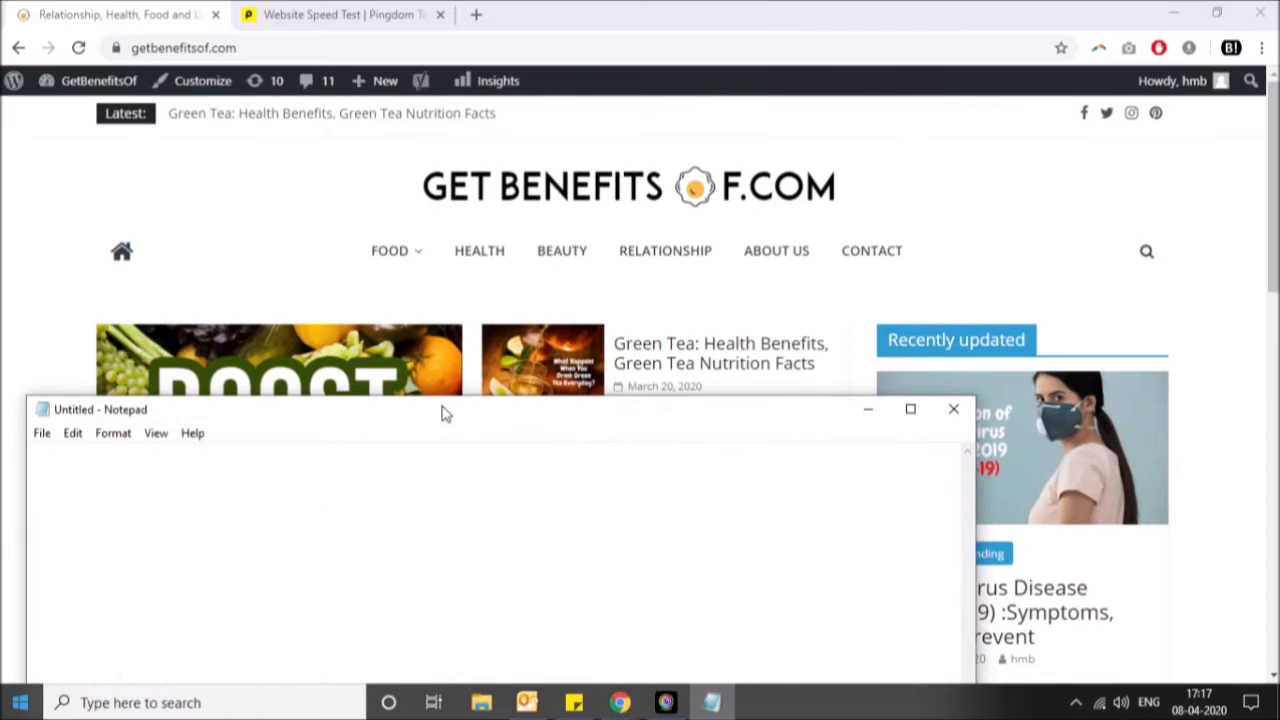
pyautogui.moveTo(445, 413); pyautogui.dragTo(600, 156)
# Step: Write "1. Optimizing the website images" as the first line of the note and highlight it
pyautogui.write('1. ')
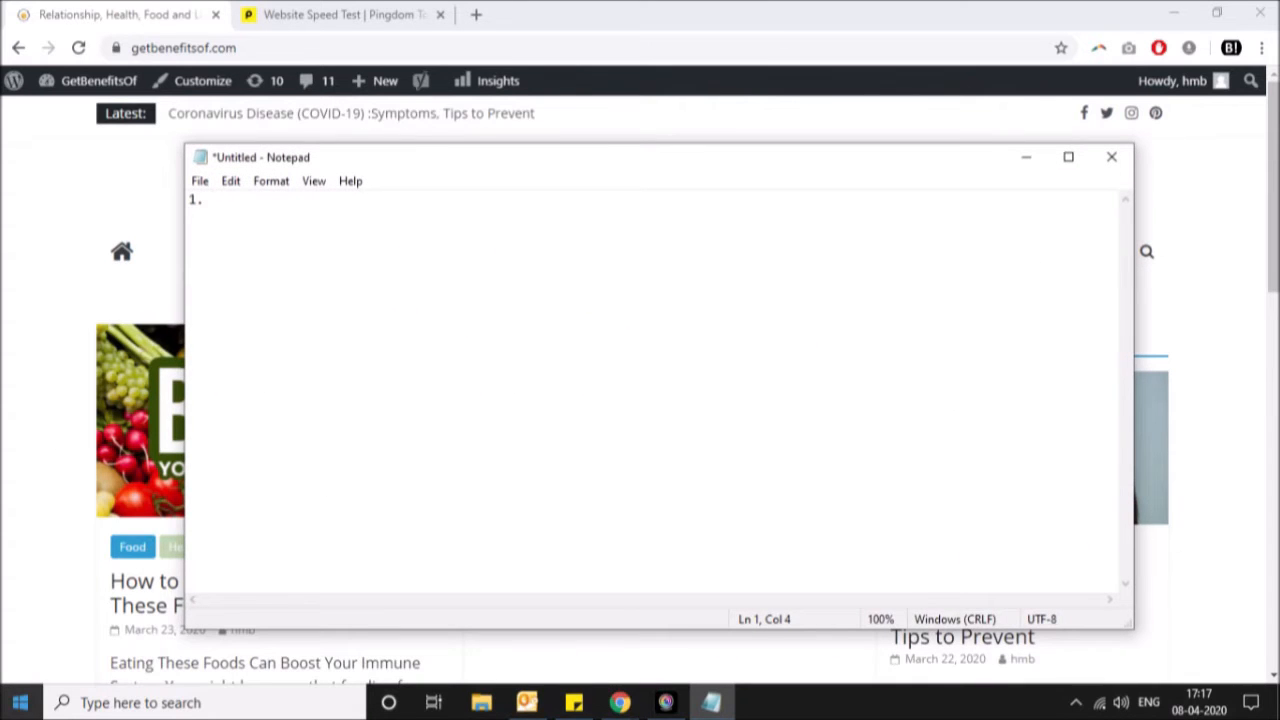
pyautogui.write('Optimizing the website i')
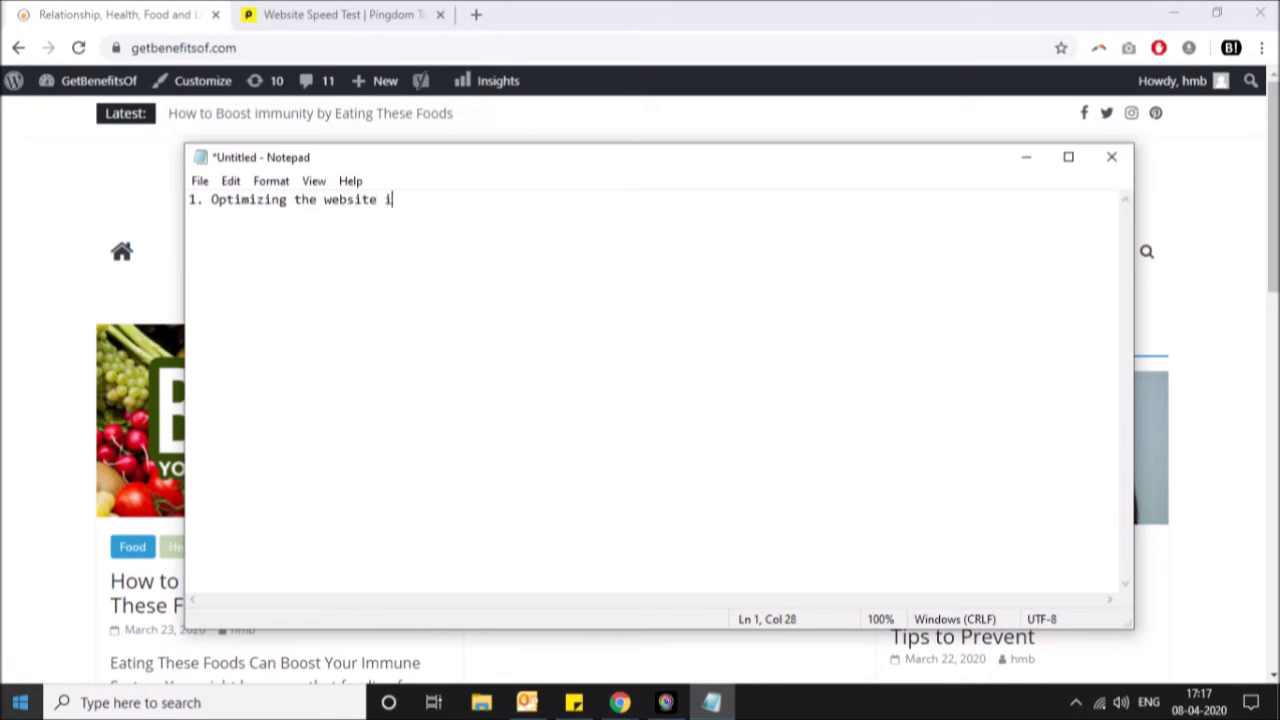
pyautogui.write('mages')
pyautogui.hotkey('ctrl', 'a')
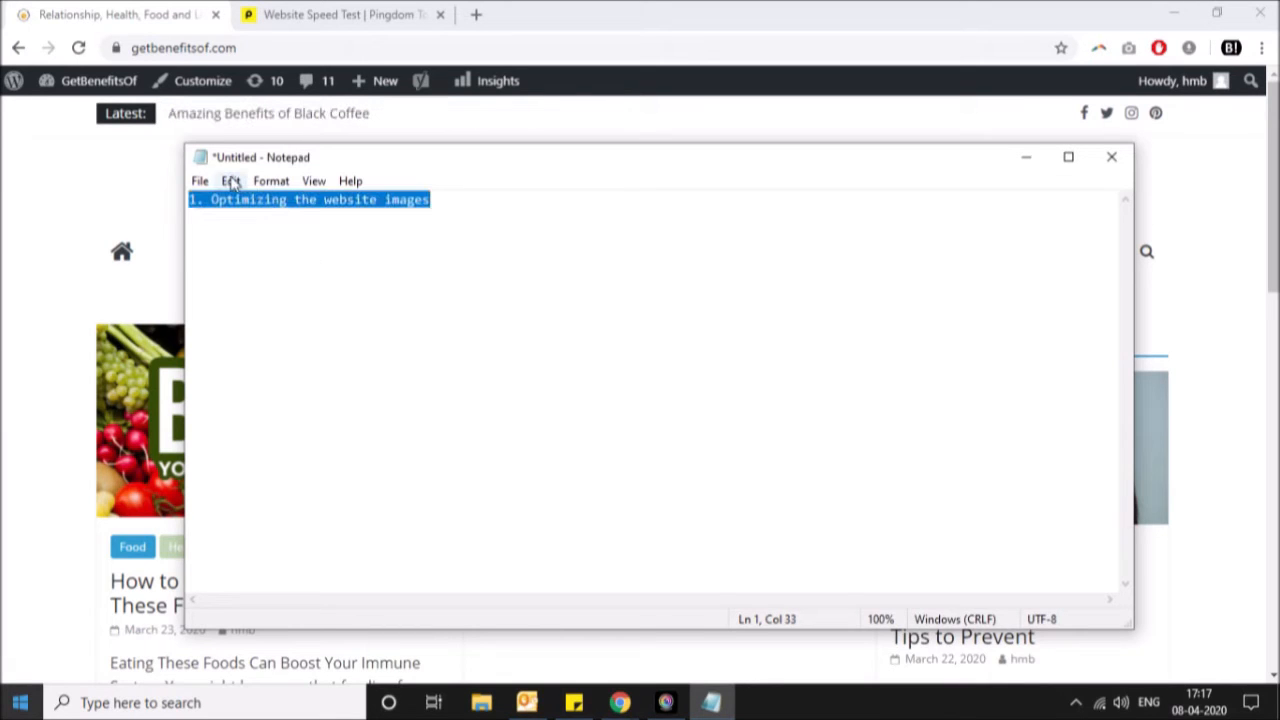
pyautogui.click(465, 205)
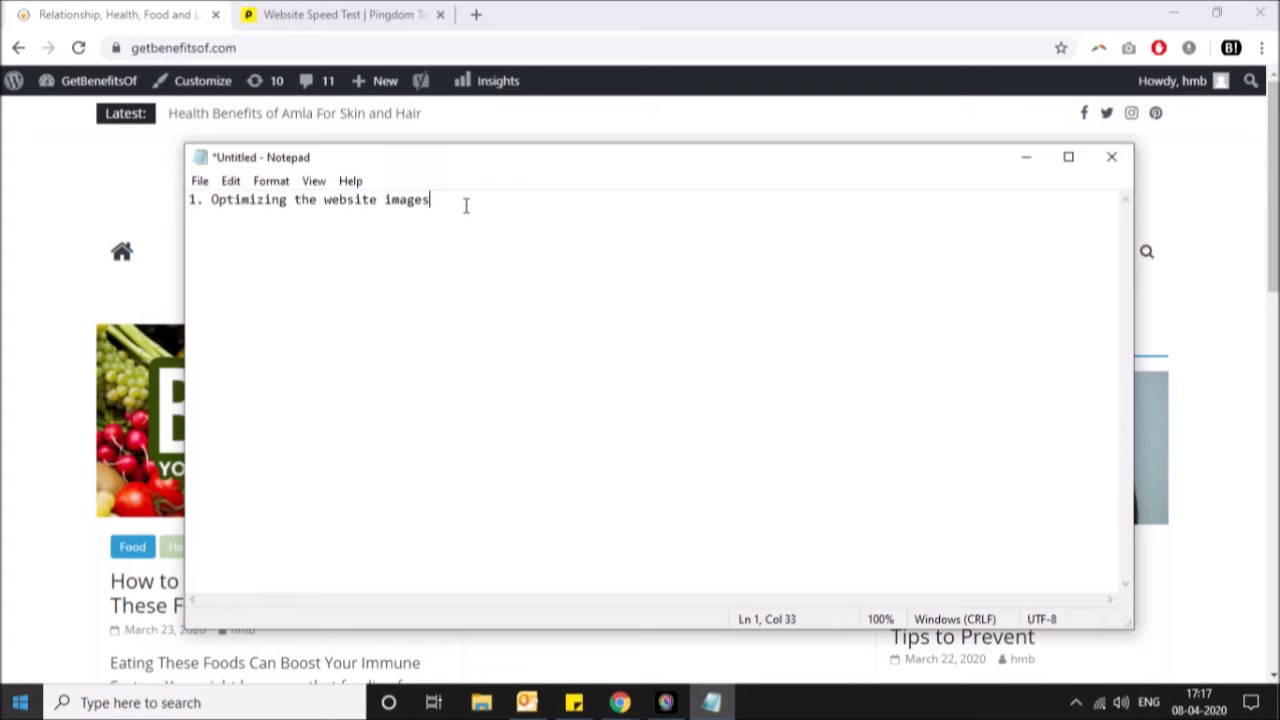
pyautogui.moveTo(465, 205); pyautogui.dragTo(42, 168)
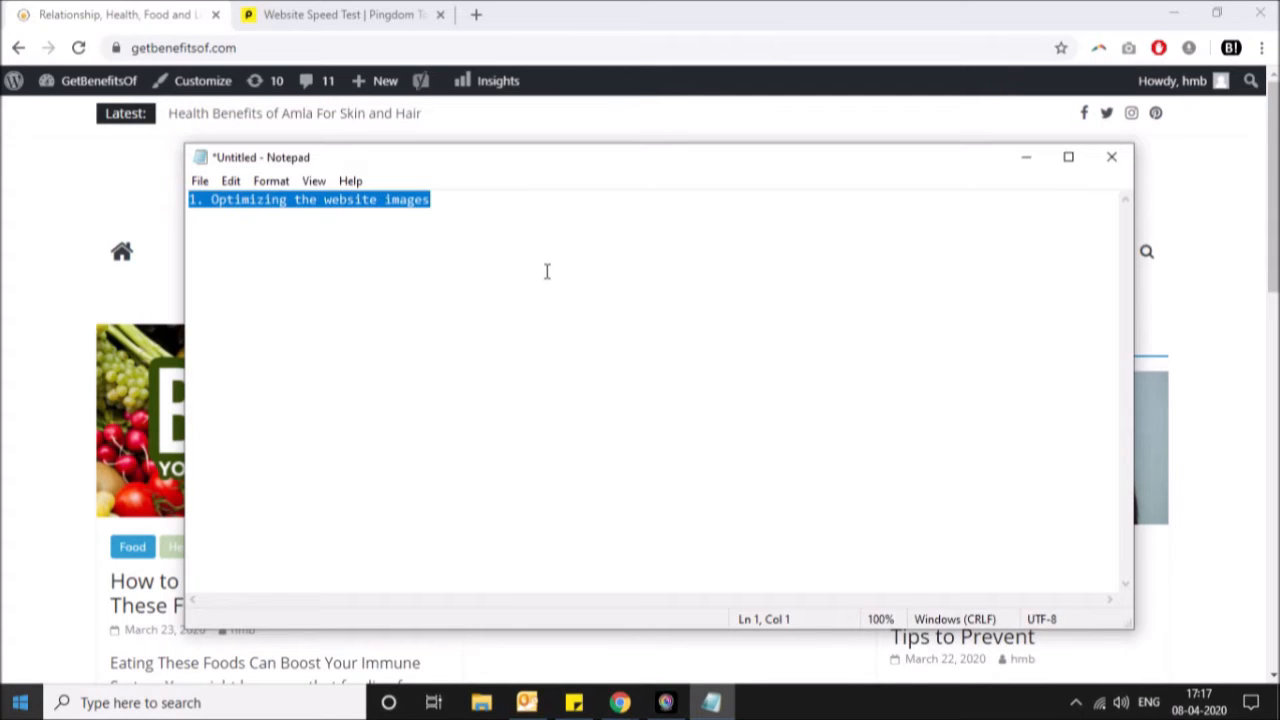
# Step: Switch back to the website in Chrome and review the article images on the homepage
pyautogui.click(160, 12)
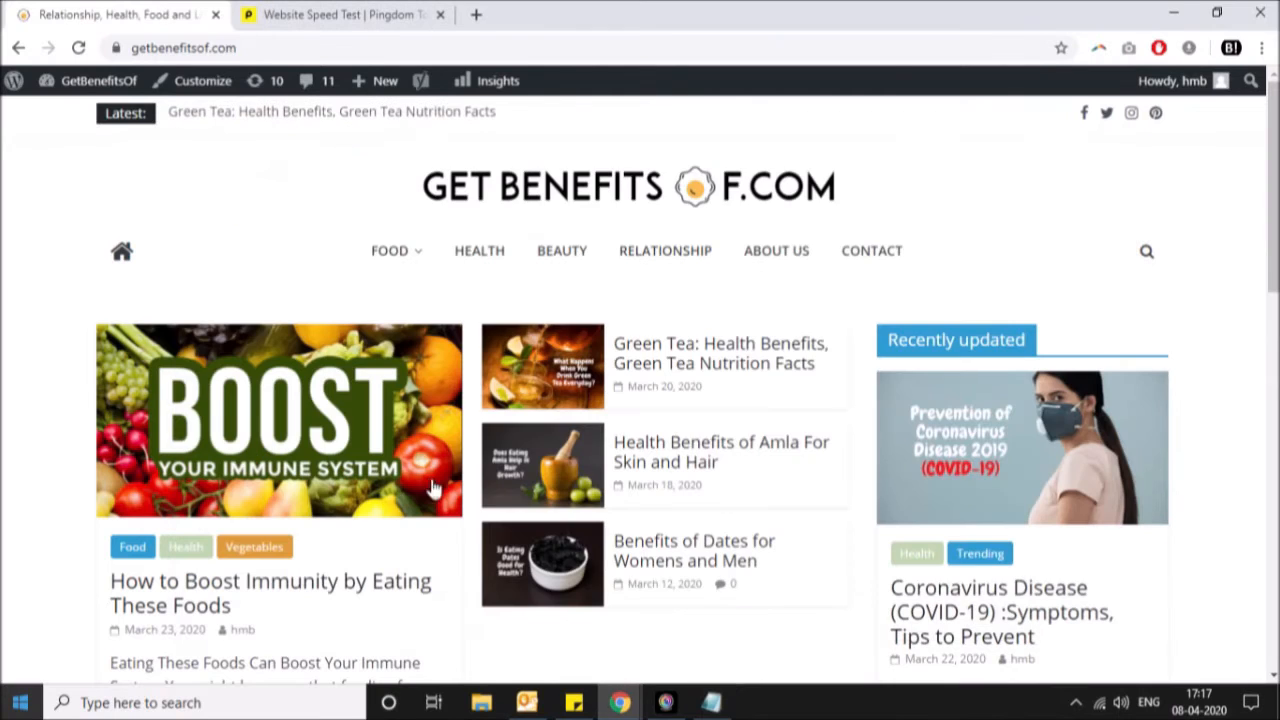
pyautogui.scroll(-2, 1272, 264)
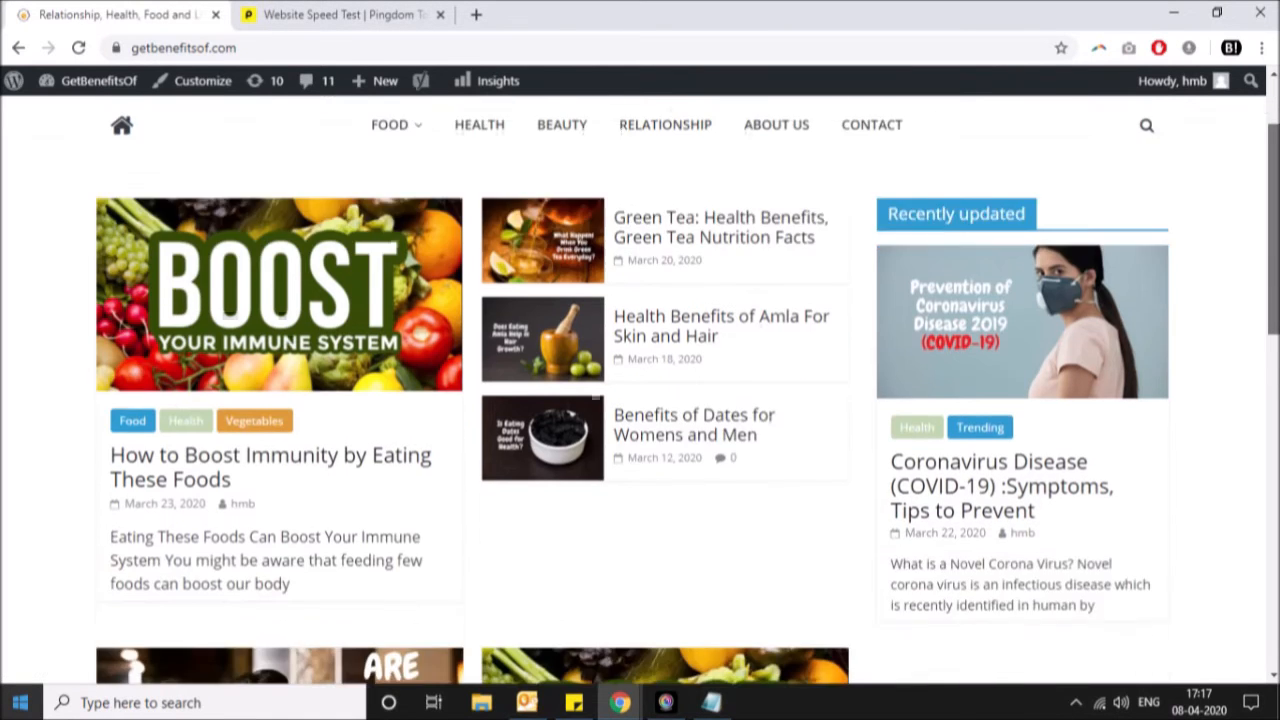
pyautogui.scroll(1, 1272, 264)
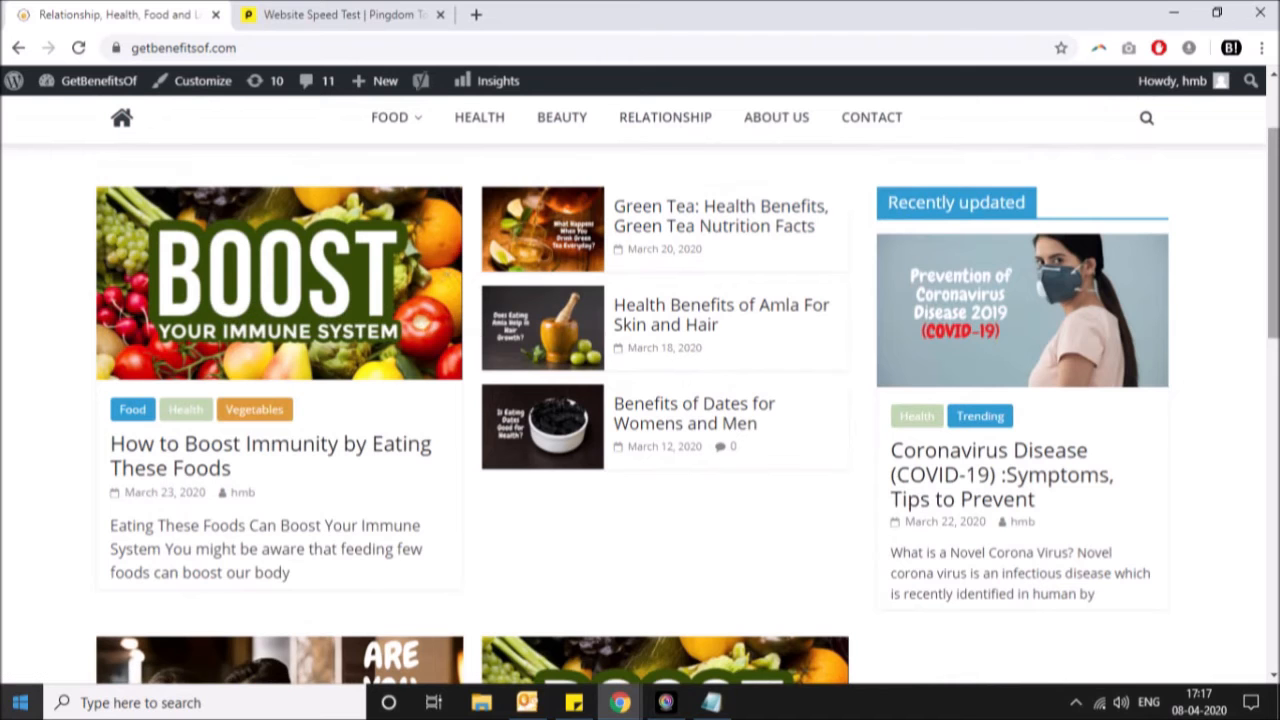
pyautogui.scroll(-3, 1272, 264)
pyautogui.scroll(-1, 615, 490)
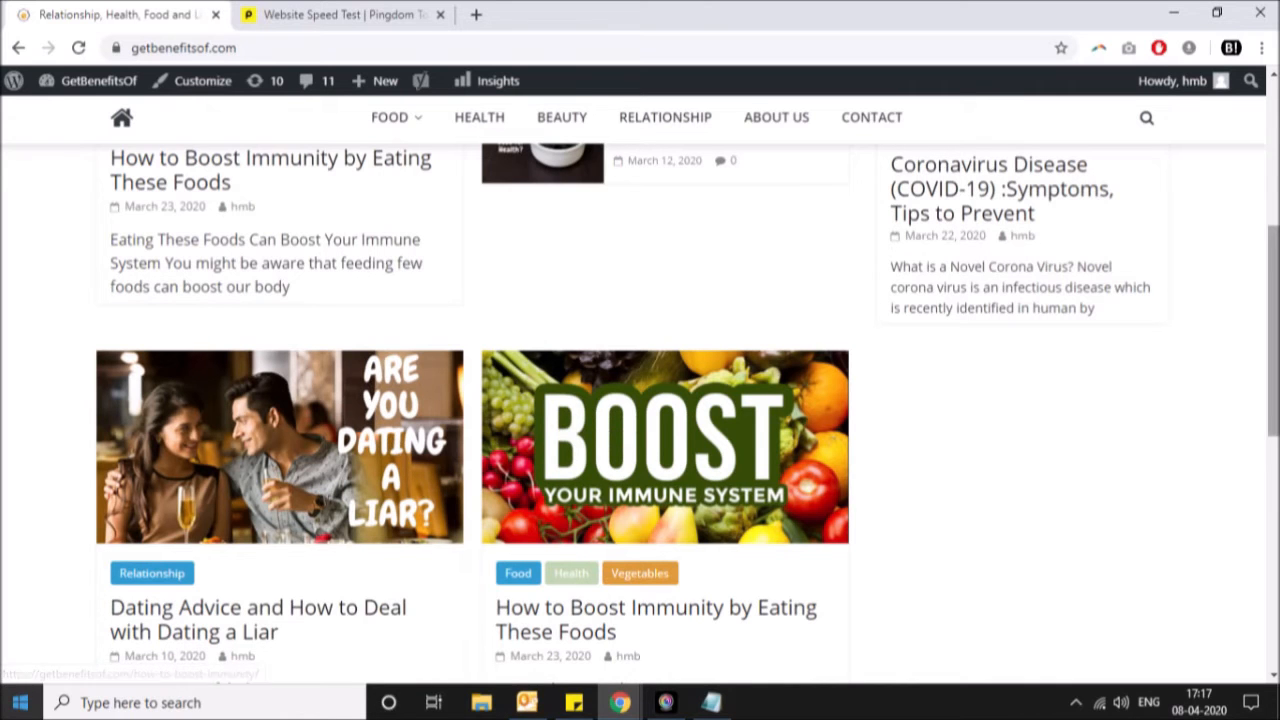
# Step: Look over the homepage's article images, then show the desktop and open the Img folder
pyautogui.scroll(-1, 1272, 330)
pyautogui.scroll(1, 1272, 330)
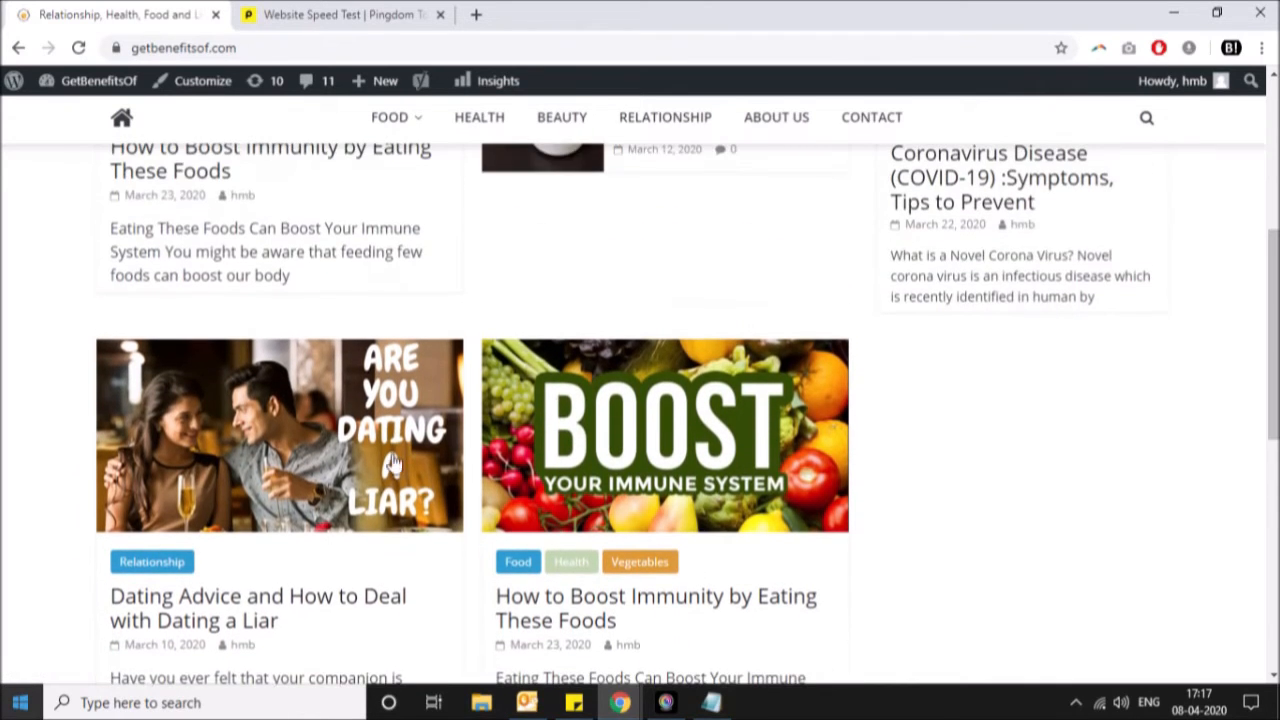
pyautogui.scroll(1, 358, 237)
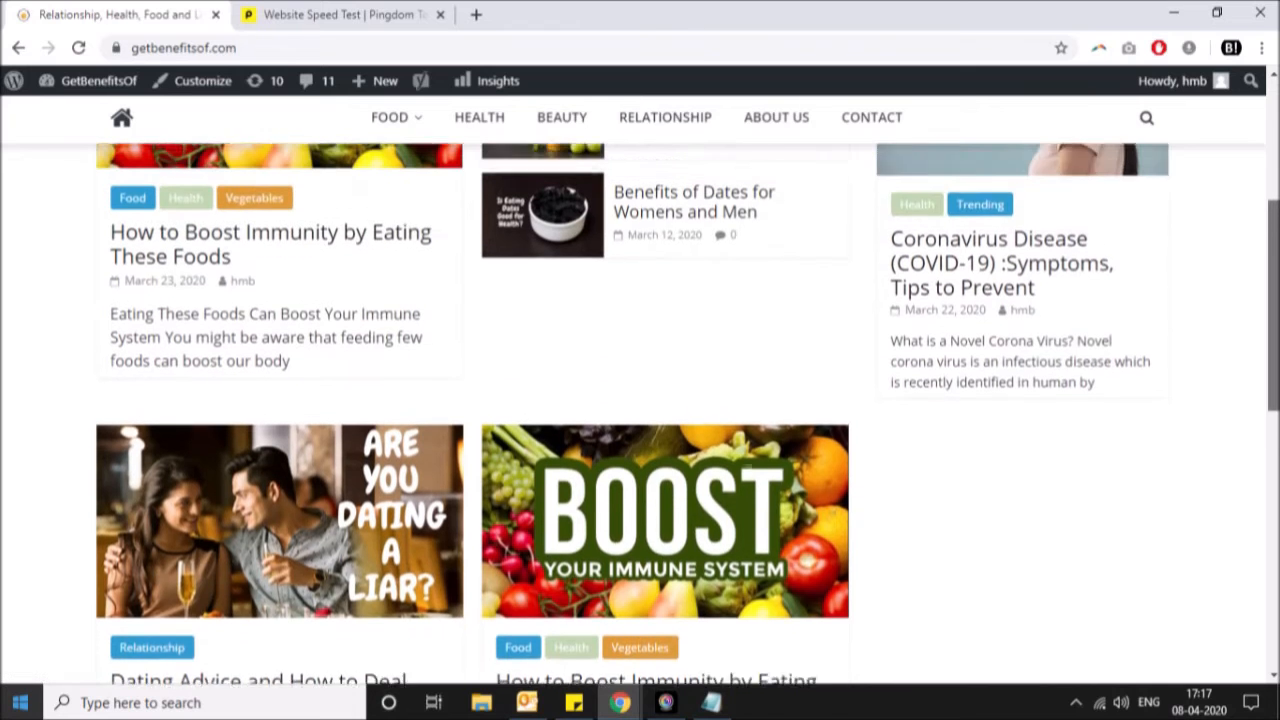
pyautogui.press('super+d')
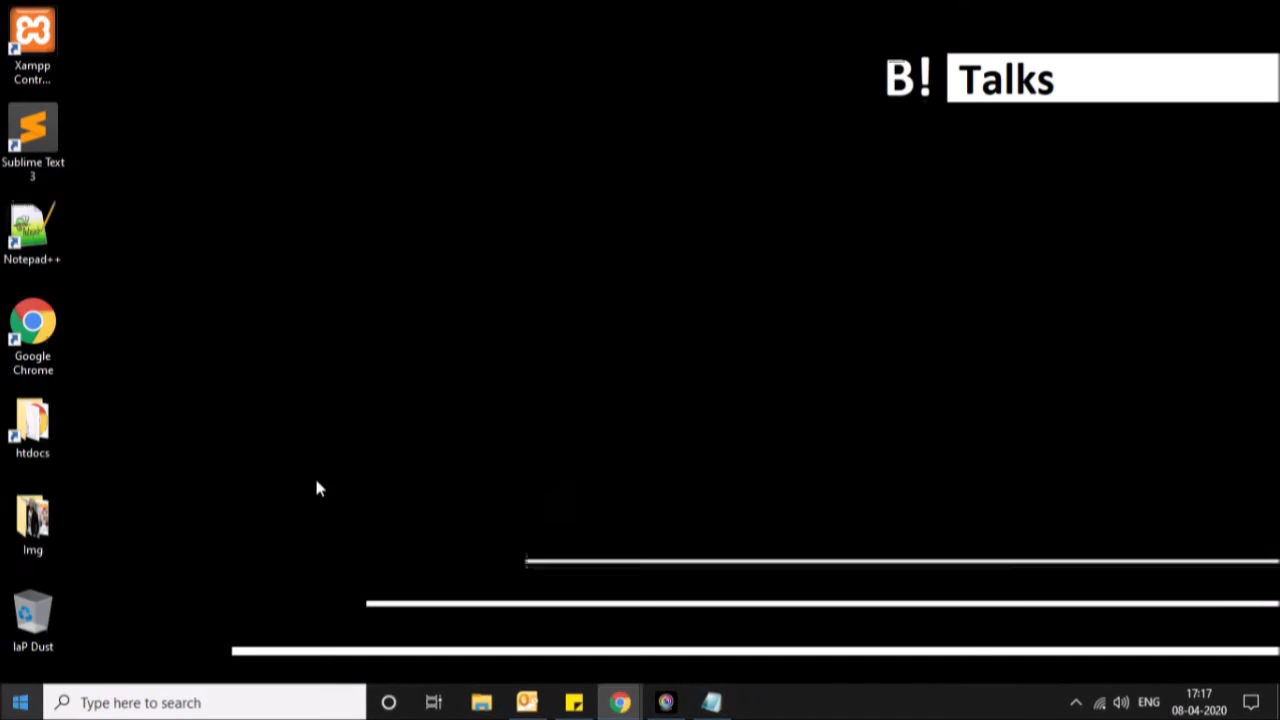
pyautogui.doubleClick(57, 521)
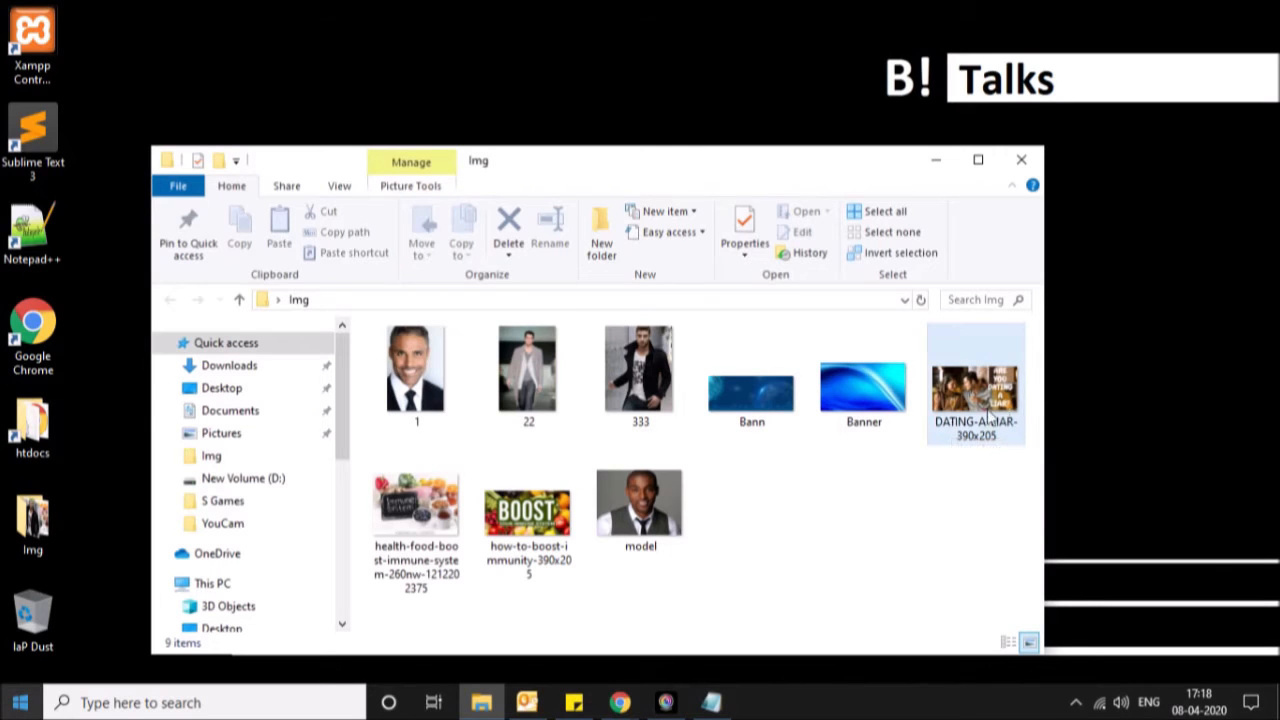
# Step: Open the how-to-boost-immunity-390x205 image from the Img folder in Microsoft Office 2010
pyautogui.click(541, 513)
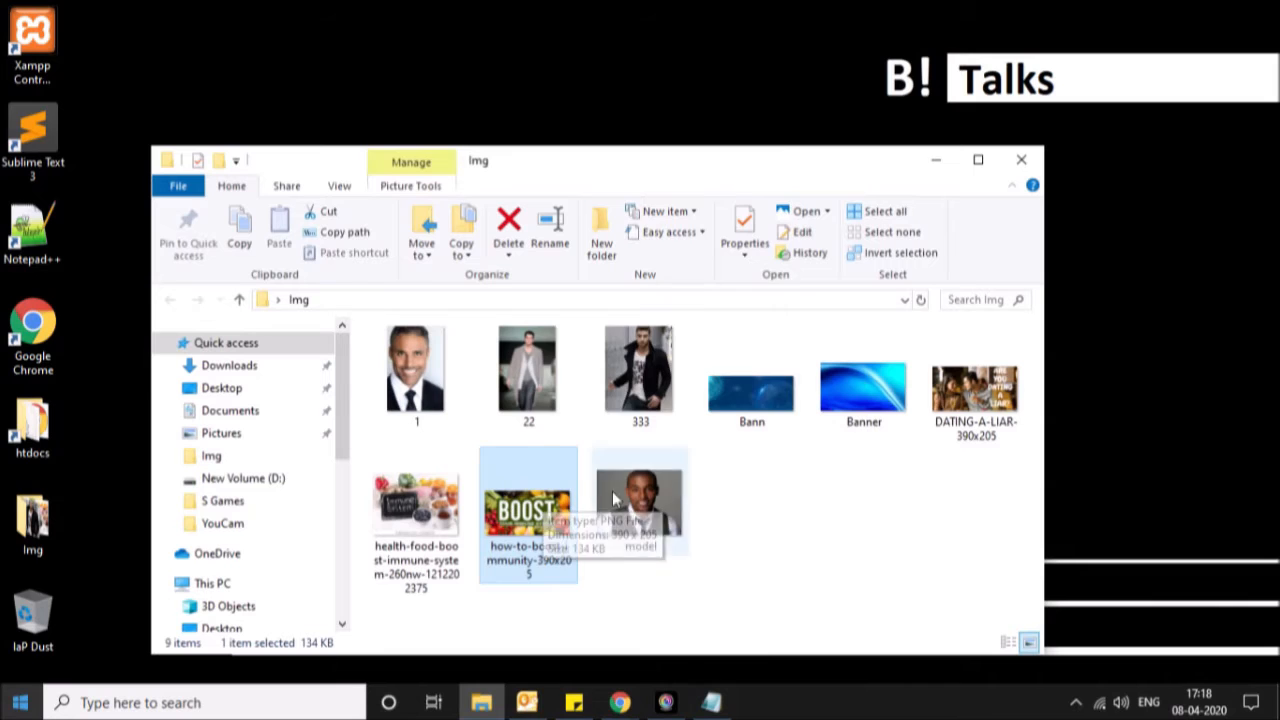
pyautogui.rightClick(532, 502)
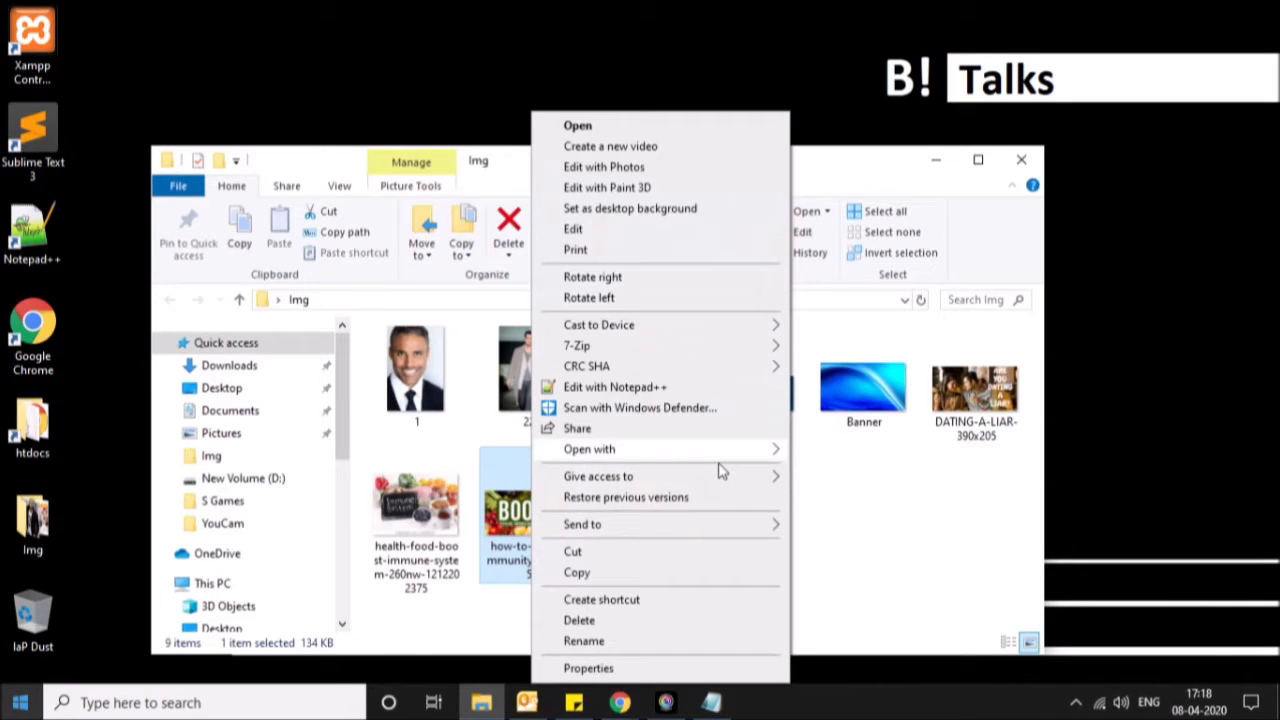
pyautogui.moveTo(760, 452)
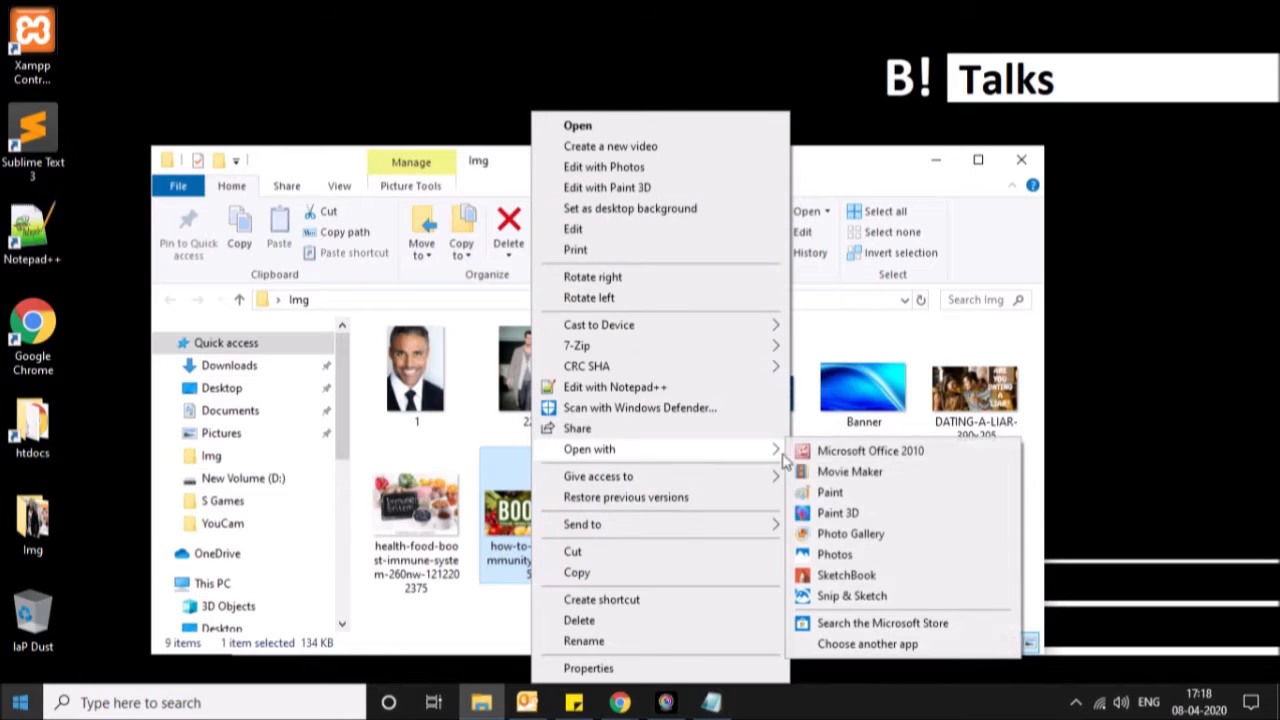
pyautogui.click(824, 455)
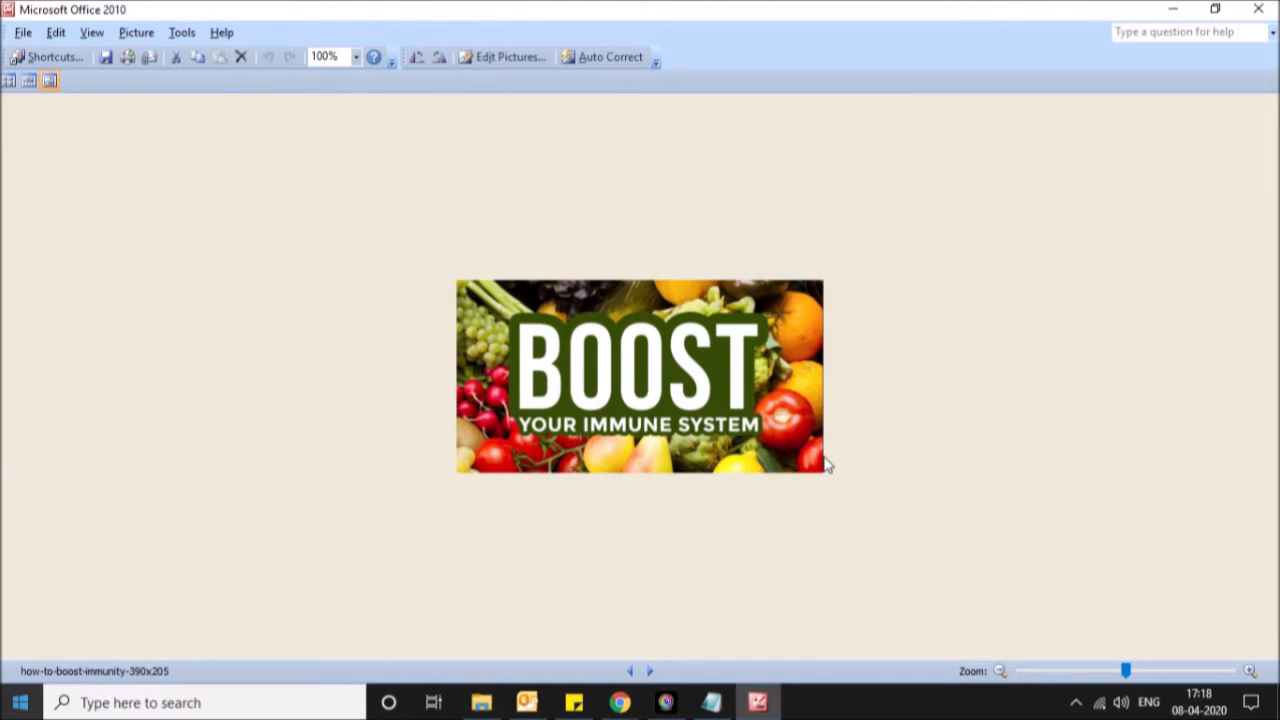
# Step: Examine the custom width and height options in the picture's Resize settings and return to the editing tools
pyautogui.click(528, 60)
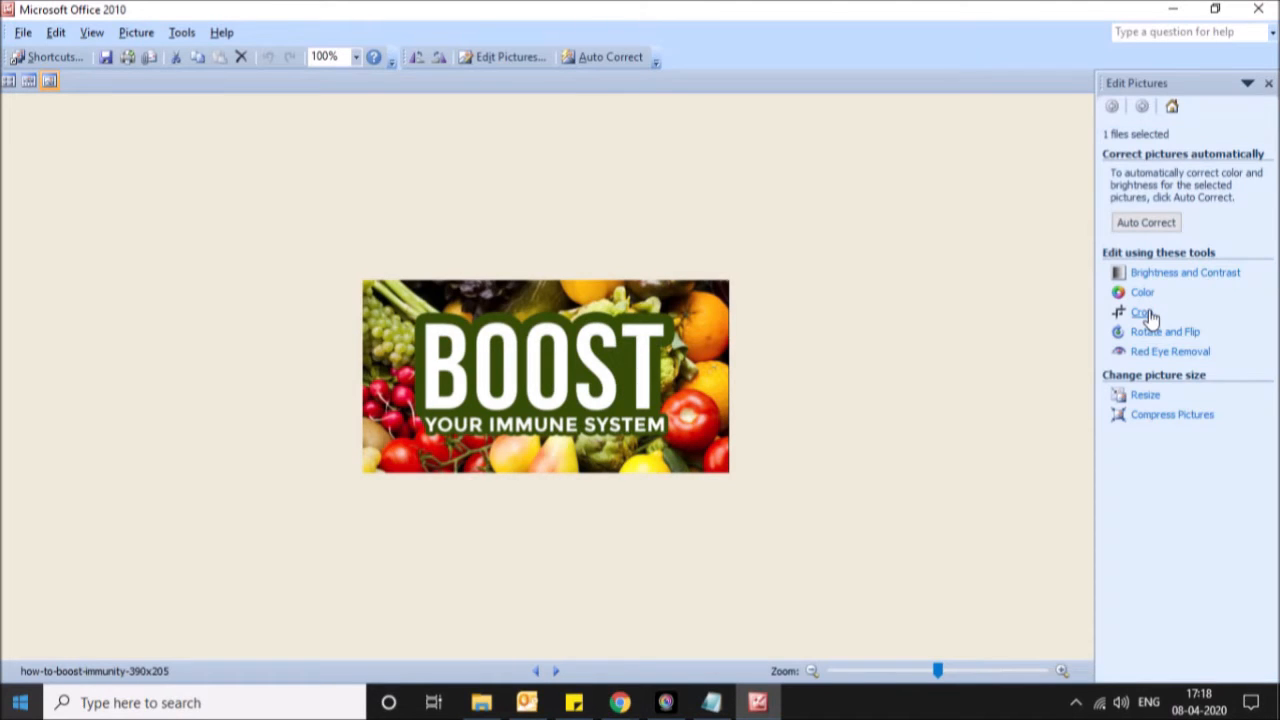
pyautogui.click(1145, 395)
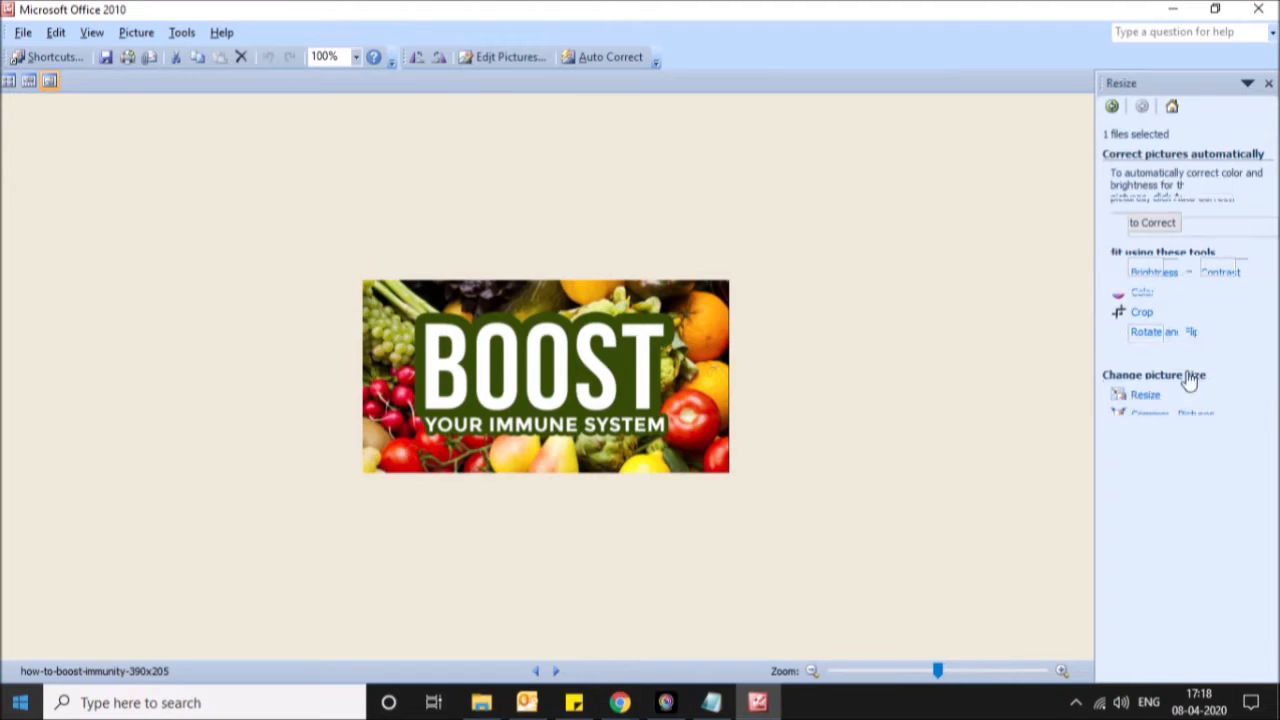
pyautogui.click(1145, 267)
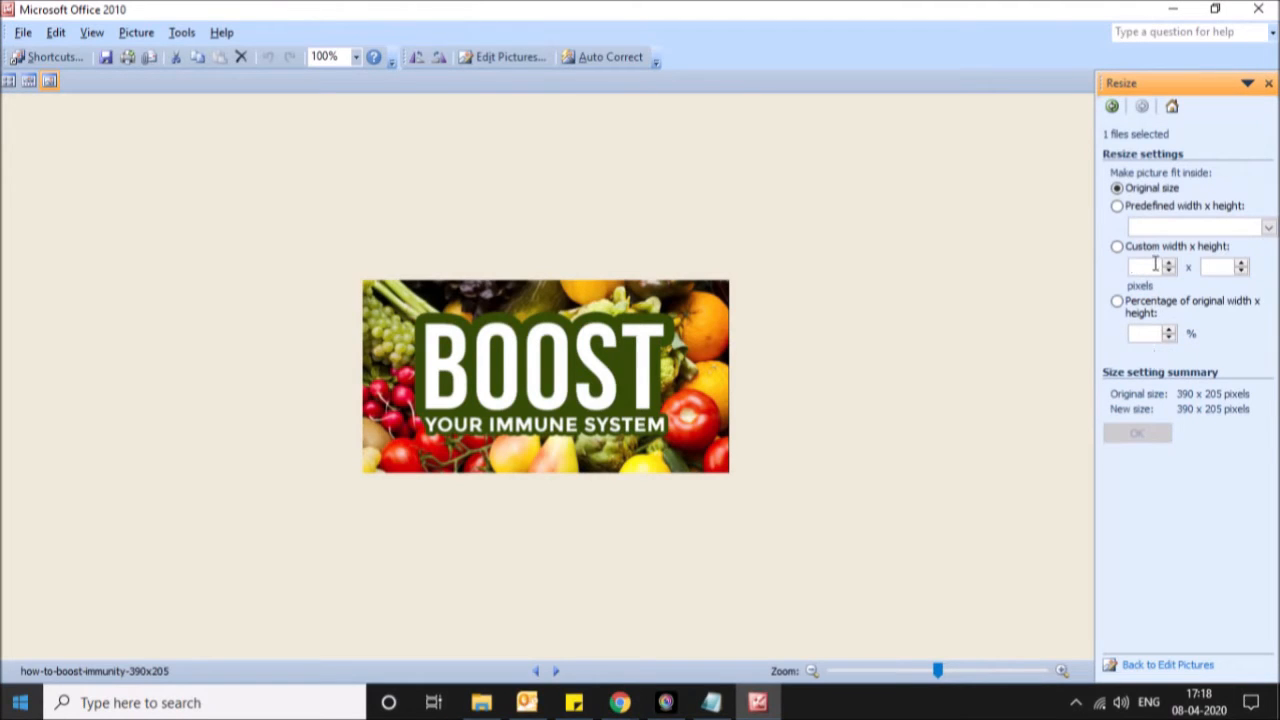
pyautogui.click(1222, 268)
pyautogui.click(1111, 106)
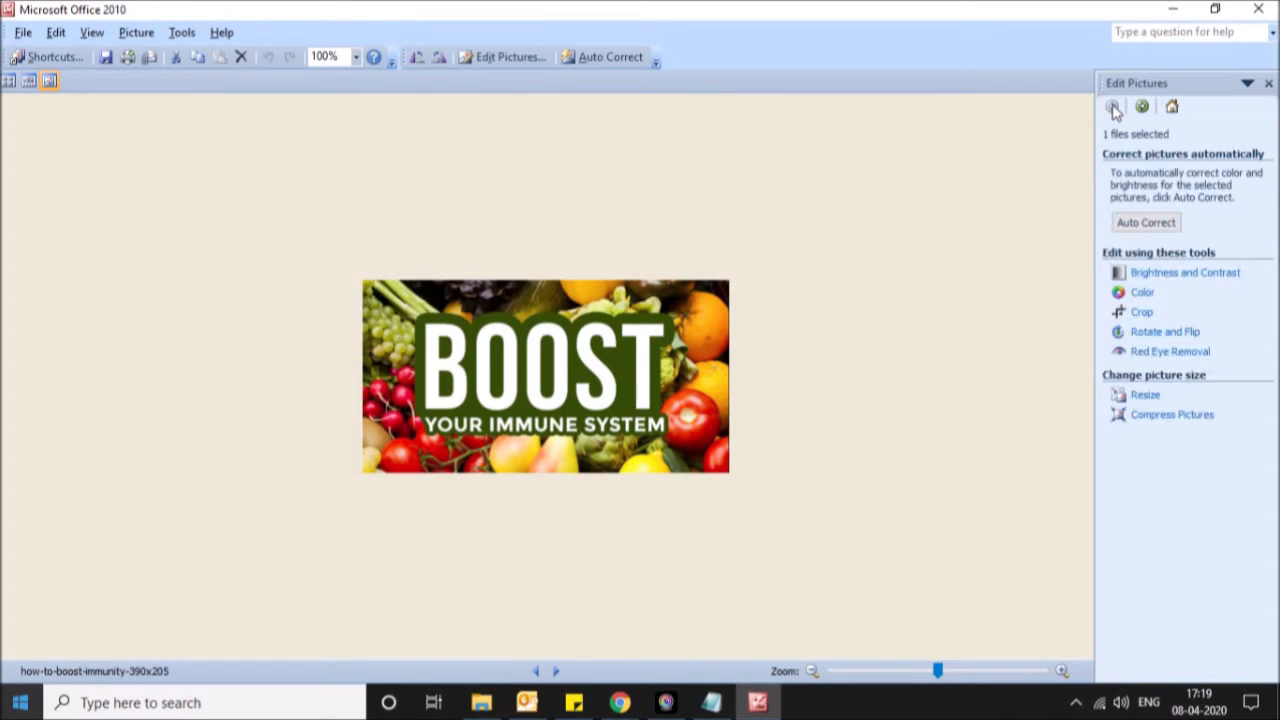
# Step: Compare the estimated compressed sizes for Web pages and Documents without applying either, and minimize the window
pyautogui.click(1138, 416)
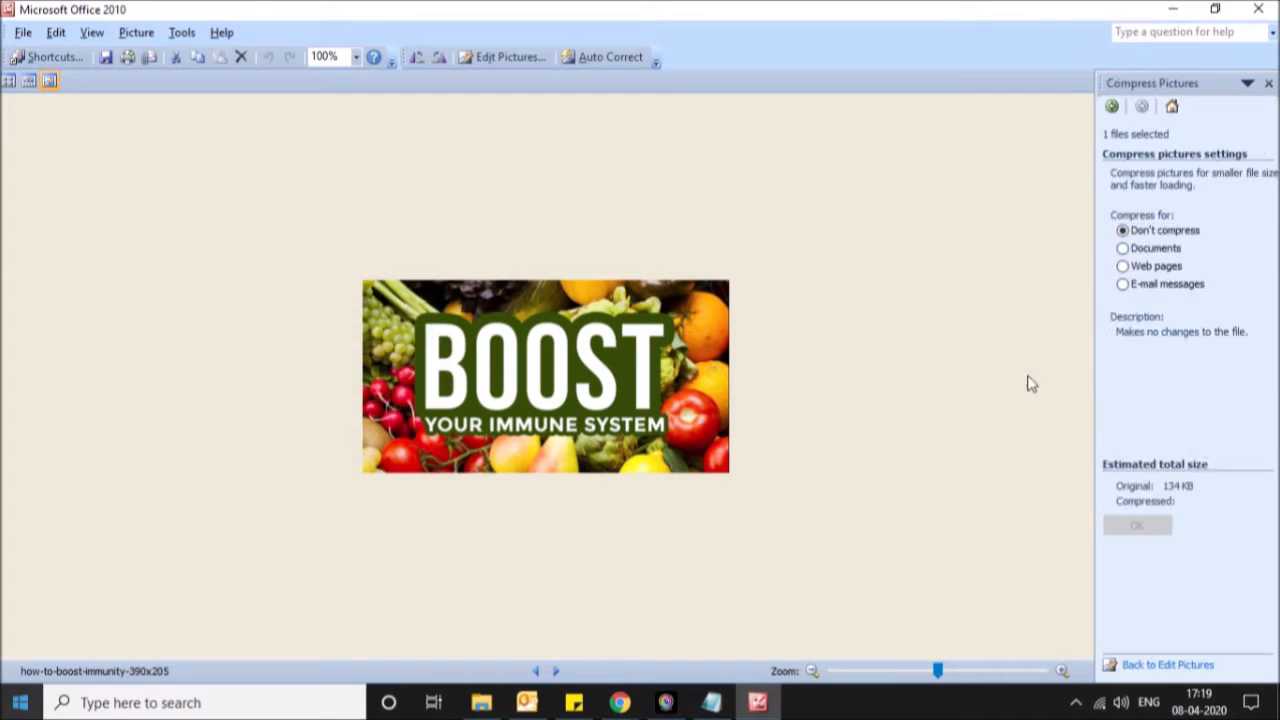
pyautogui.click(1148, 272)
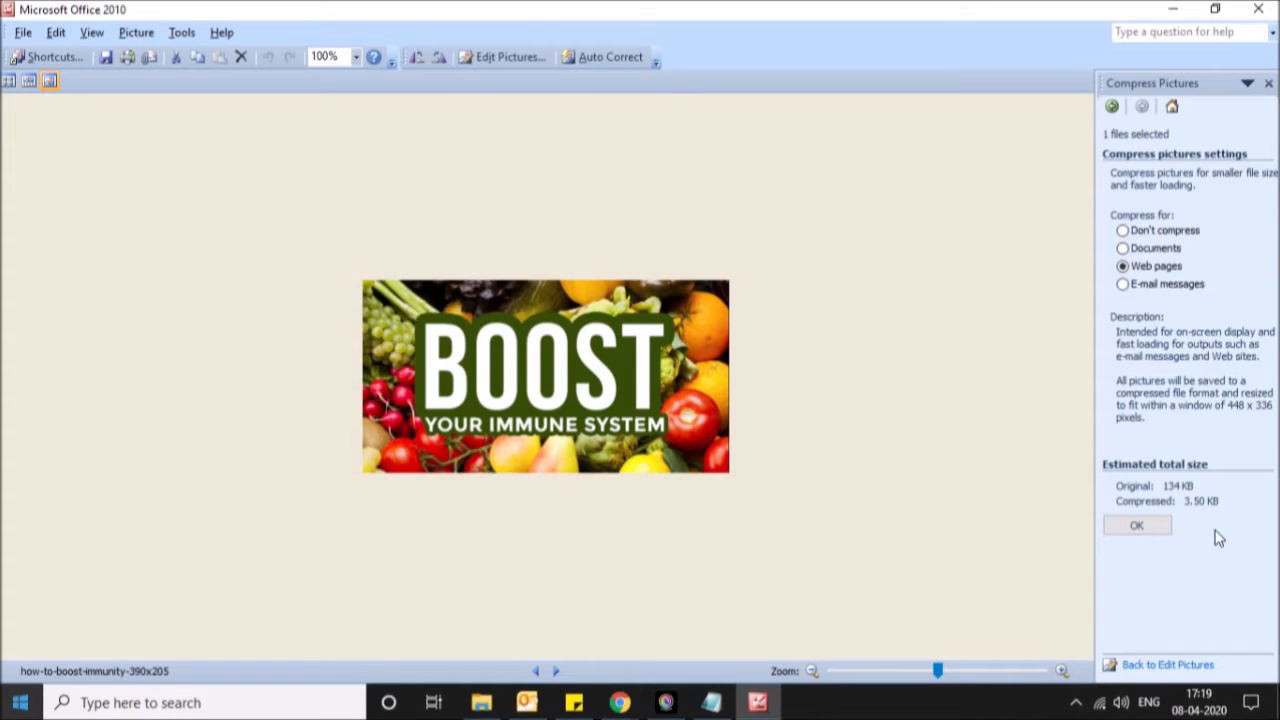
pyautogui.click(1122, 248)
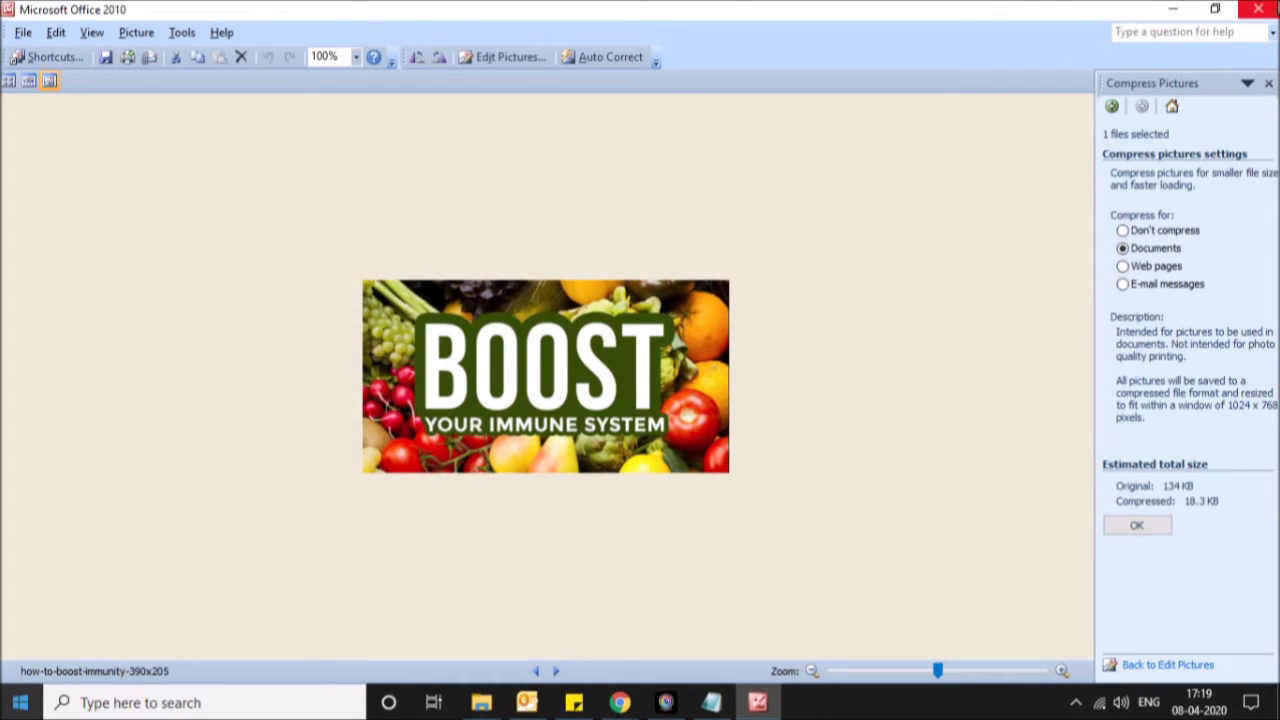
pyautogui.click(1177, 9)
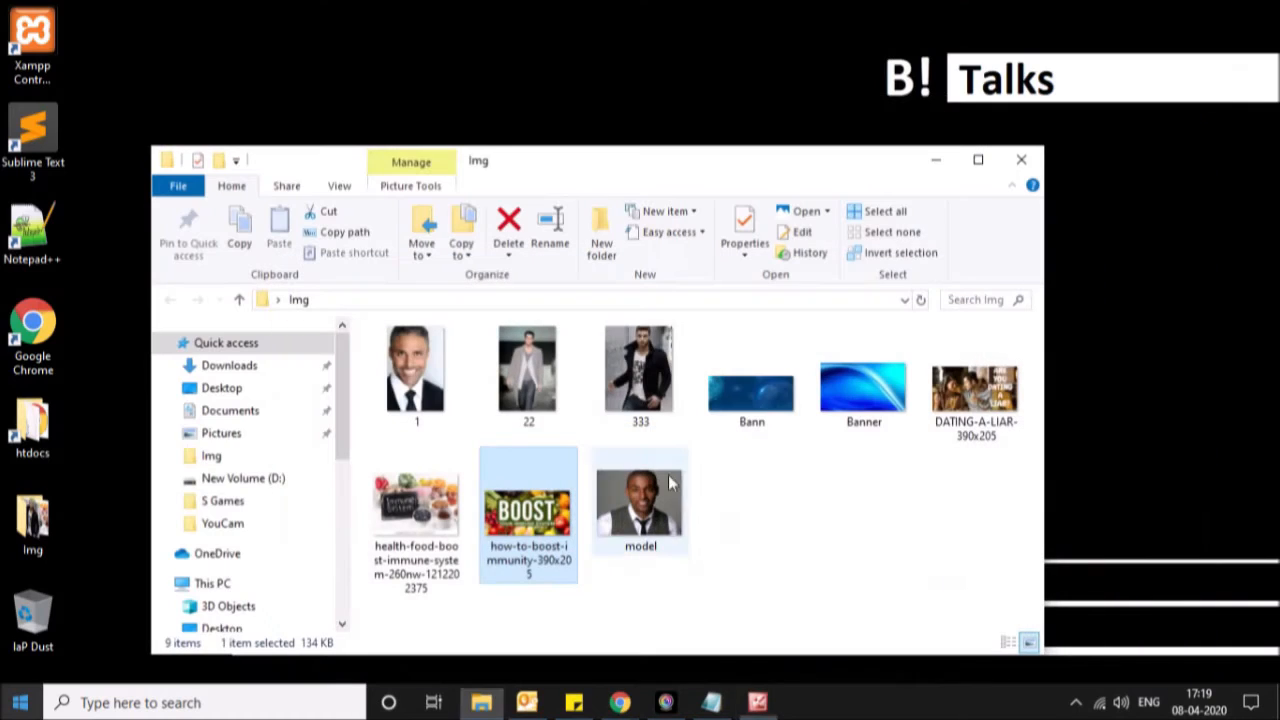
# Step: Open the how-to-boost-immunity-390x205 image from the Img folder in Paint for editing
pyautogui.rightClick(513, 467)
pyautogui.press('Escape')
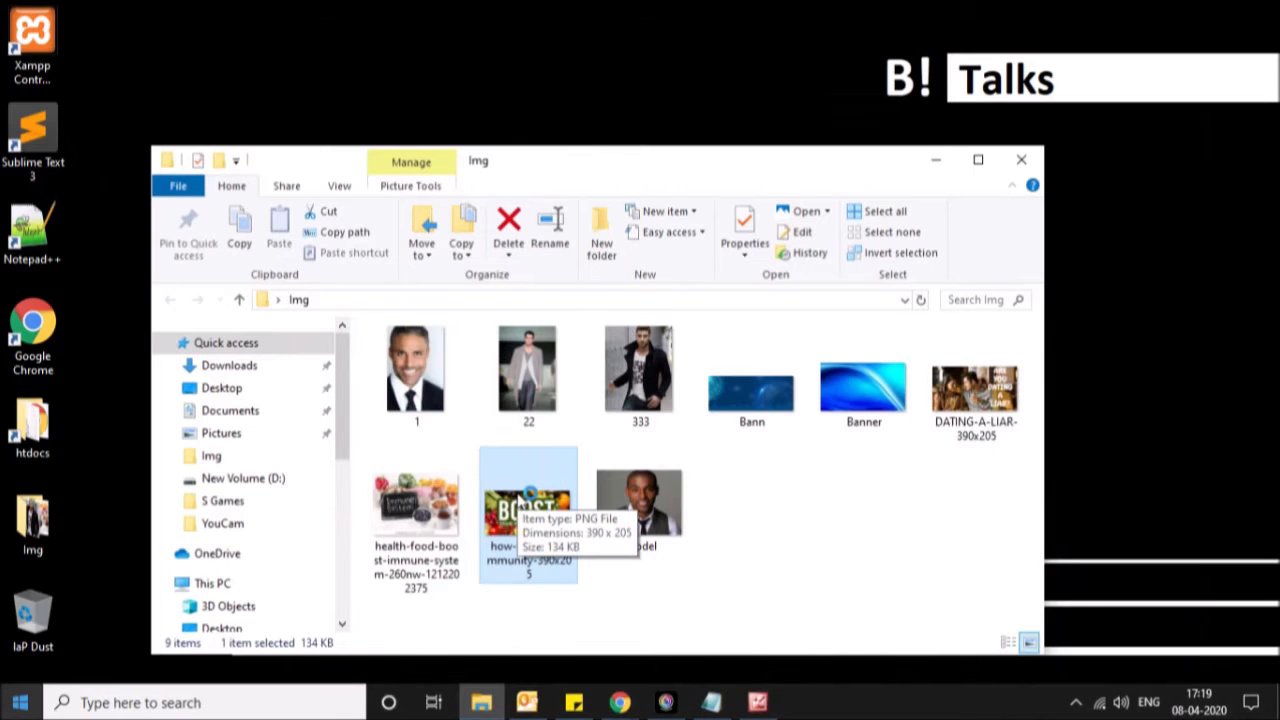
pyautogui.rightClick(538, 500)
pyautogui.press('e')
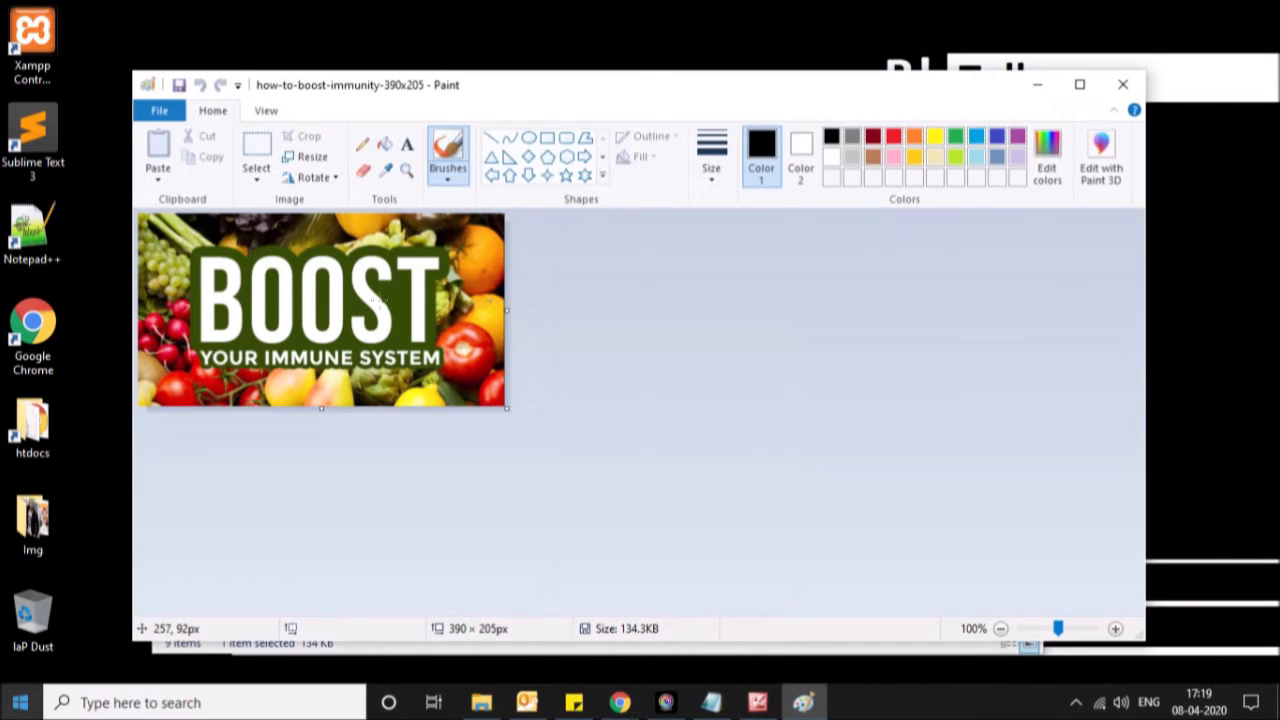
# Step: Save the BOOST picture as a JPEG under the same file name in the Img folder, accepting the loss of transparency
pyautogui.click(159, 110)
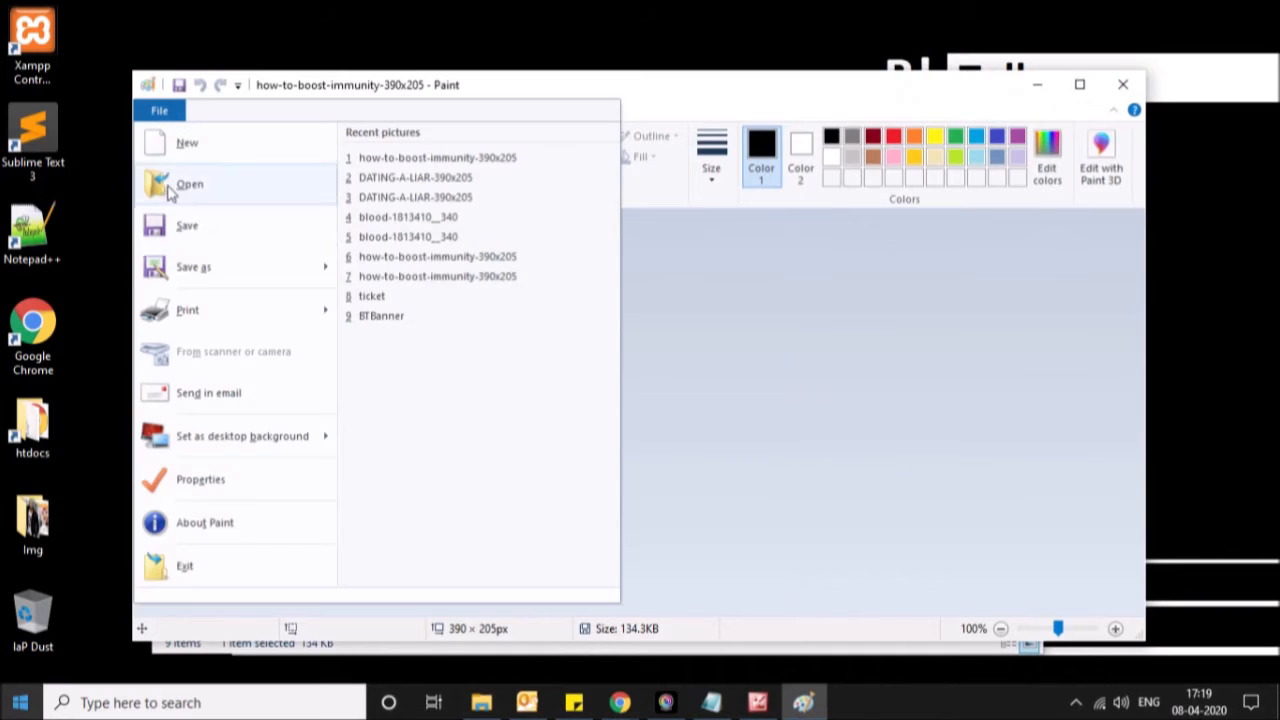
pyautogui.click(172, 267)
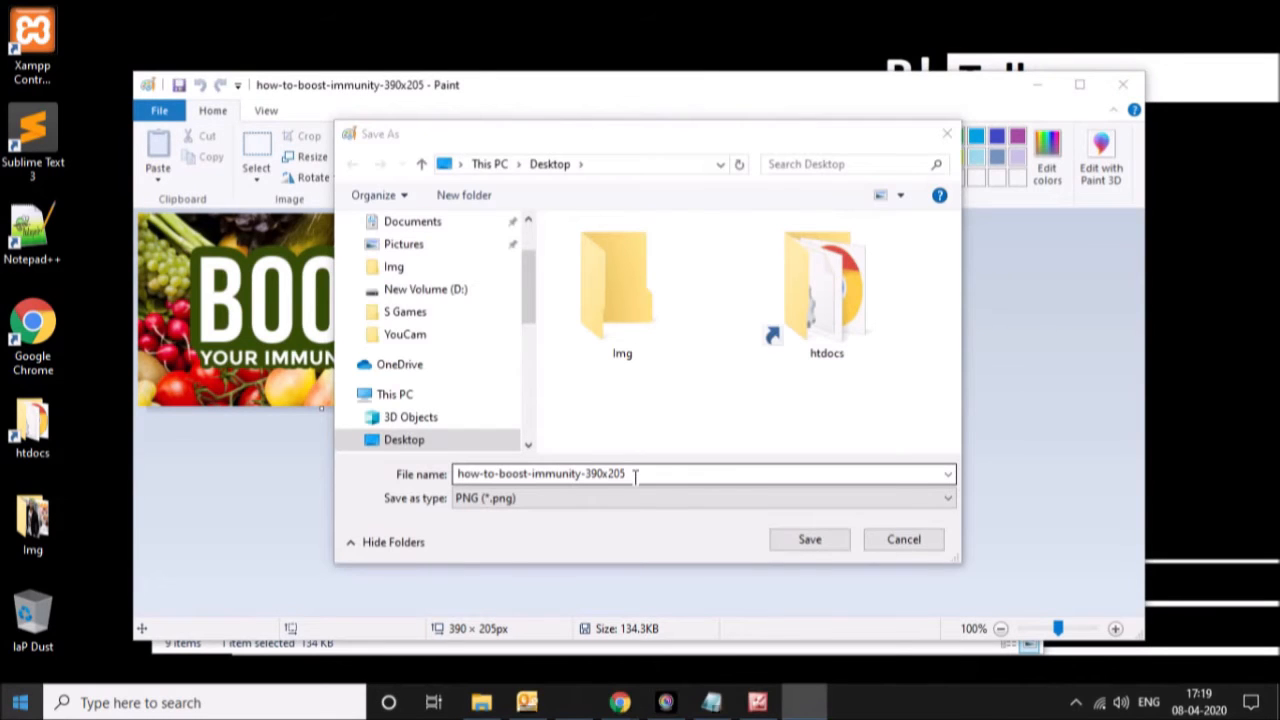
pyautogui.doubleClick(630, 316)
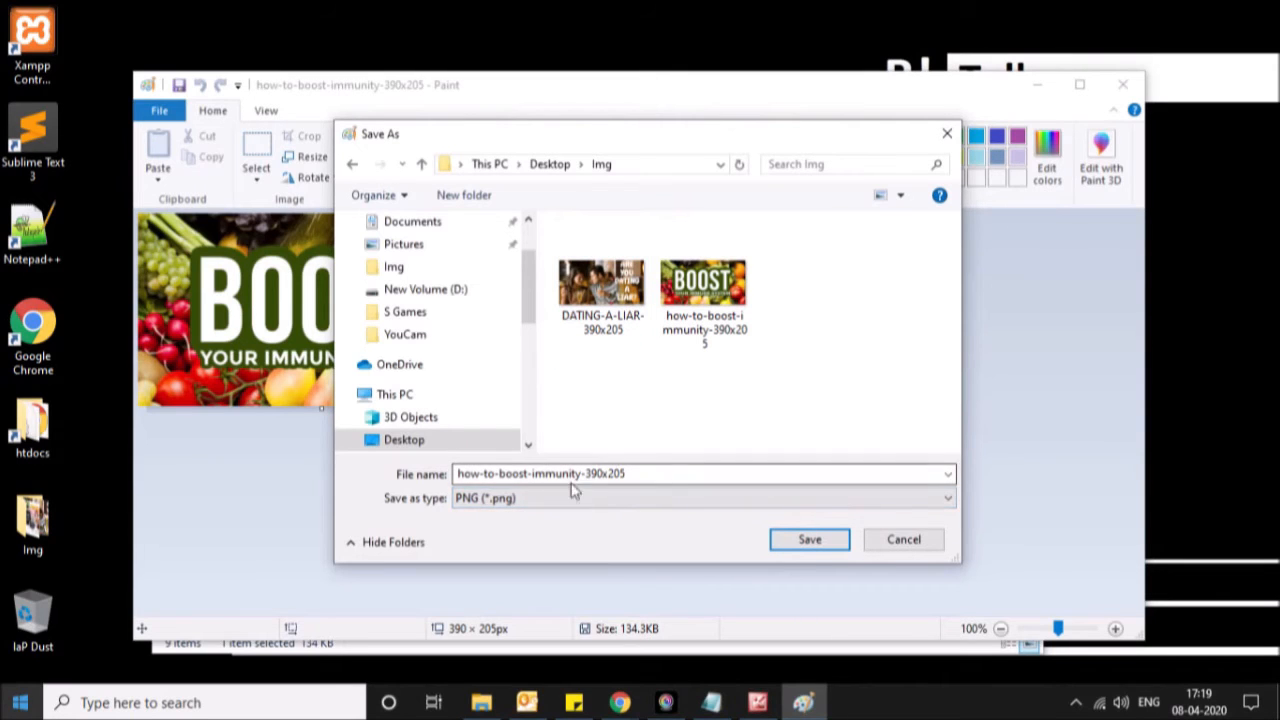
pyautogui.click(545, 500)
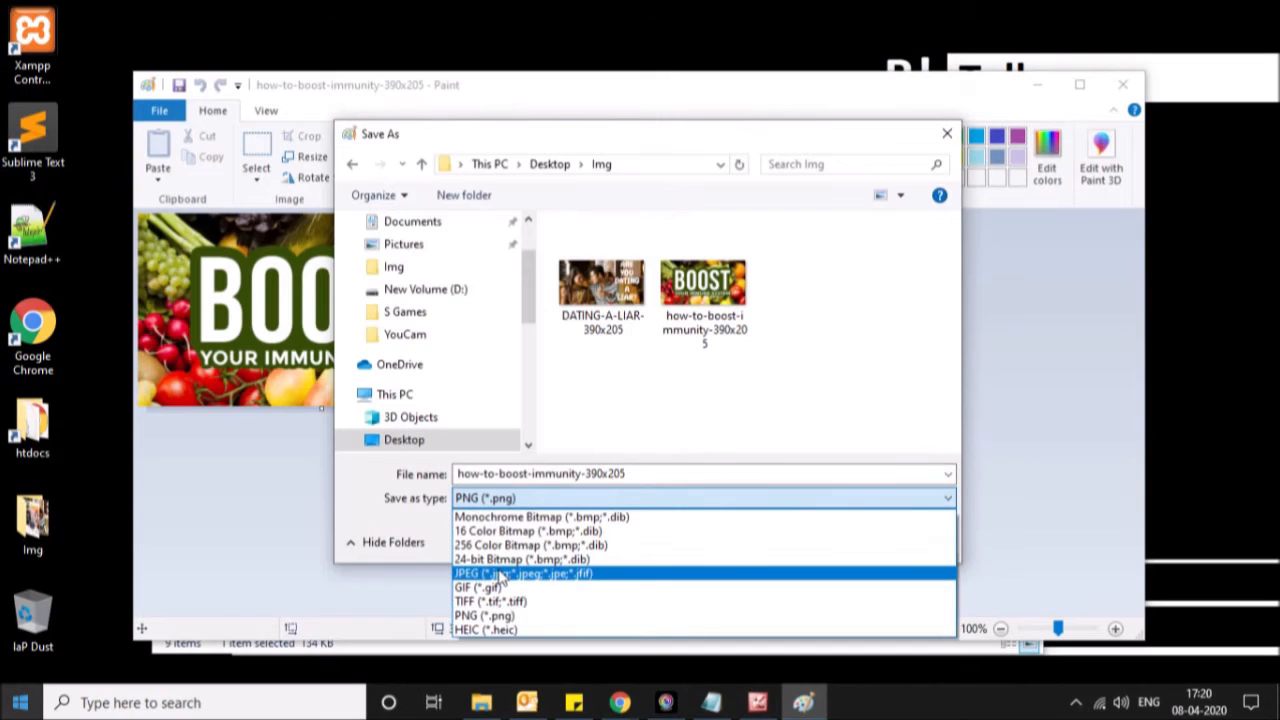
pyautogui.click(560, 573)
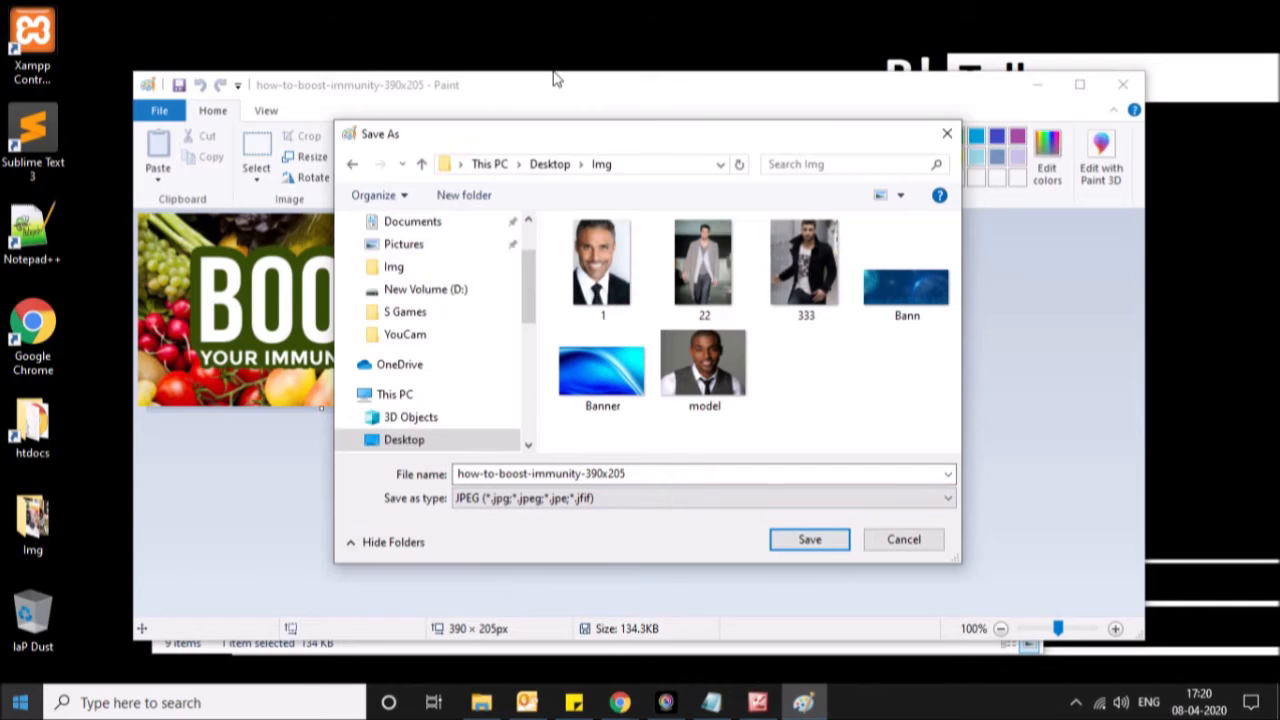
pyautogui.moveTo(495, 134); pyautogui.dragTo(705, 137)
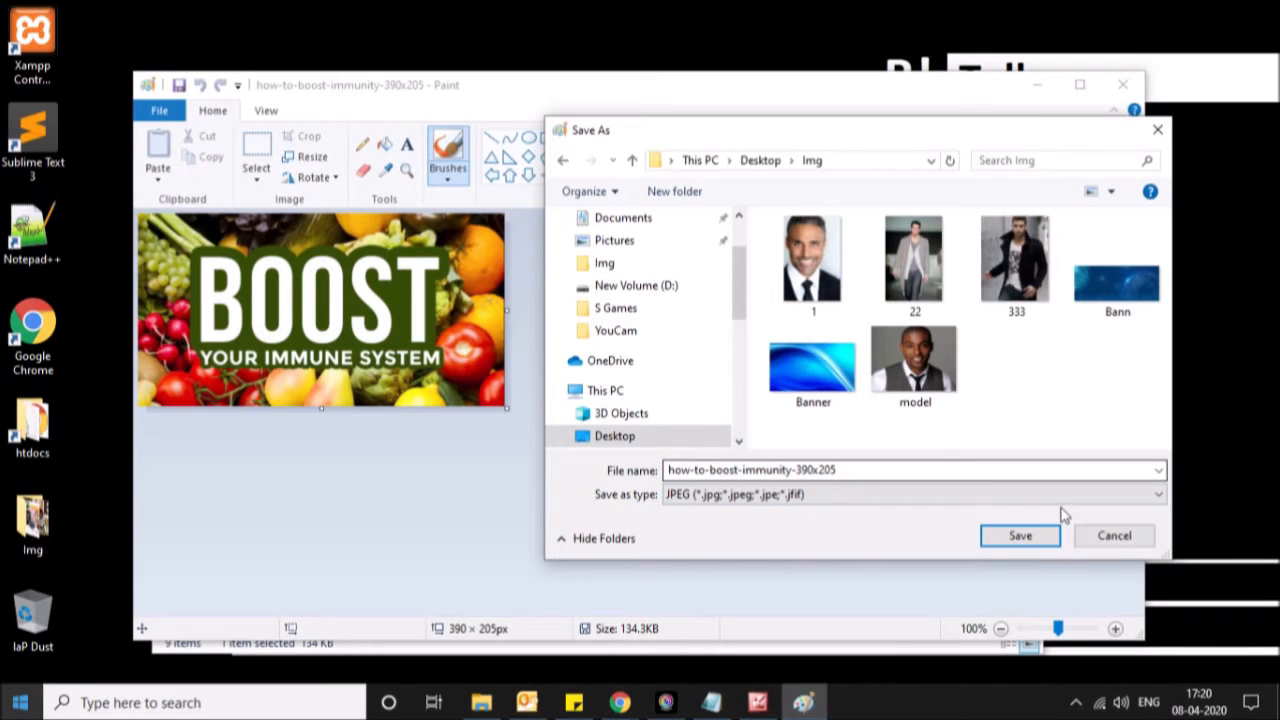
pyautogui.click(1027, 544)
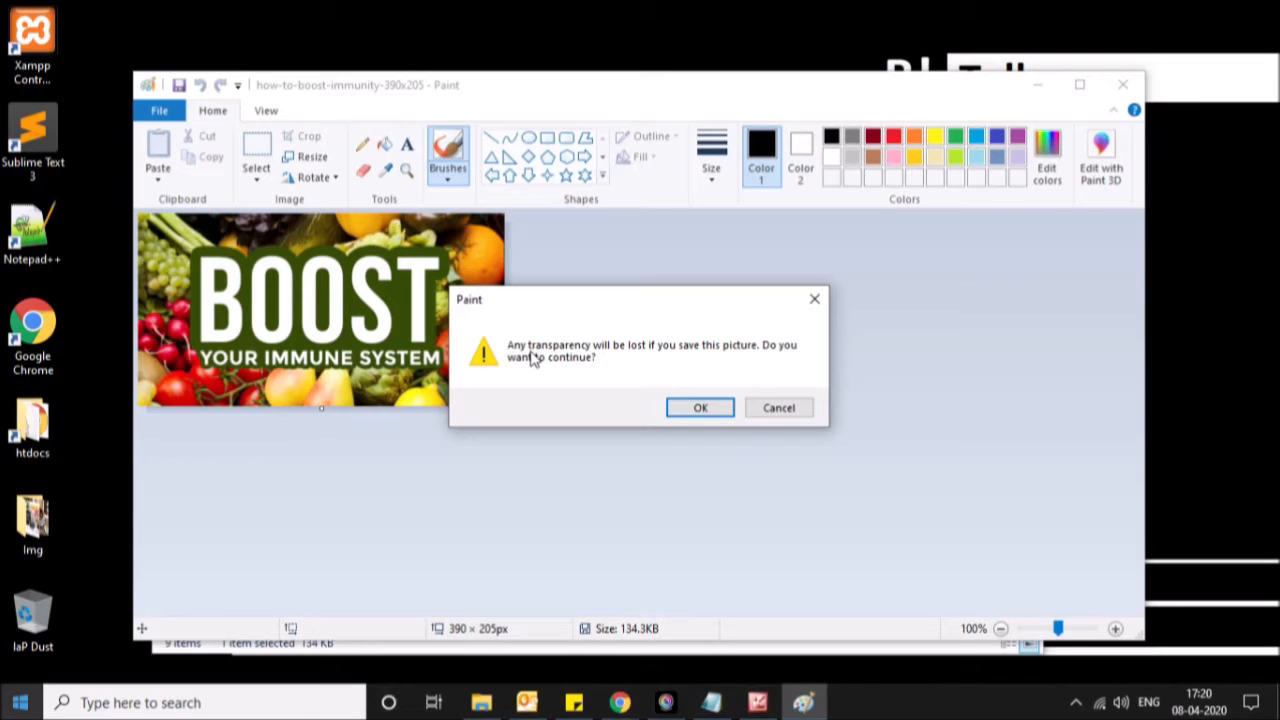
pyautogui.click(700, 408)
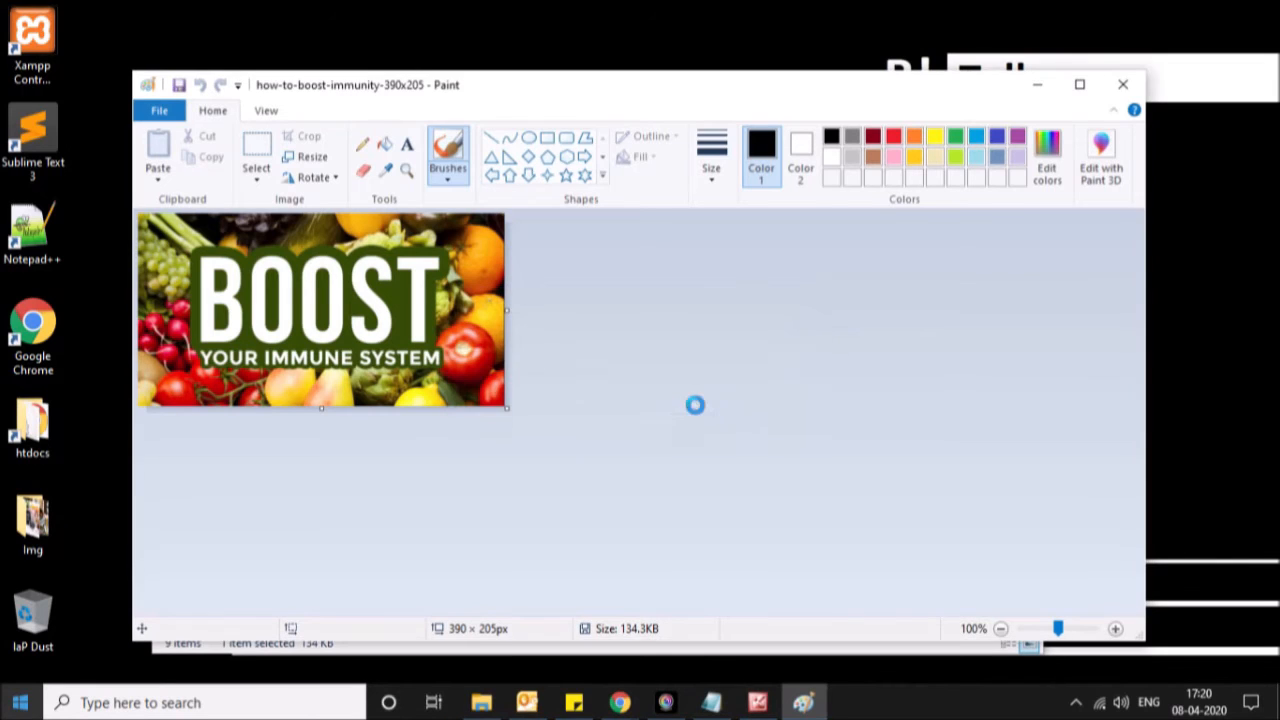
# Step: Close Paint and open the DATING-A-LIAR-390x205 image from the Img folder in Paint
pyautogui.click(1122, 84)
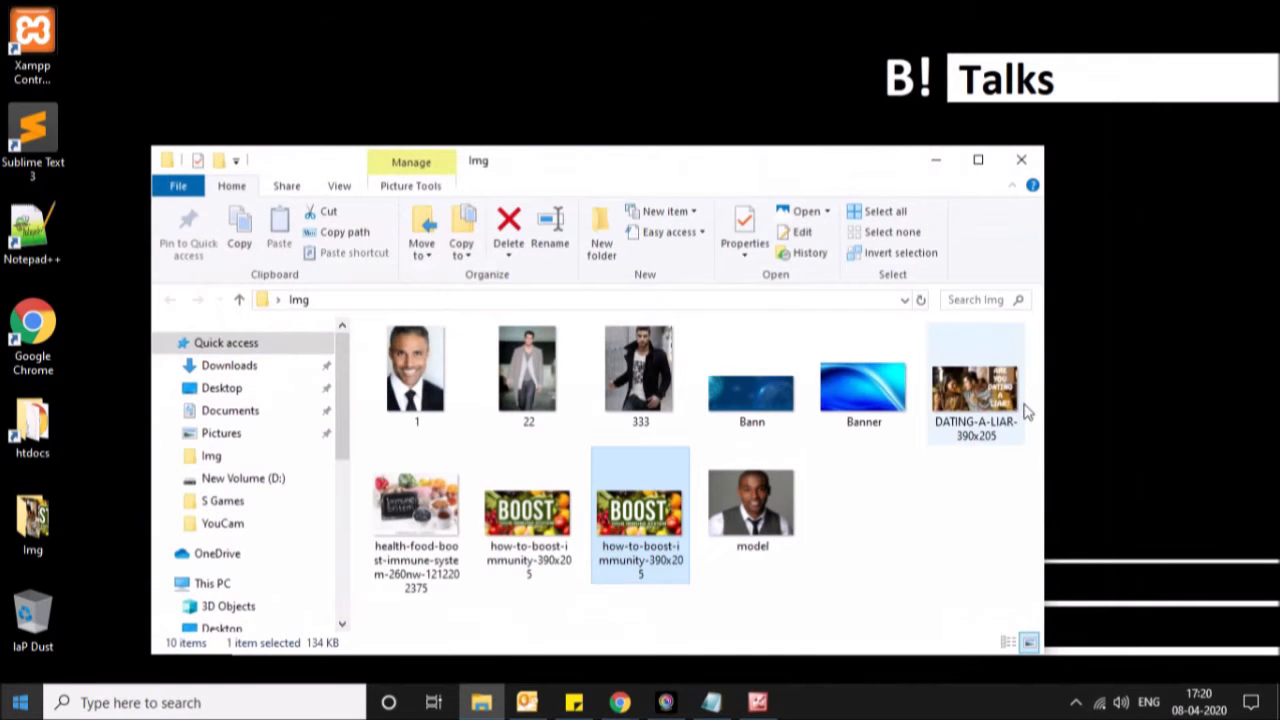
pyautogui.click(970, 400)
pyautogui.rightClick(970, 400)
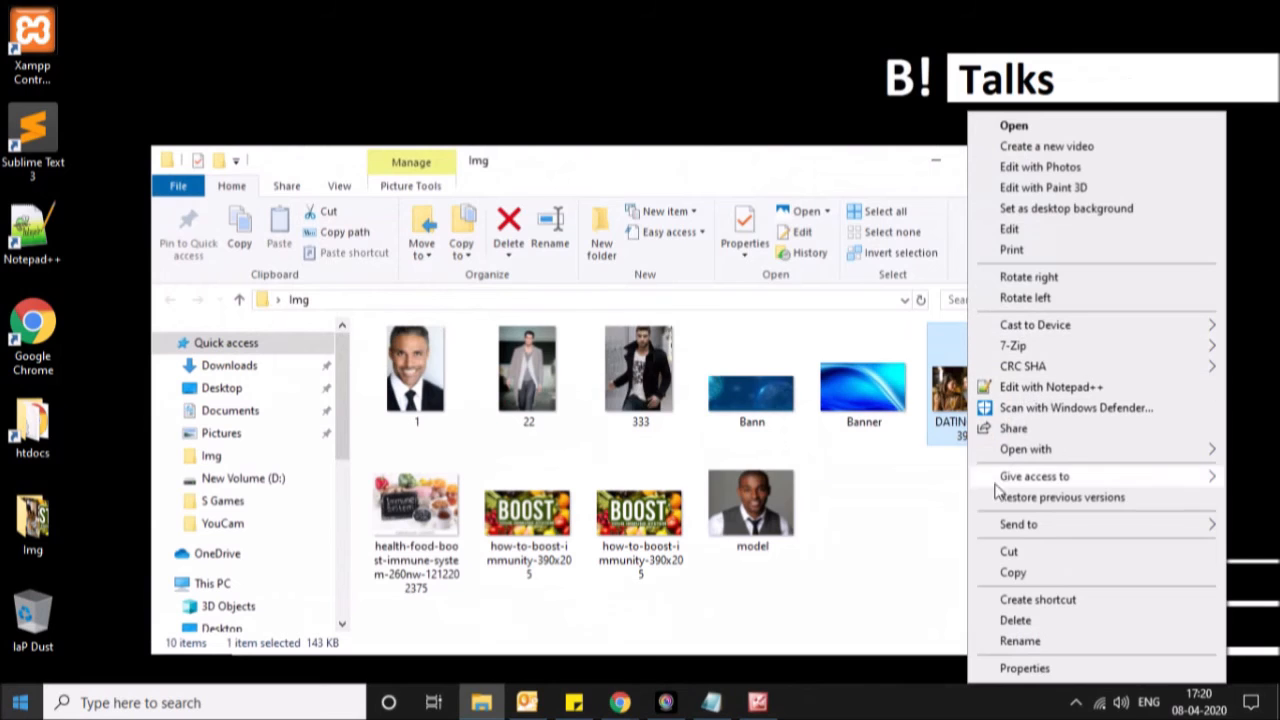
pyautogui.moveTo(988, 457)
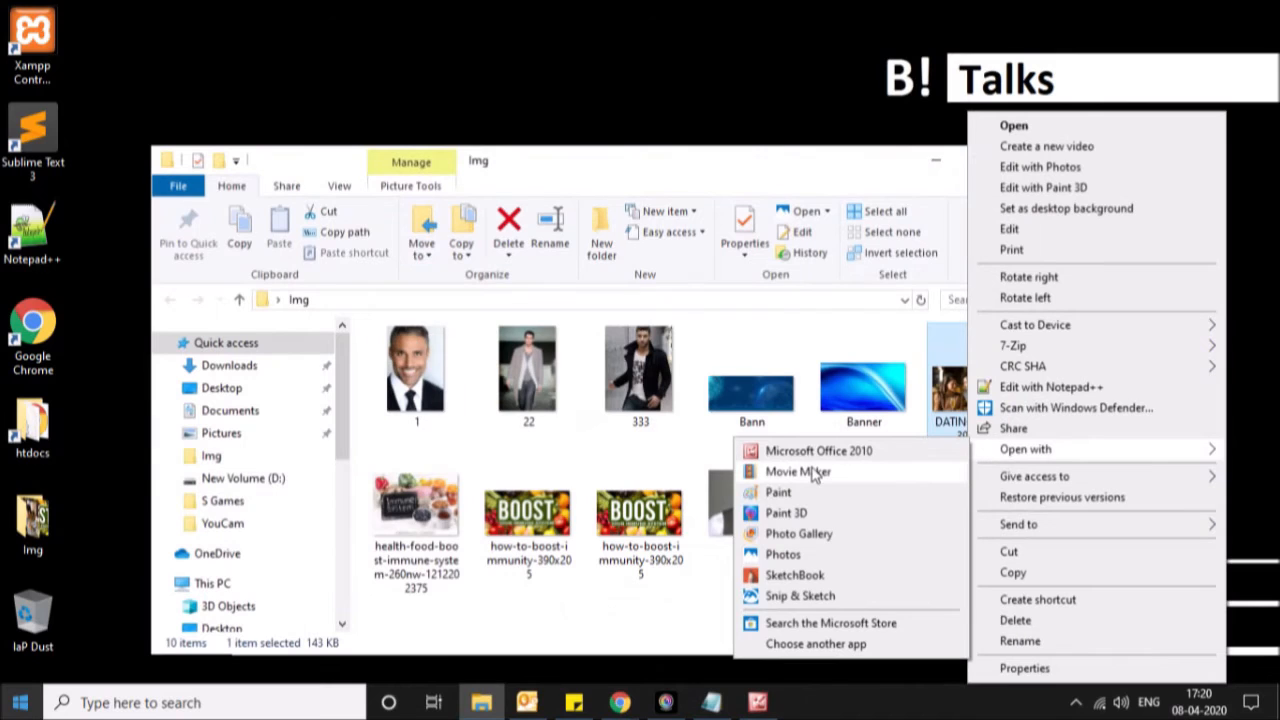
pyautogui.press('Escape')
pyautogui.press('Escape')
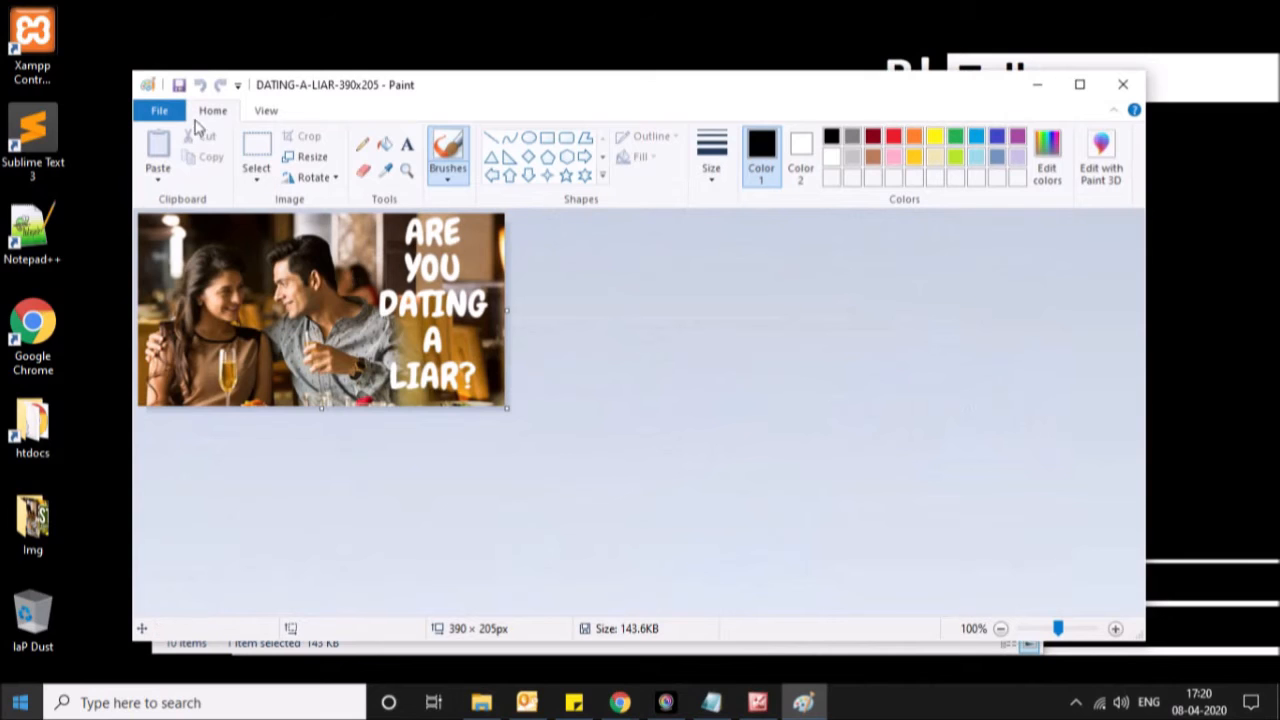
# Step: Save the DATING-A-LIAR-390x205 picture as a JPEG under the same file name in the Img folder, accepting the transparency loss, and close Paint
pyautogui.click(159, 110)
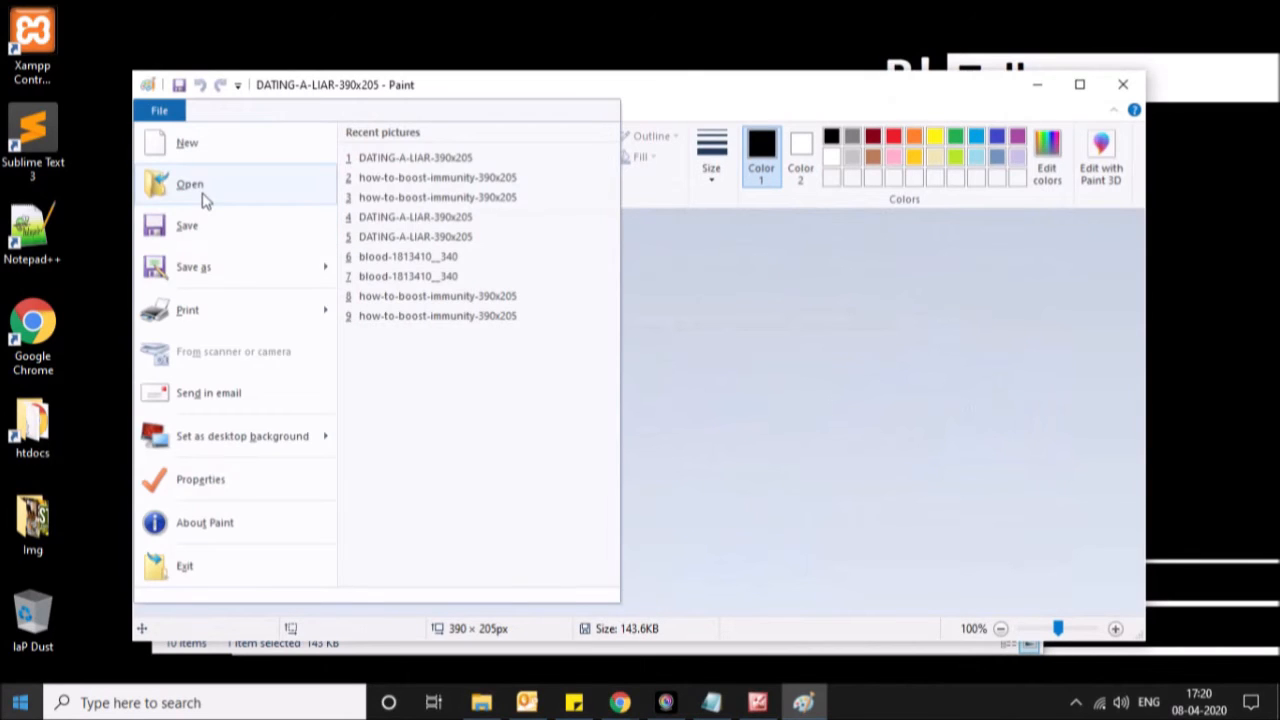
pyautogui.click(563, 237)
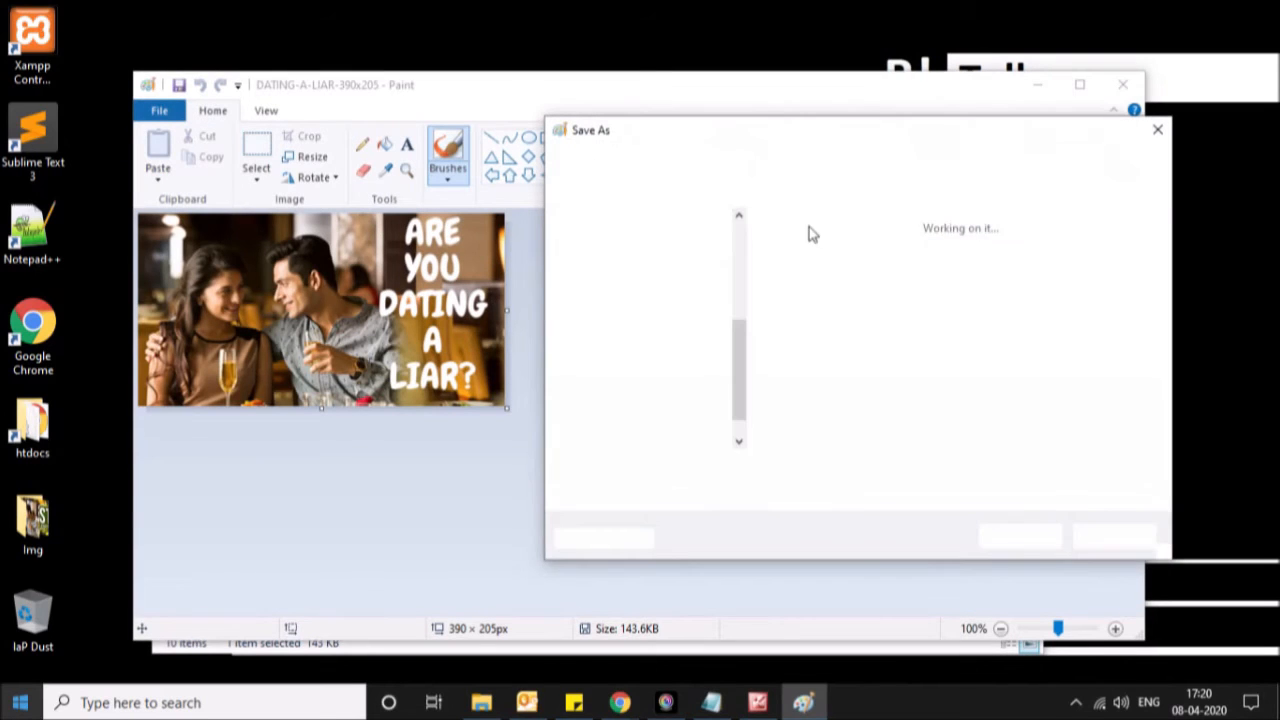
pyautogui.click(710, 494)
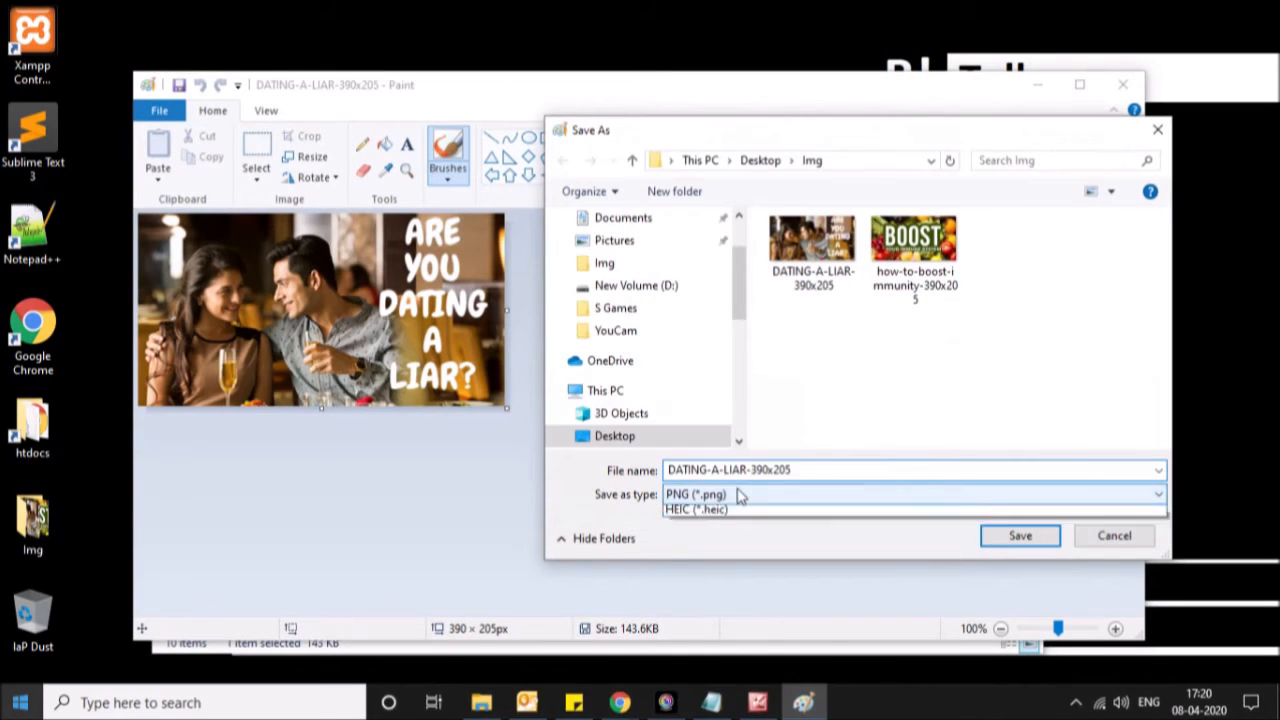
pyautogui.click(706, 612)
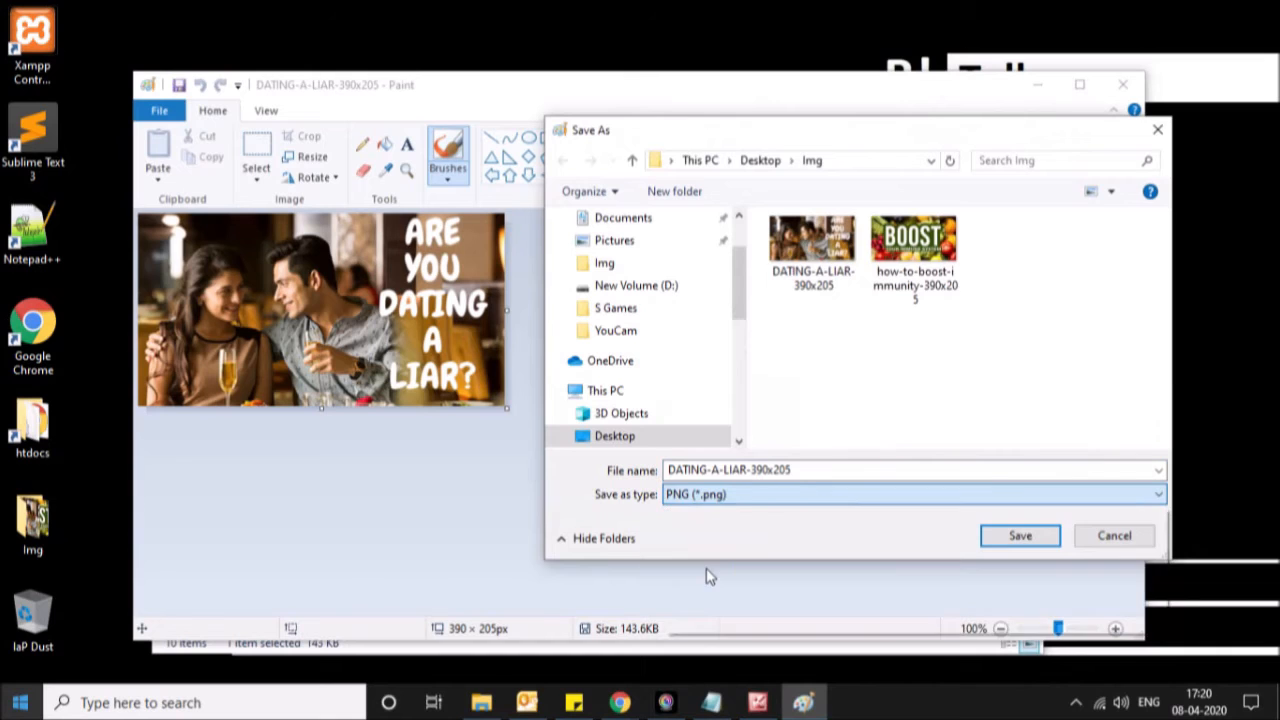
pyautogui.click(1000, 537)
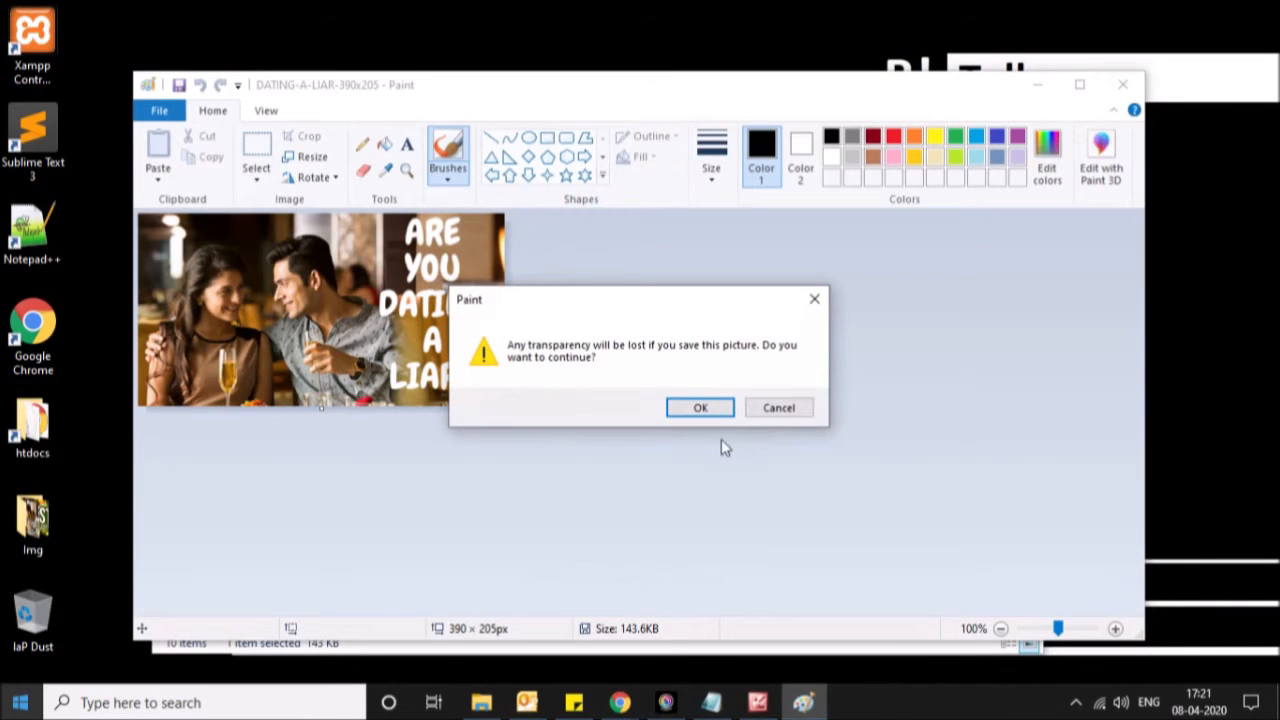
pyautogui.click(697, 408)
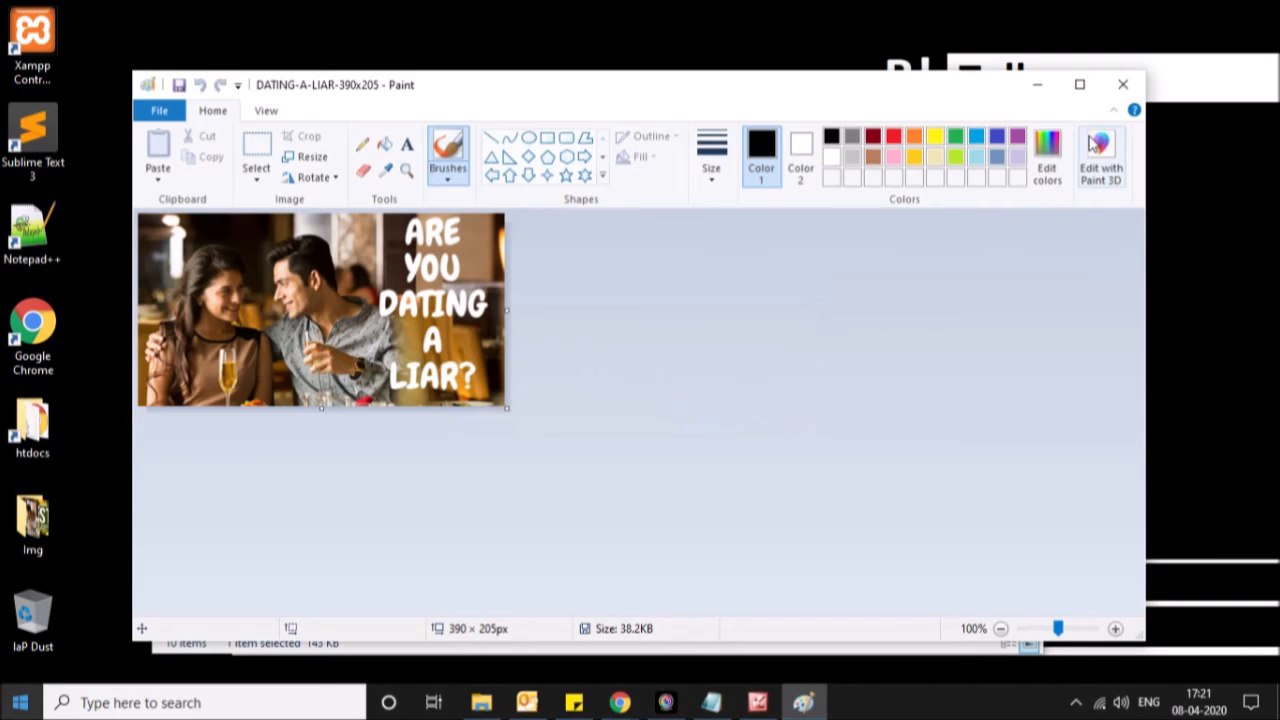
pyautogui.click(1123, 84)
pyautogui.click(660, 488)
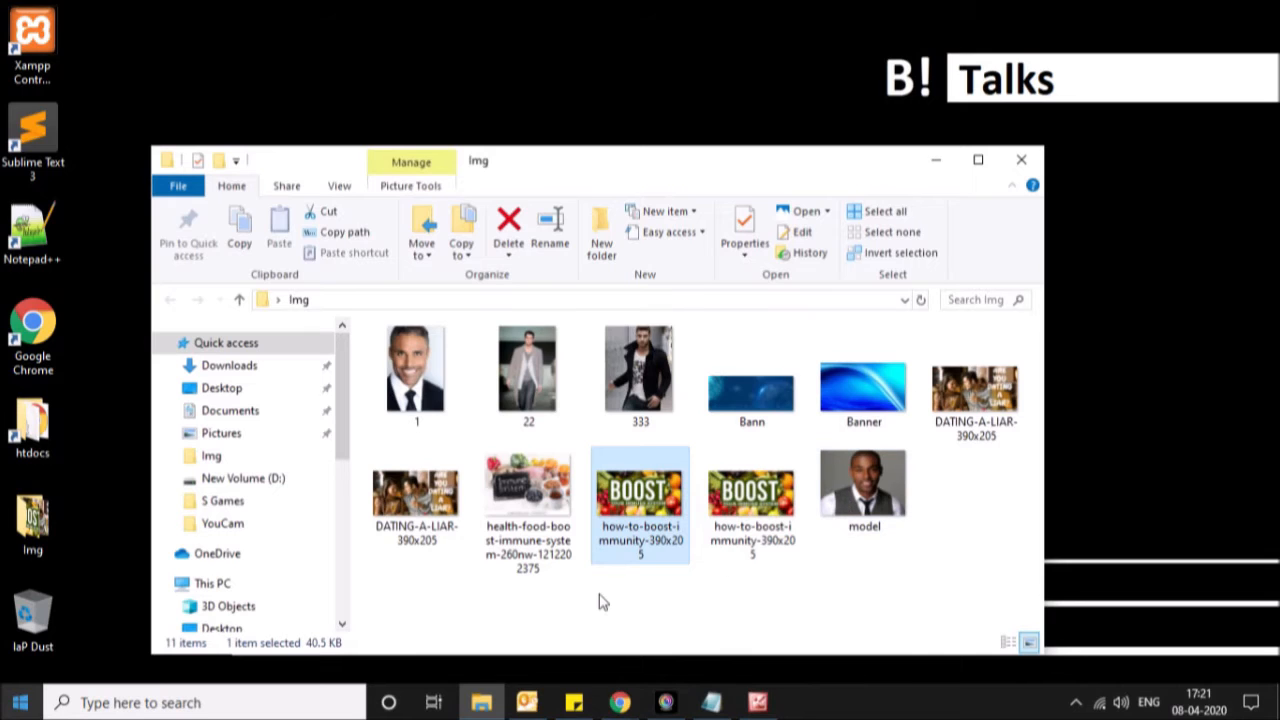
# Step: Switch to the getbenefitsof.com window in Chrome and open the site's WordPress dashboard
pyautogui.click(620, 702)
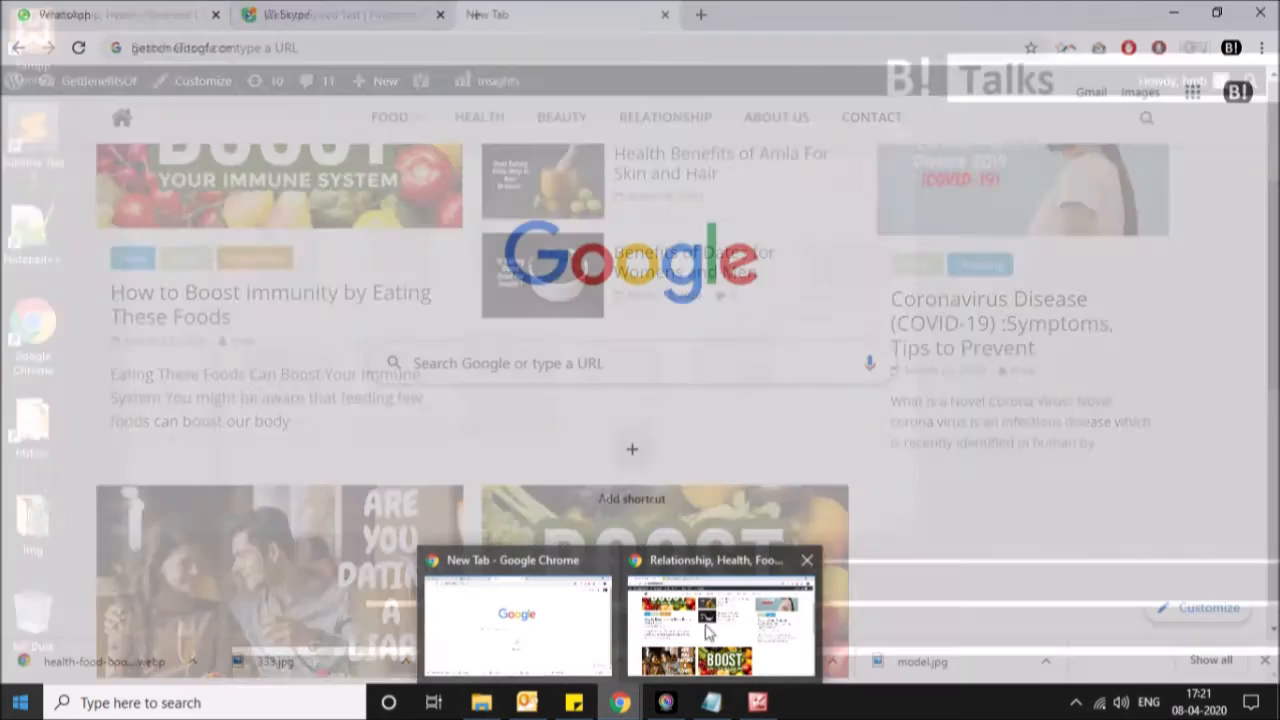
pyautogui.click(717, 632)
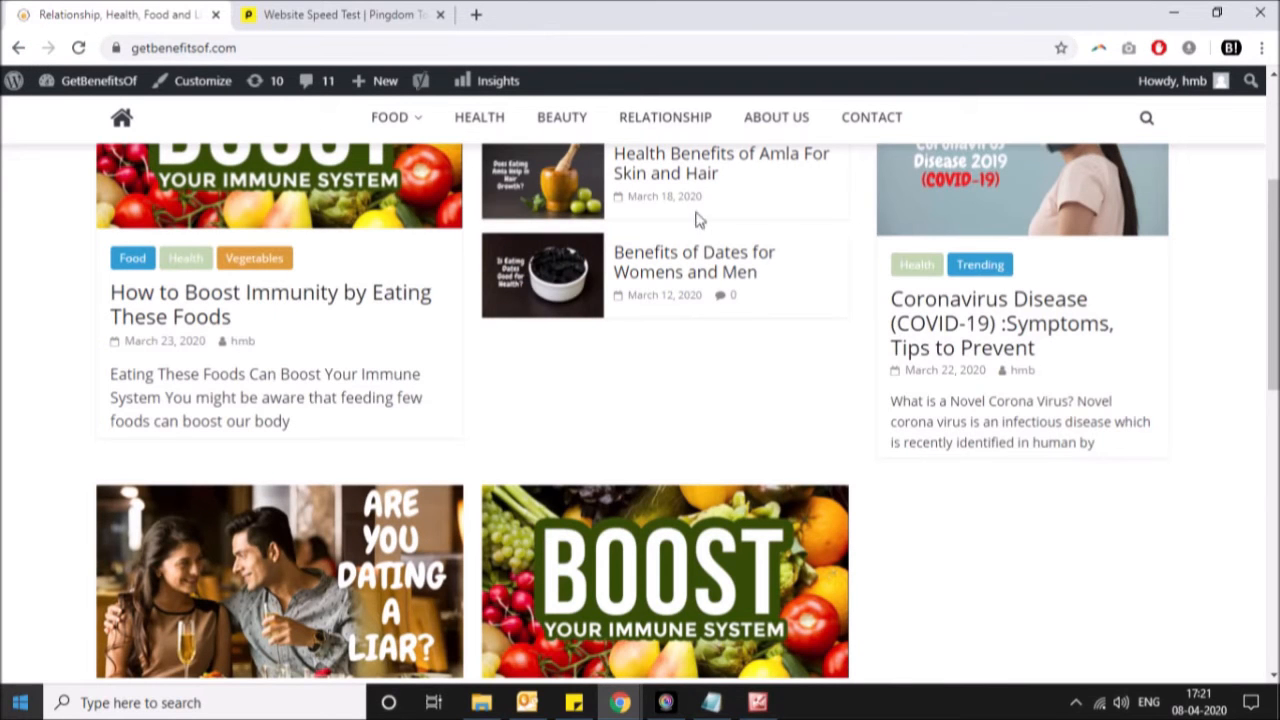
pyautogui.scroll(3, 694, 217)
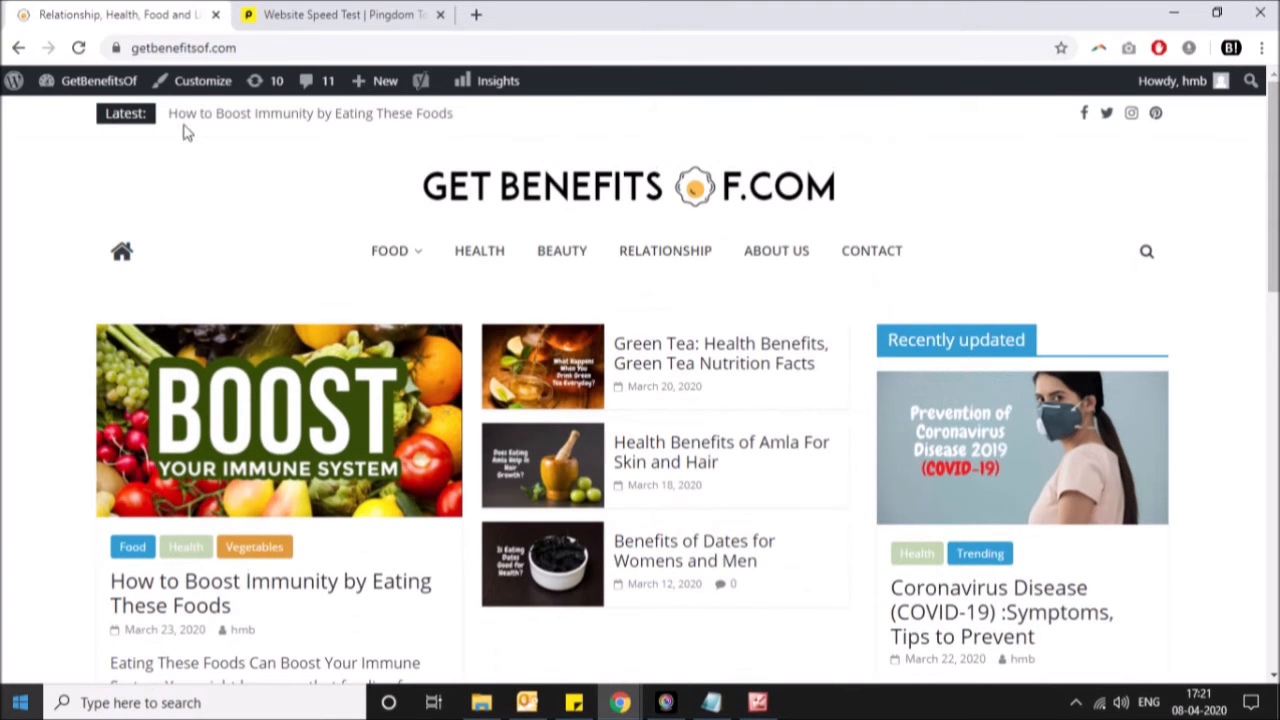
pyautogui.moveTo(72, 88)
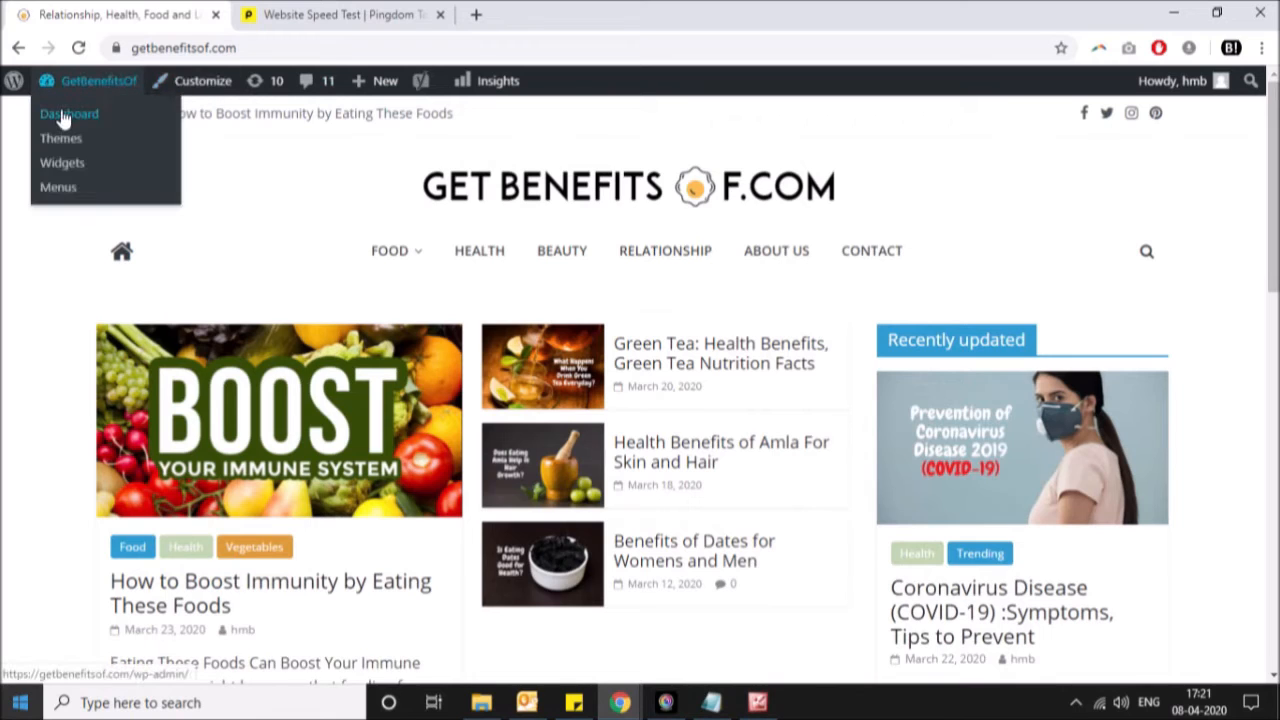
pyautogui.click(62, 116)
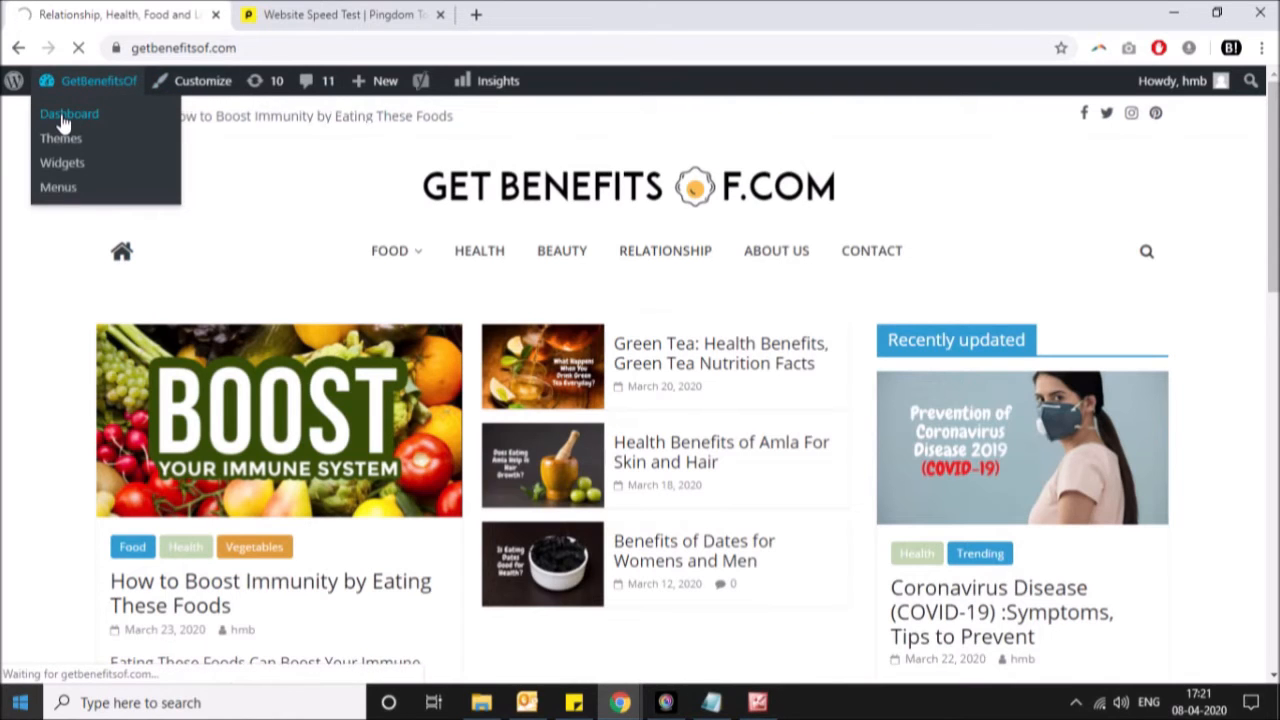
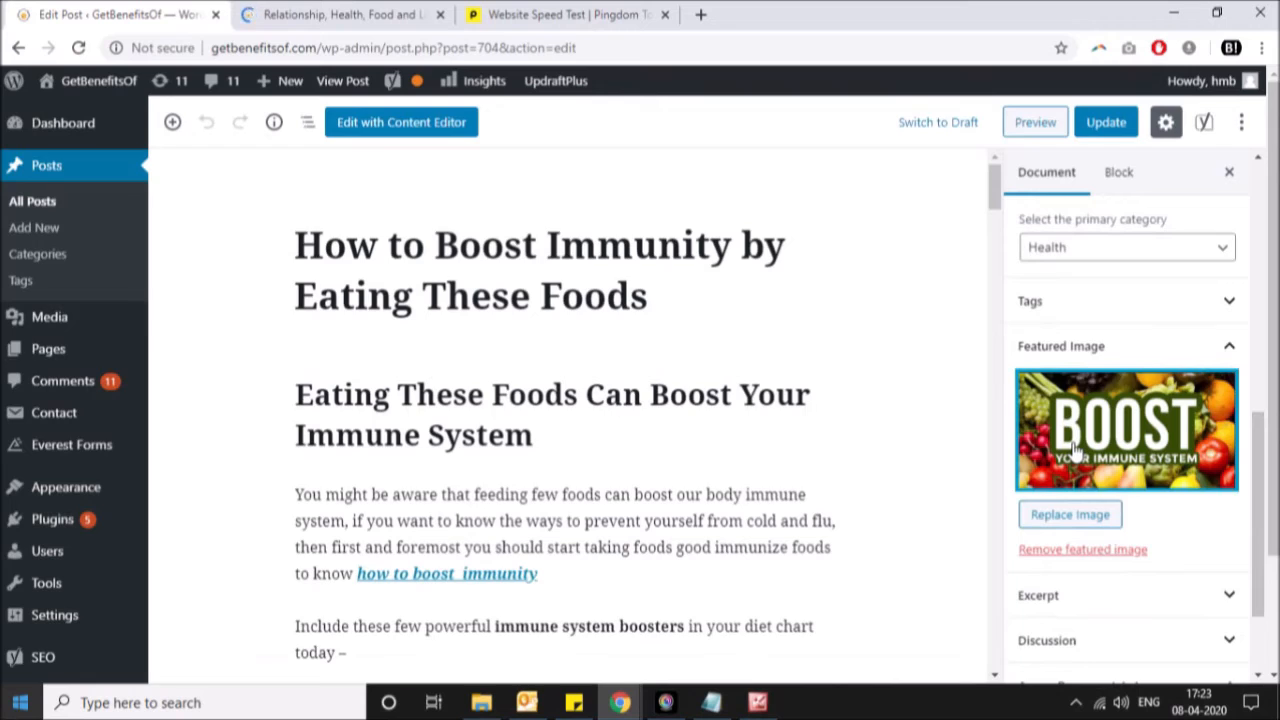
# Step: Start a file upload to replace the featured image of the How to Boost Immunity post and browse to the Desktop's Img folder
pyautogui.click(1075, 452)
pyautogui.click(641, 401)
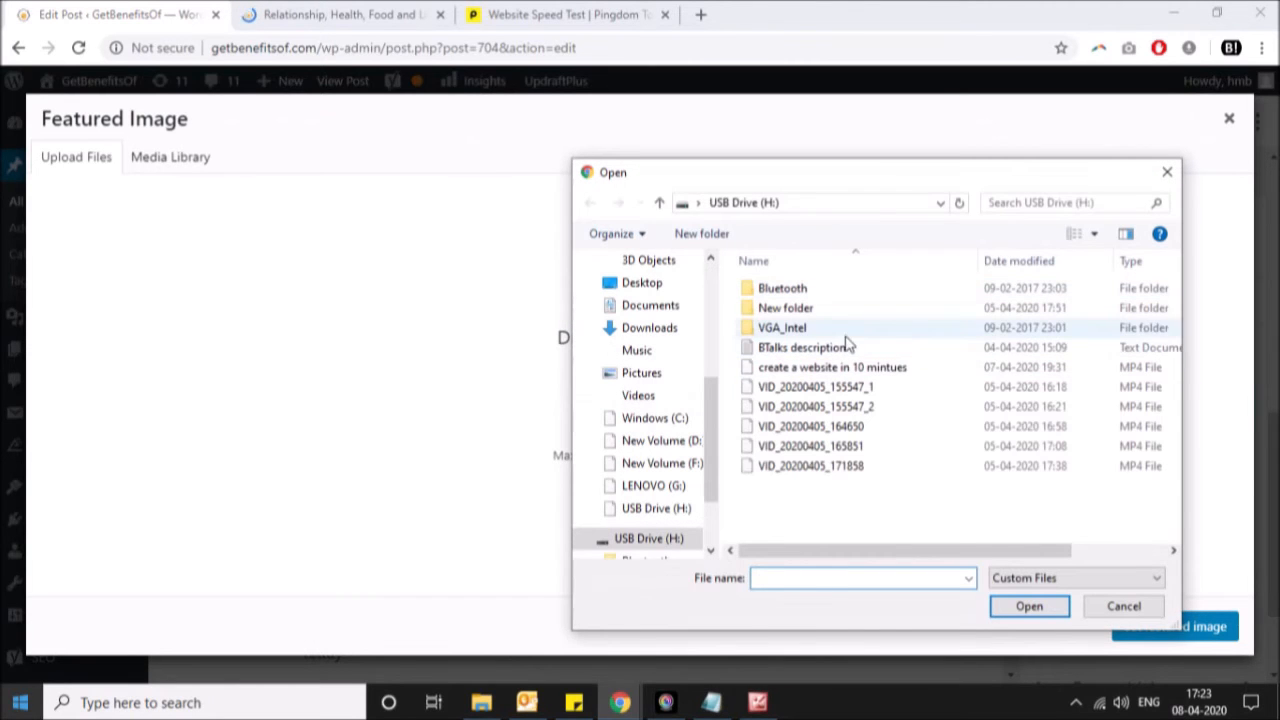
pyautogui.moveTo(712, 500); pyautogui.dragTo(722, 530)
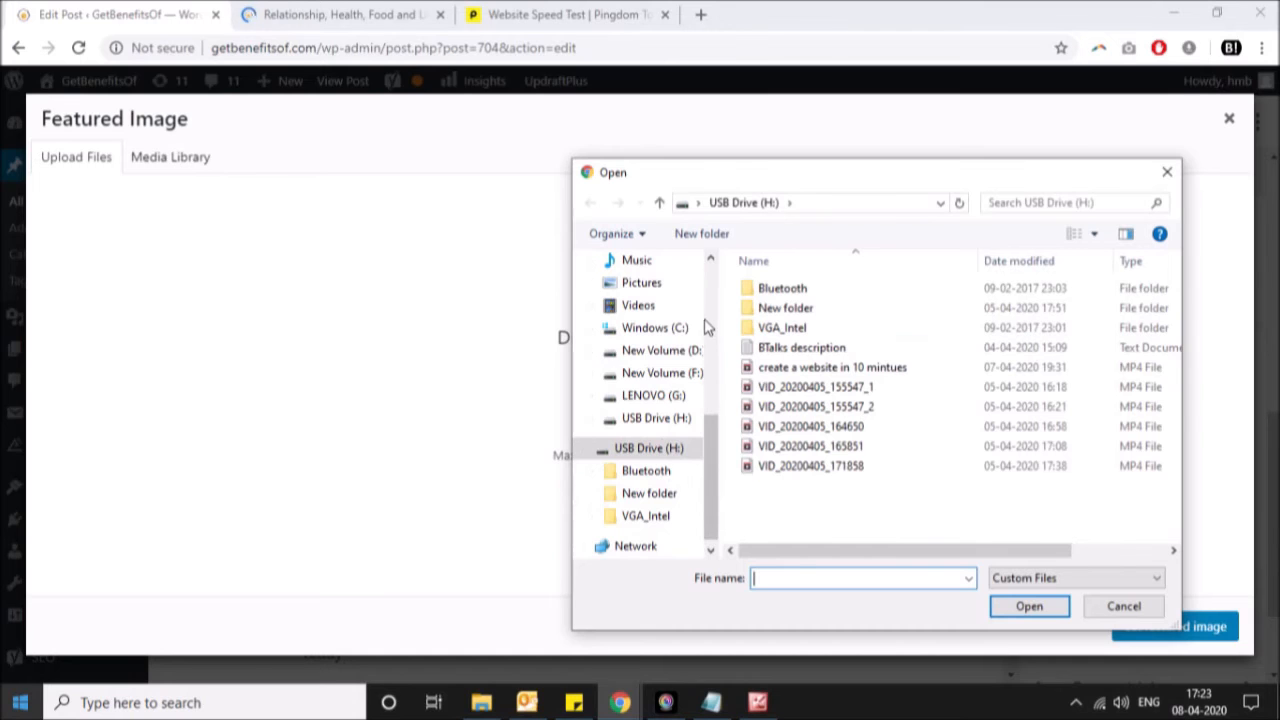
pyautogui.scroll(5, 713, 433)
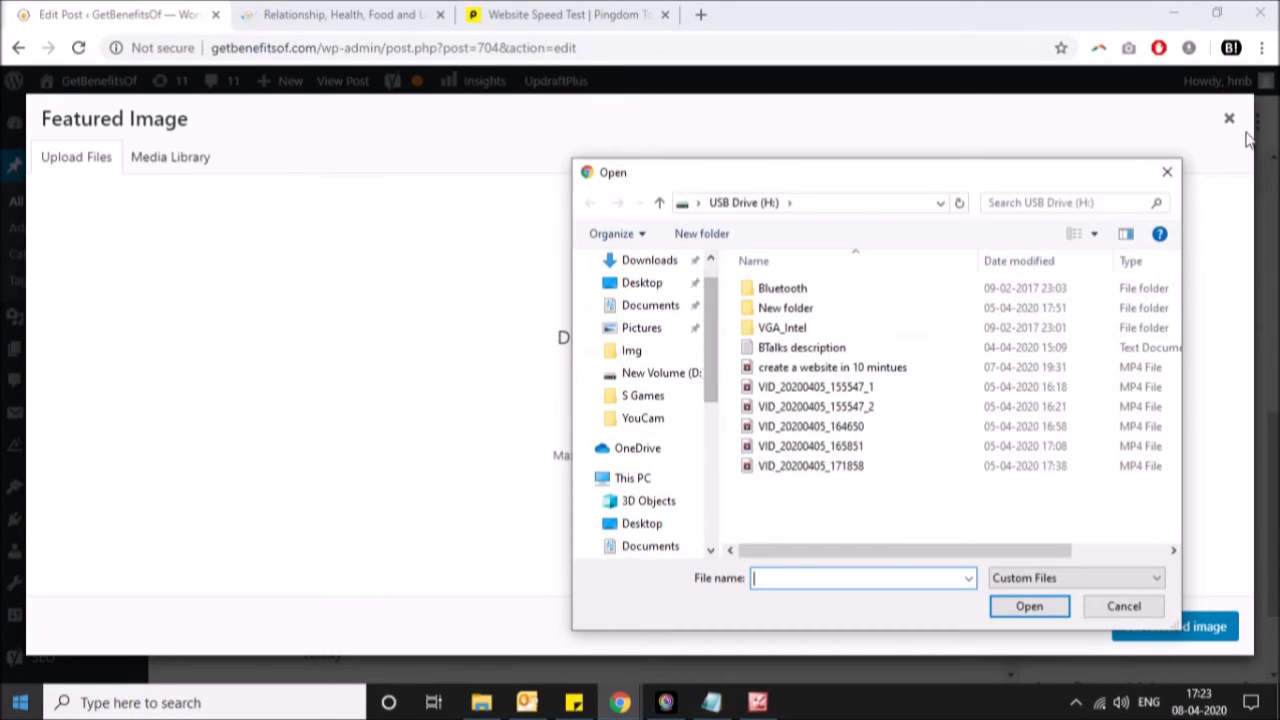
pyautogui.click(650, 285)
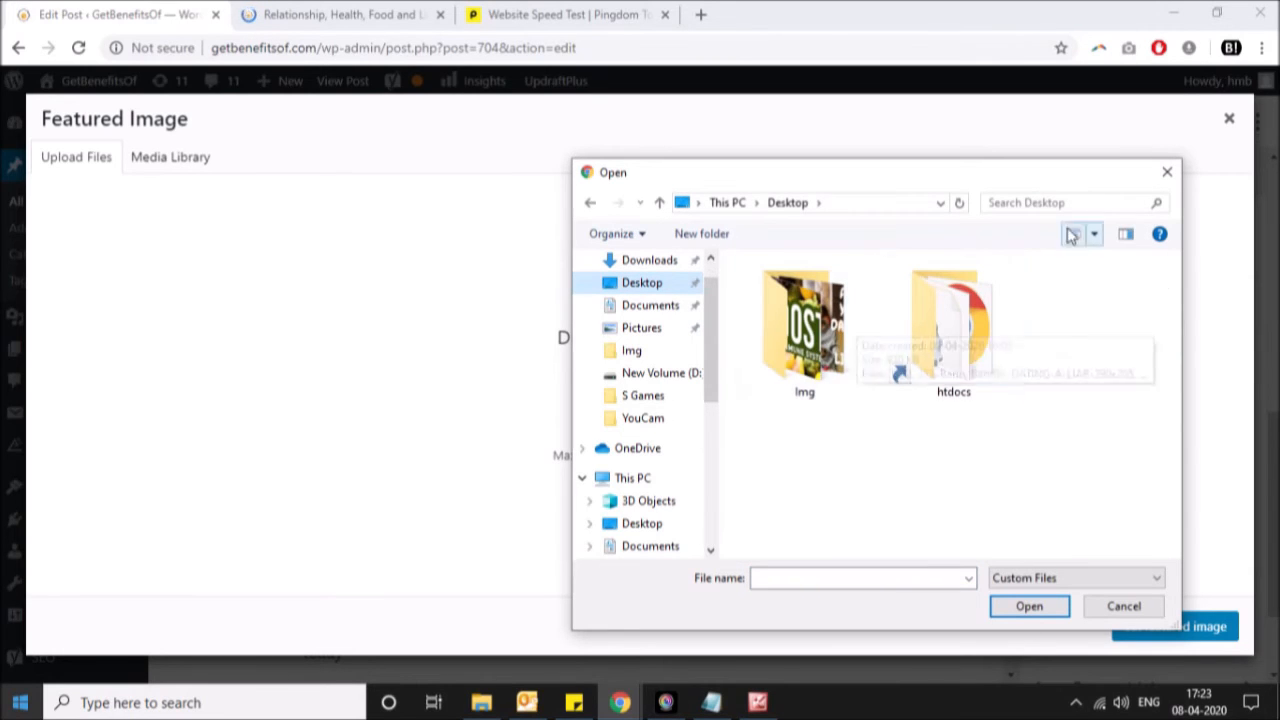
pyautogui.moveTo(1047, 182); pyautogui.dragTo(714, 139)
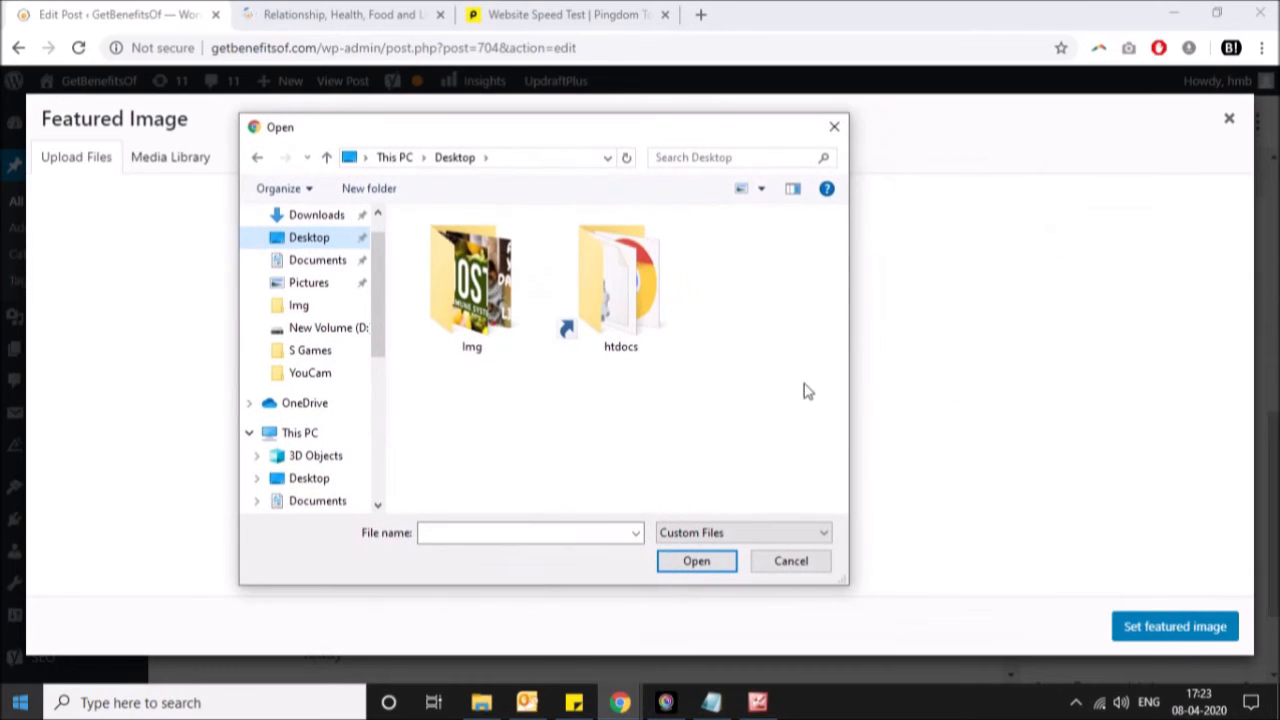
pyautogui.click(646, 323)
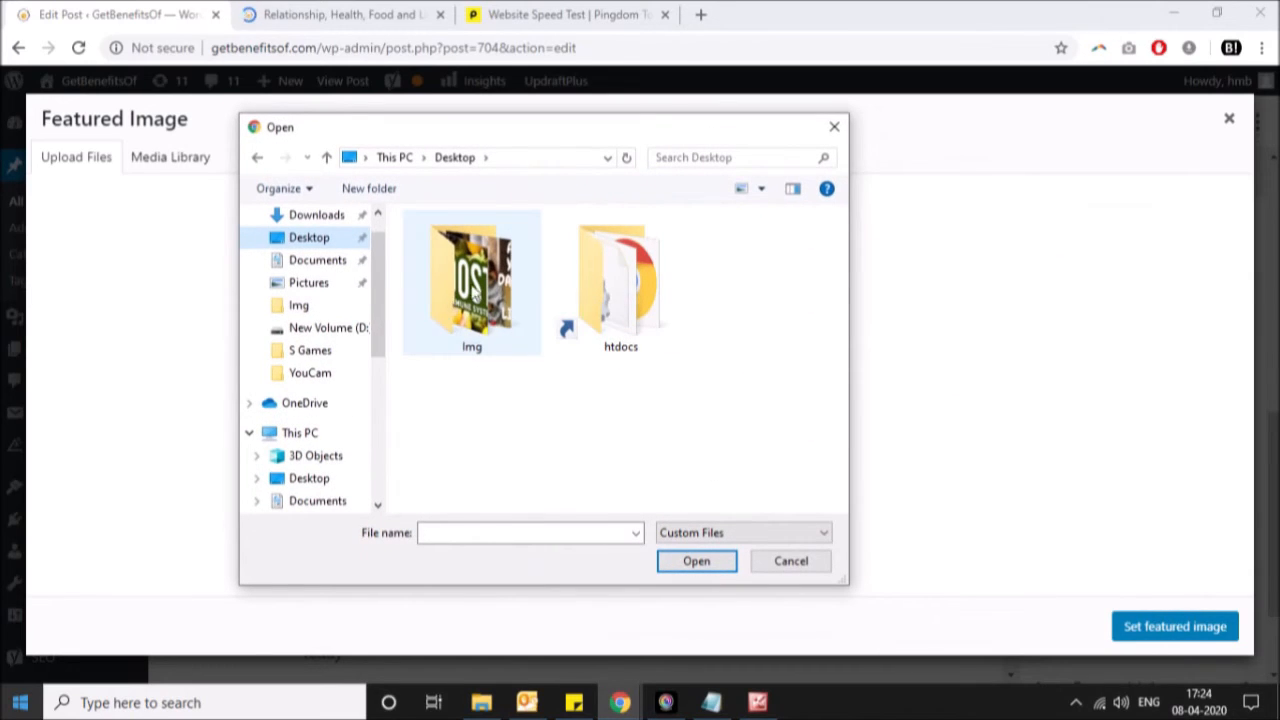
pyautogui.click(462, 287)
pyautogui.doubleClick(462, 287)
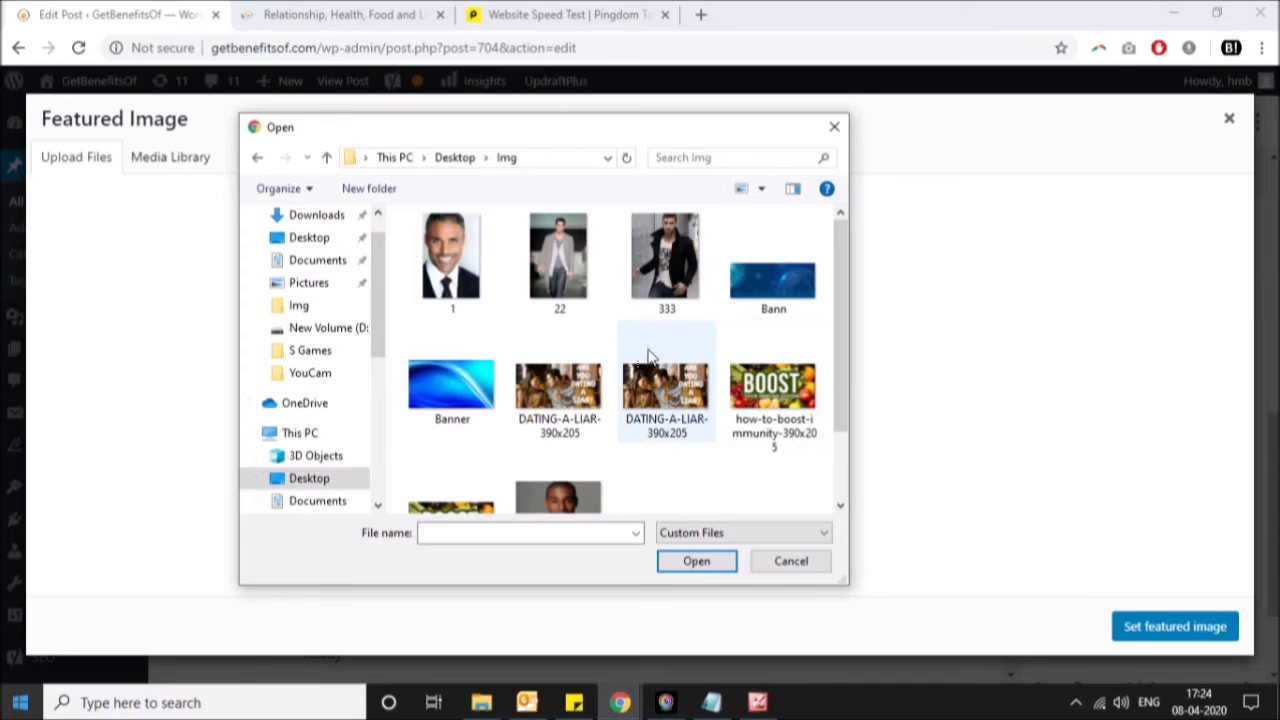
# Step: Upload the JPG version of how-to-boost-immunity-390x205 as the post's featured image and update the post
pyautogui.click(714, 385)
pyautogui.click(773, 392)
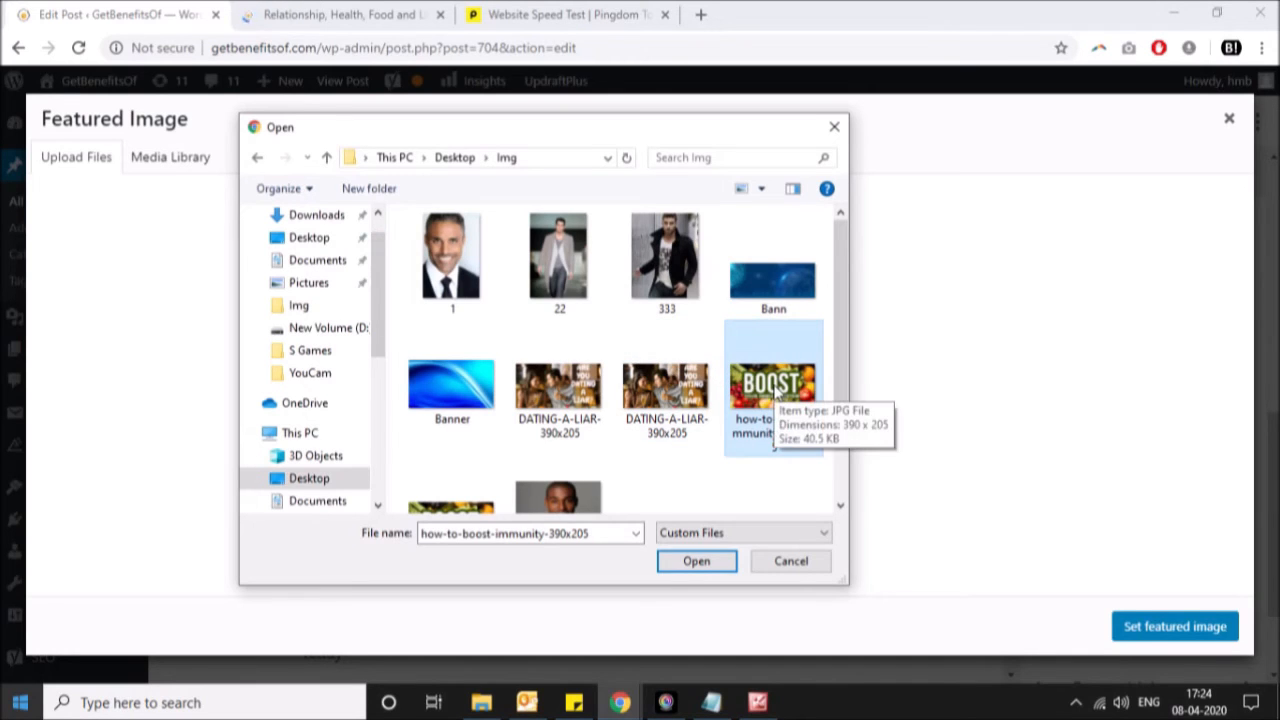
pyautogui.doubleClick(773, 392)
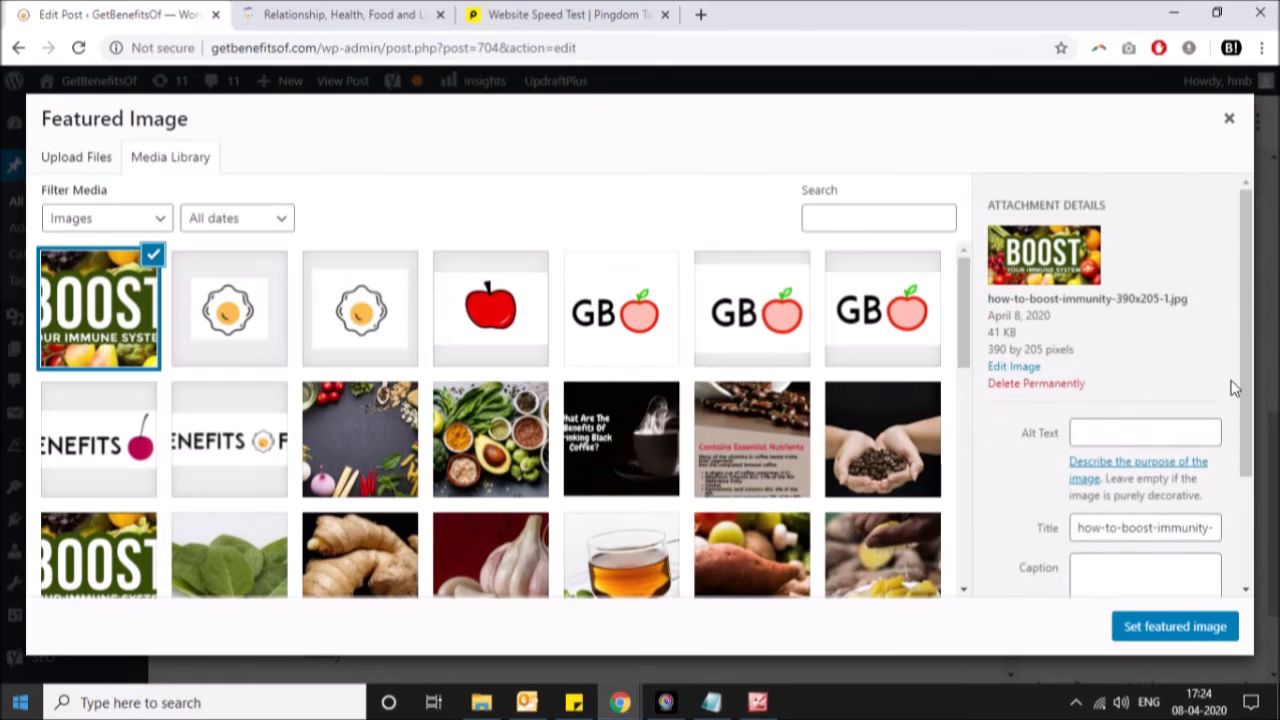
pyautogui.click(1137, 627)
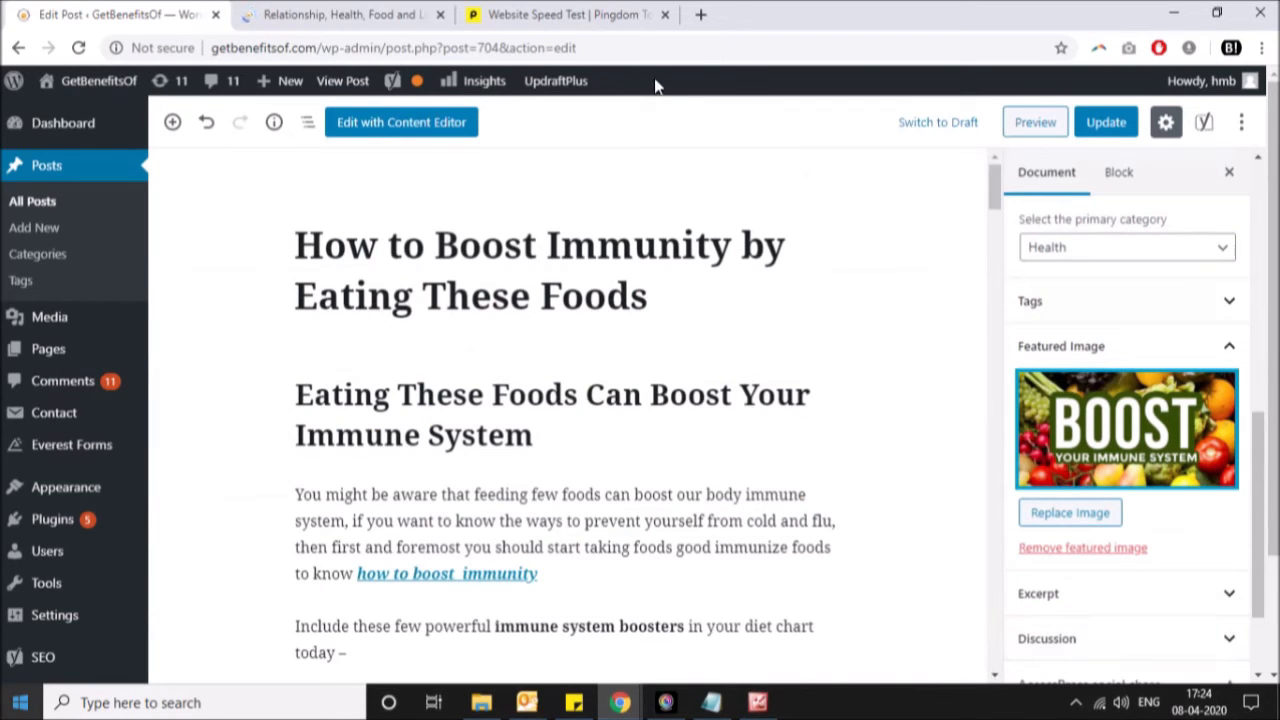
pyautogui.click(1106, 122)
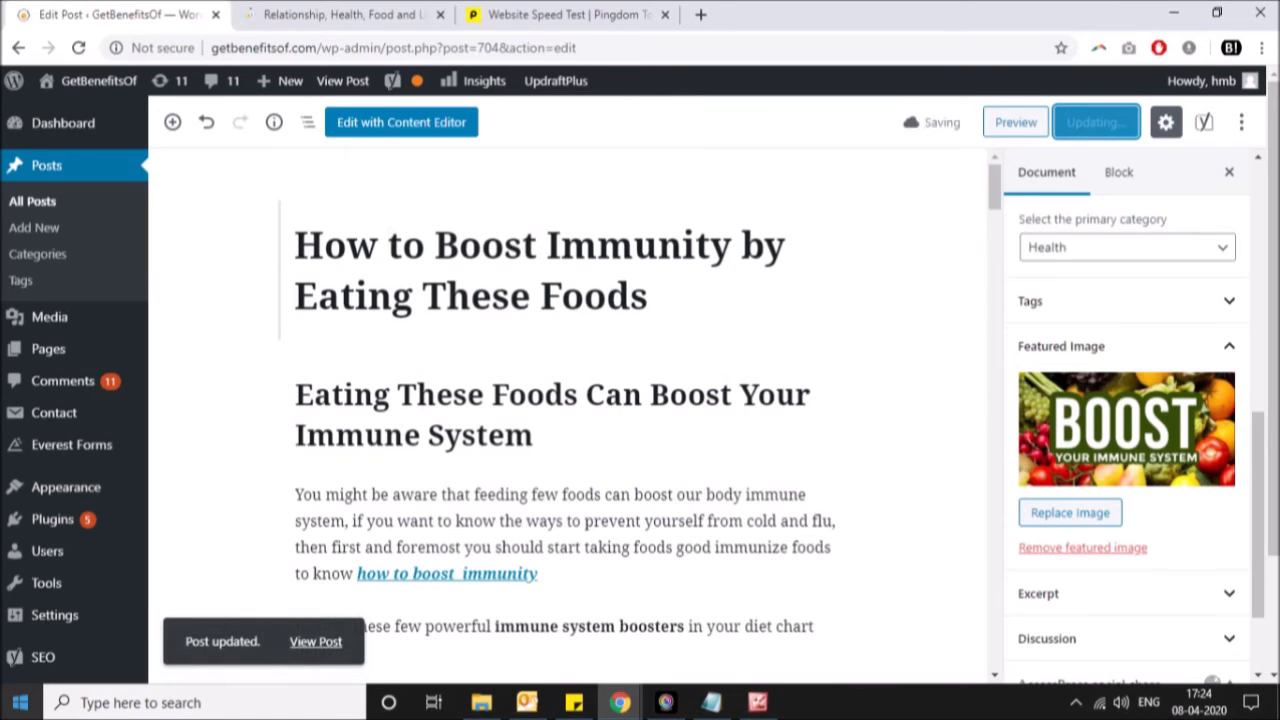
# Step: Return to the list of all posts and open "Dating Advice and How to Deal with Dating a Liar" for editing
pyautogui.moveTo(75, 333)
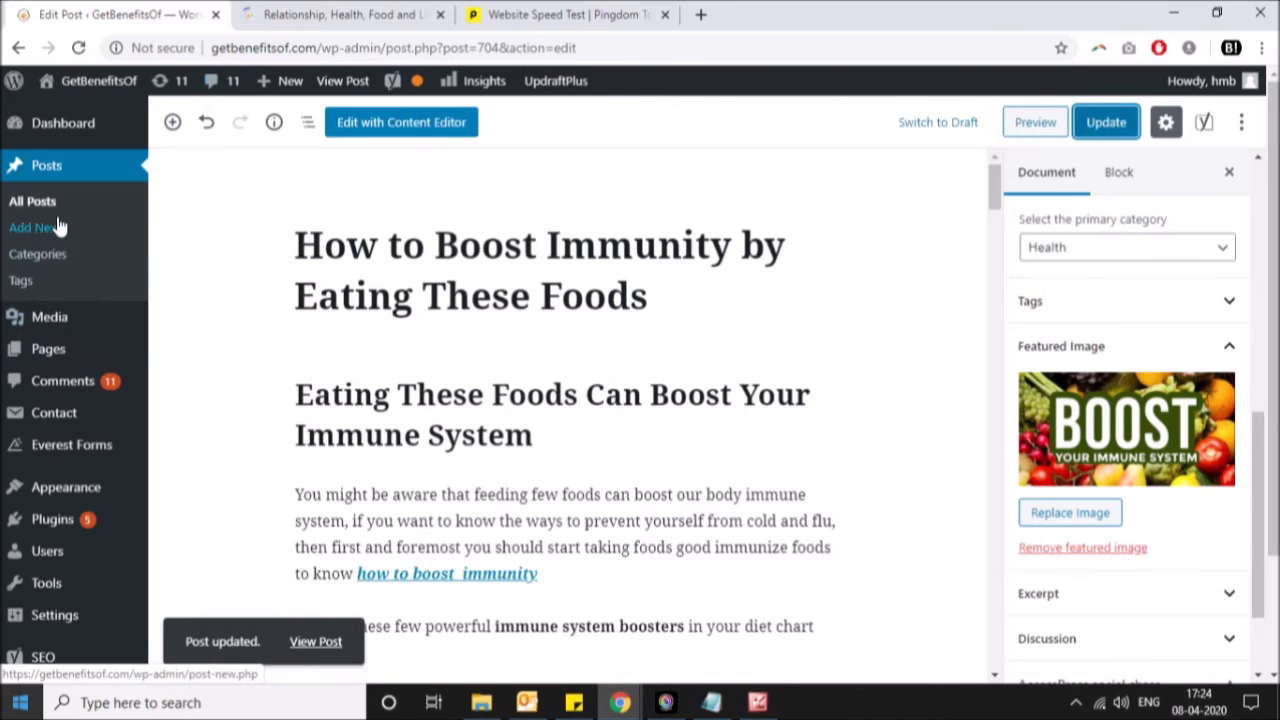
pyautogui.click(28, 202)
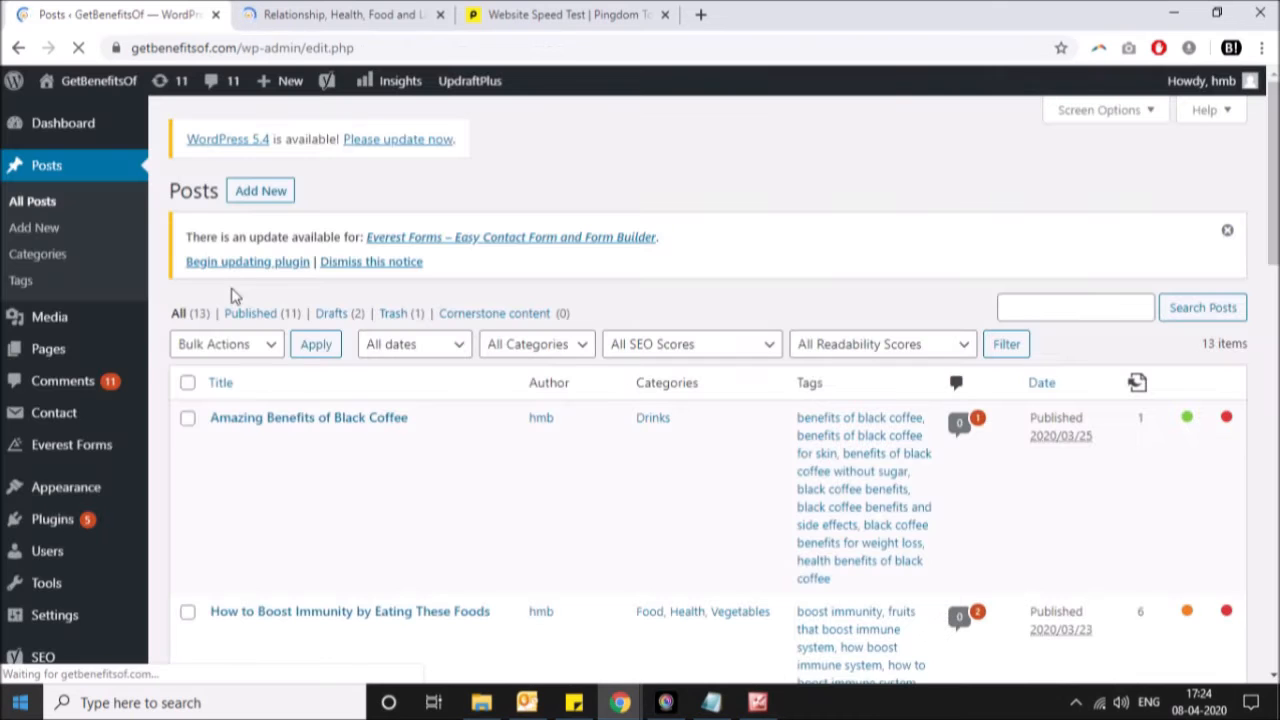
pyautogui.click(350, 12)
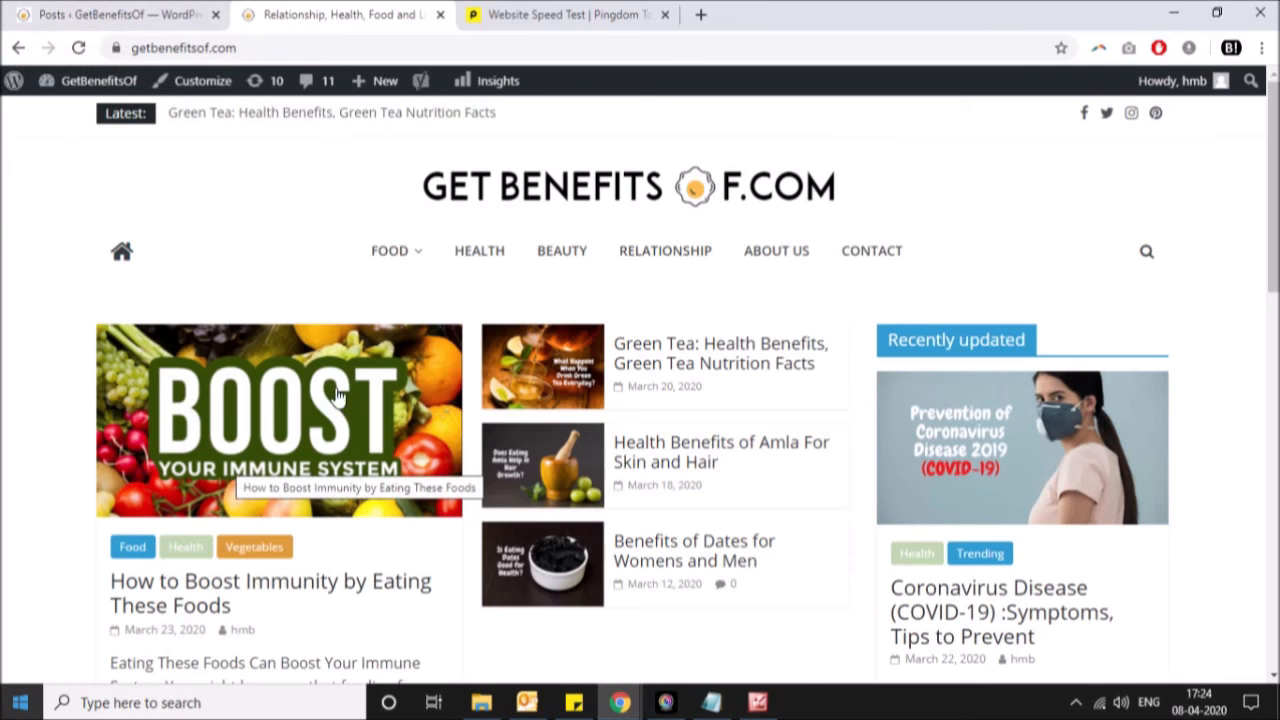
pyautogui.click(118, 14)
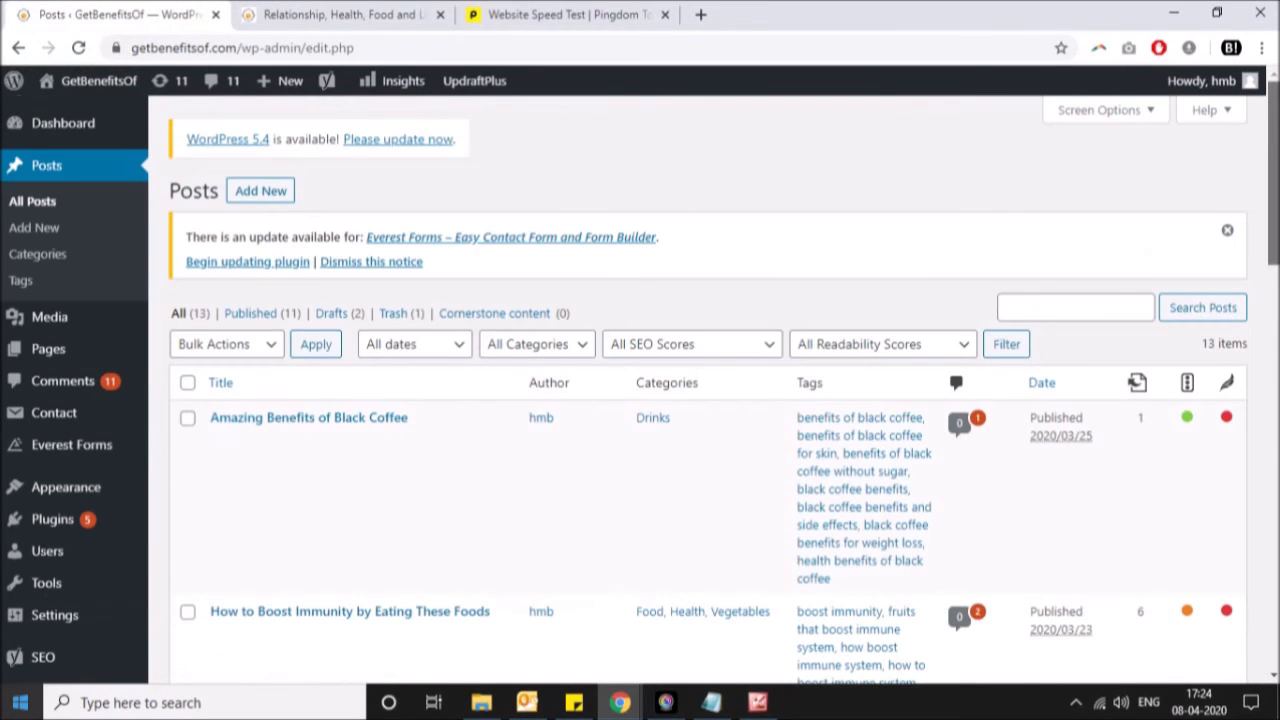
pyautogui.scroll(-5, 591, 517)
pyautogui.moveTo(1265, 397); pyautogui.dragTo(1262, 525)
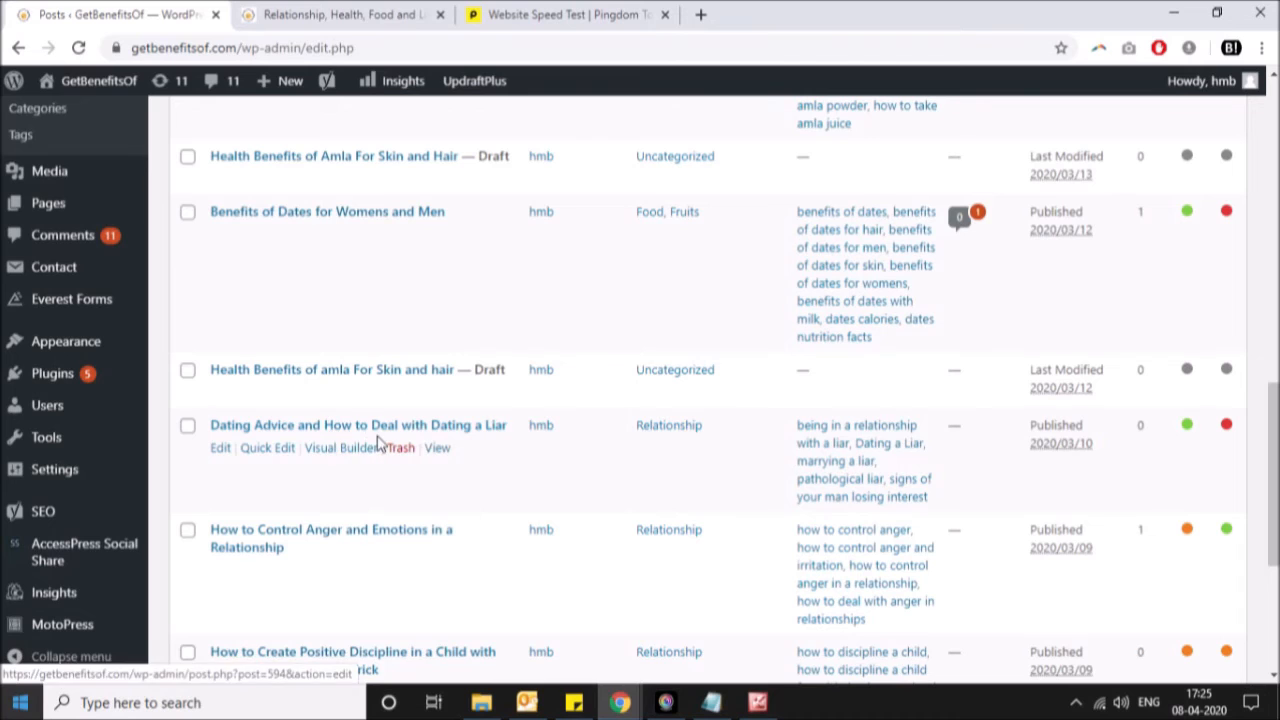
pyautogui.click(447, 428)
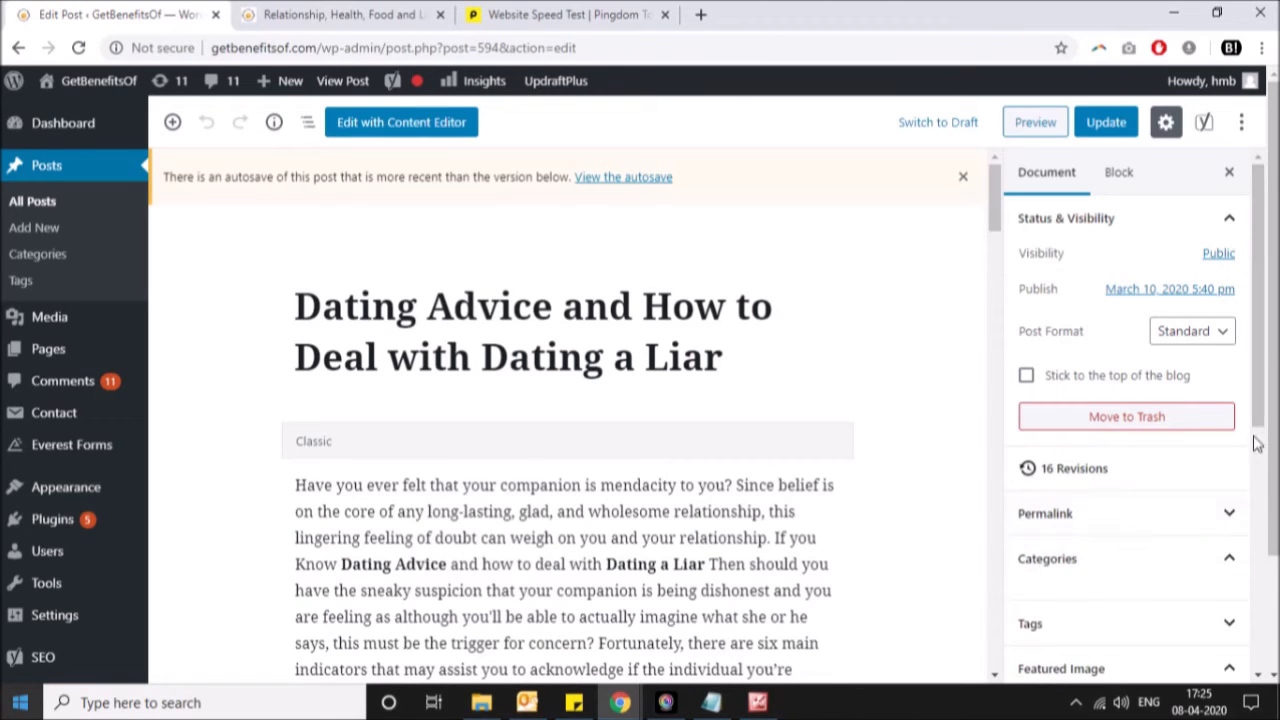
# Step: Replace the post's featured image with an uploaded copy of the JPG DATING-A-LIAR-390x205 from the Img folder and update the post
pyautogui.moveTo(1257, 444); pyautogui.dragTo(1263, 522)
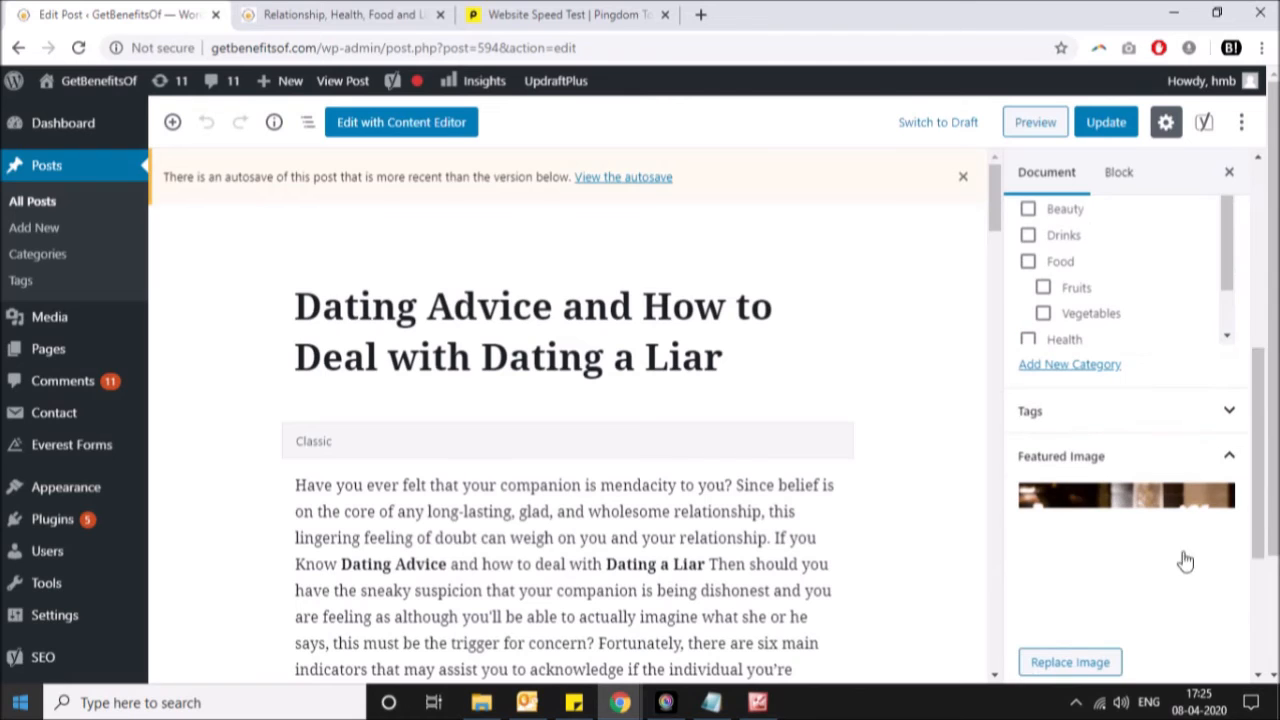
pyautogui.click(1068, 664)
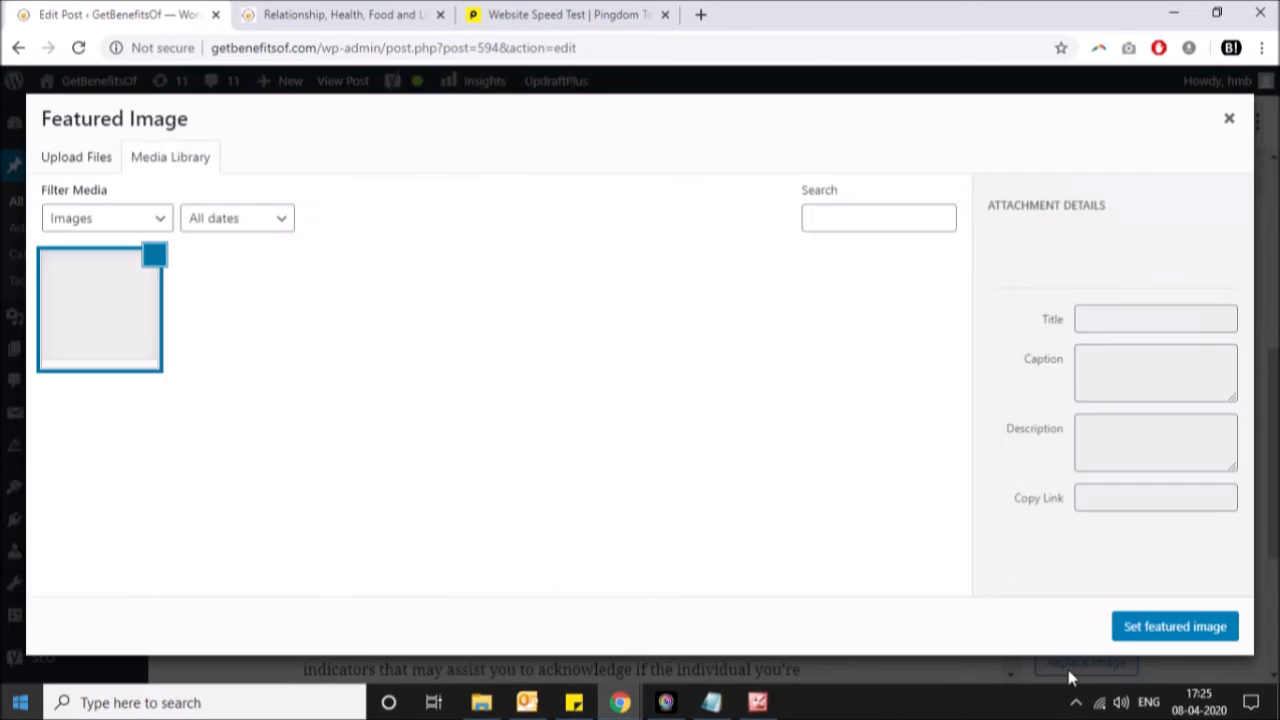
pyautogui.click(84, 160)
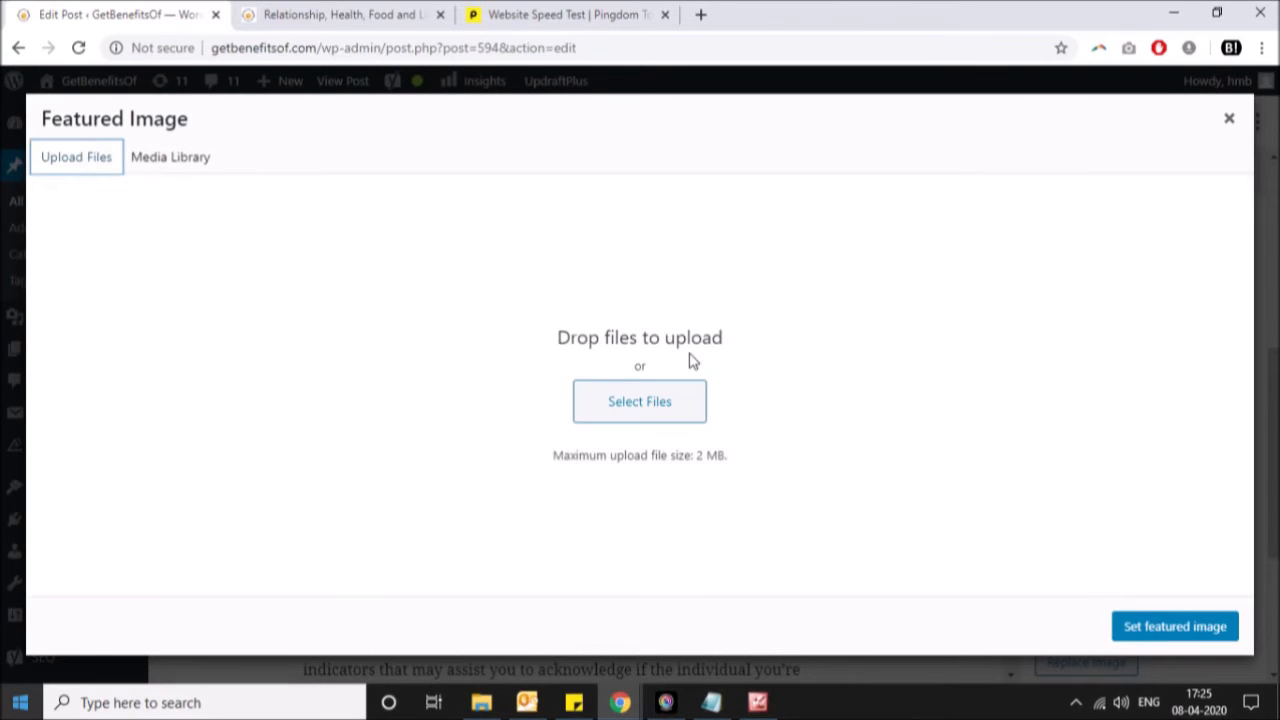
pyautogui.click(655, 400)
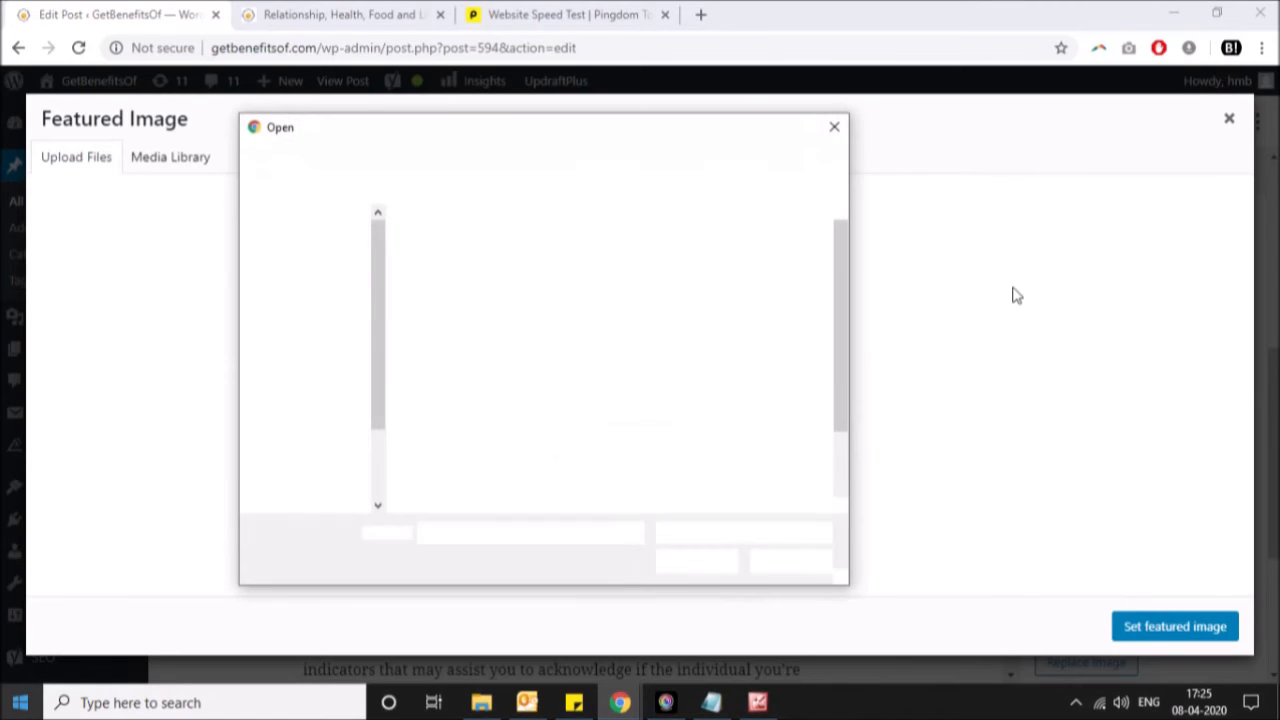
pyautogui.click(713, 388)
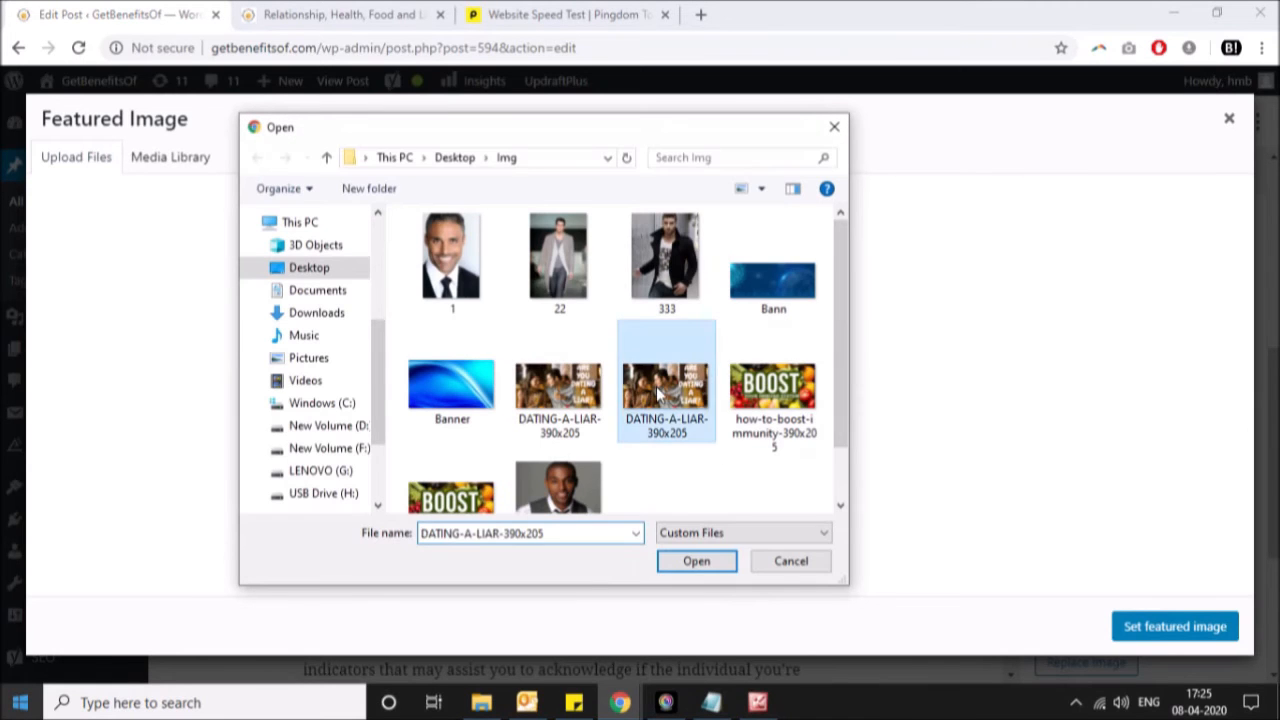
pyautogui.click(578, 388)
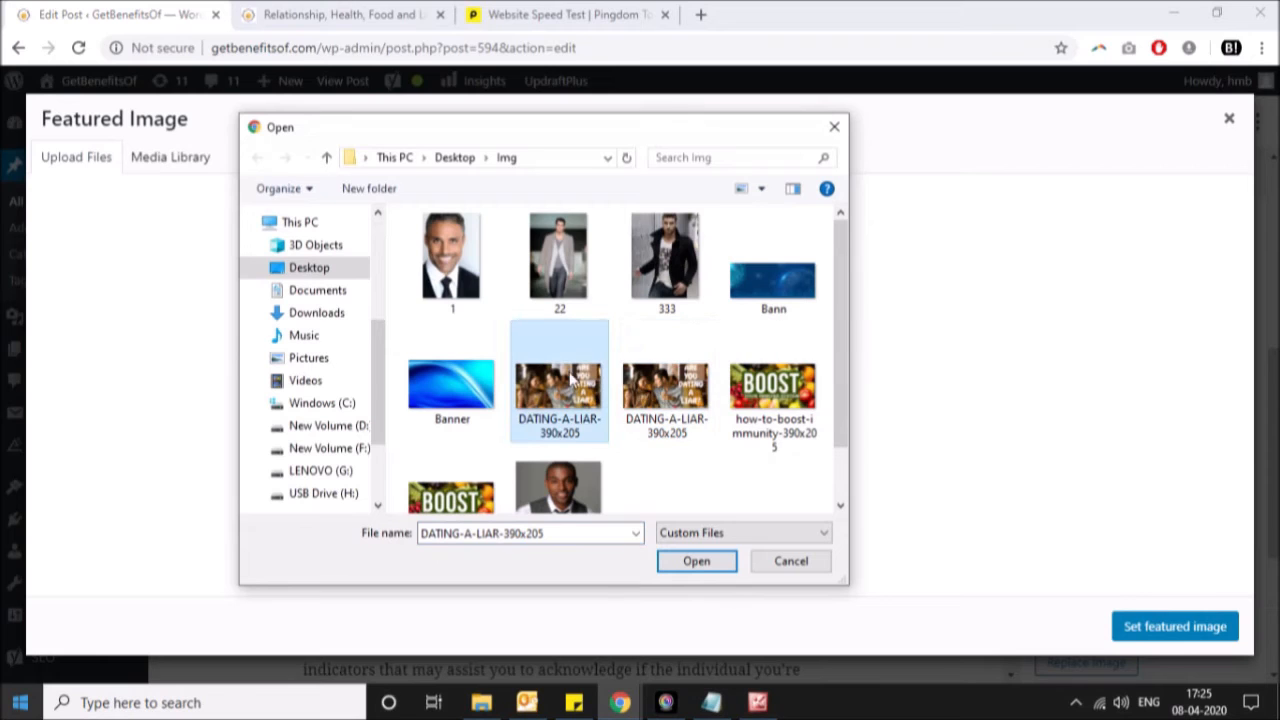
pyautogui.doubleClick(550, 384)
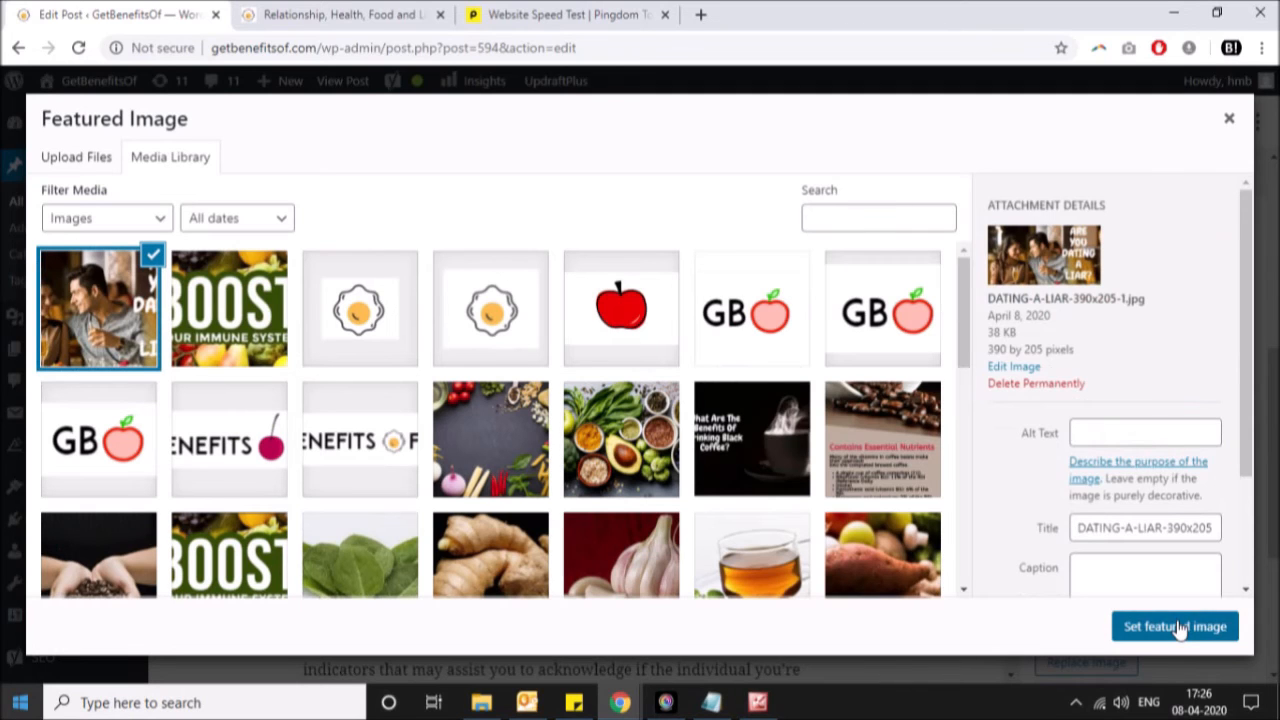
pyautogui.click(1175, 627)
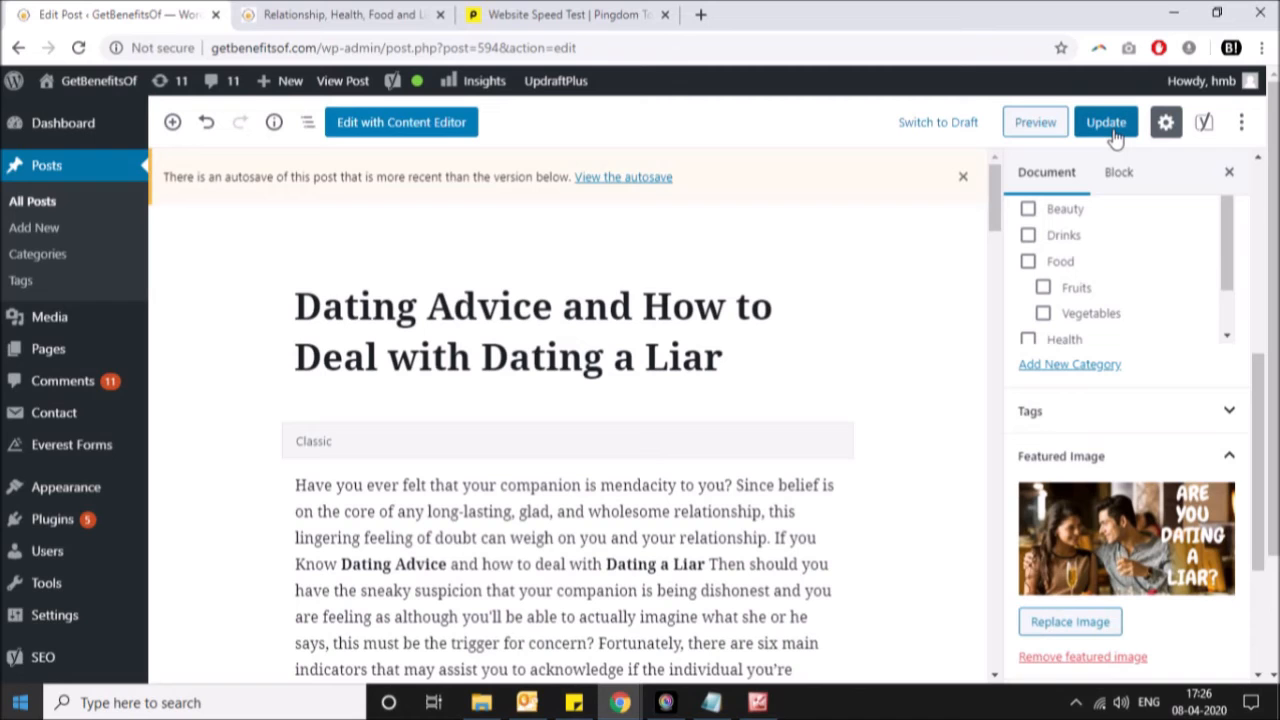
pyautogui.click(1115, 133)
# Step: Reload the getbenefitsof.com homepage and check the replaced images of the immunity and dating posts
pyautogui.click(358, 12)
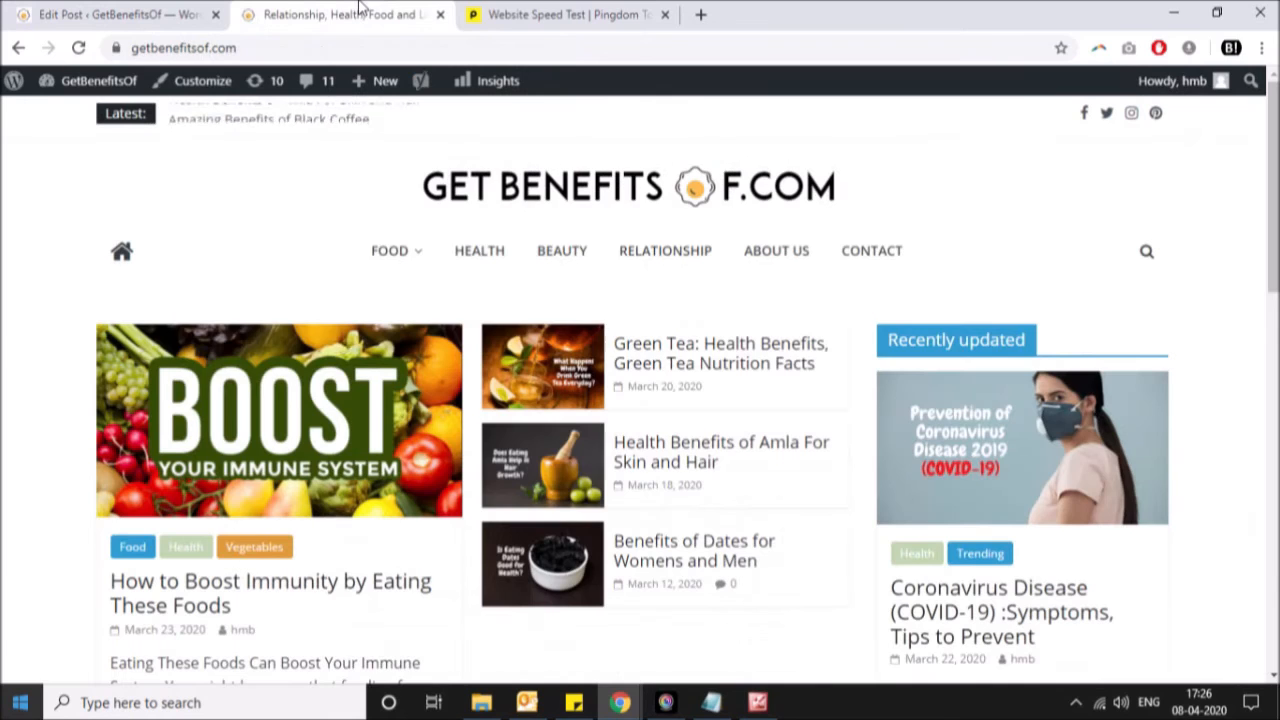
pyautogui.click(78, 47)
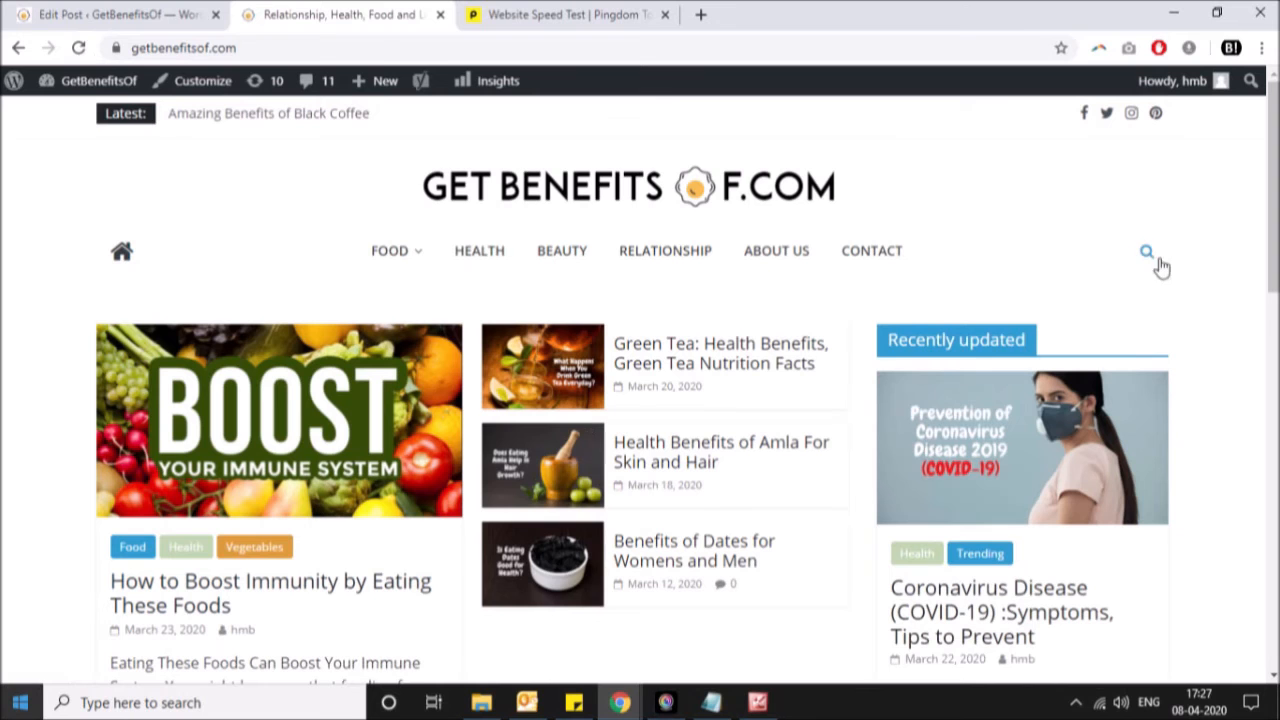
pyautogui.scroll(-2, 320, 180)
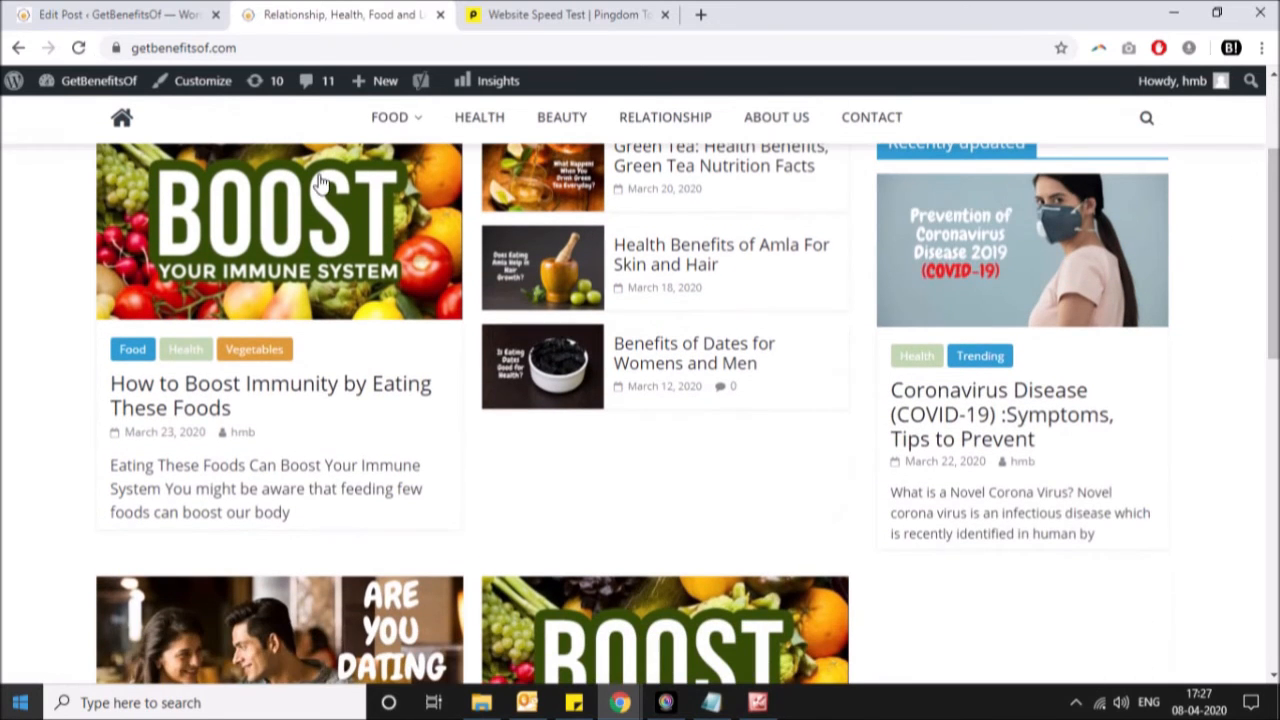
pyautogui.scroll(-3, 320, 180)
pyautogui.scroll(2, 320, 180)
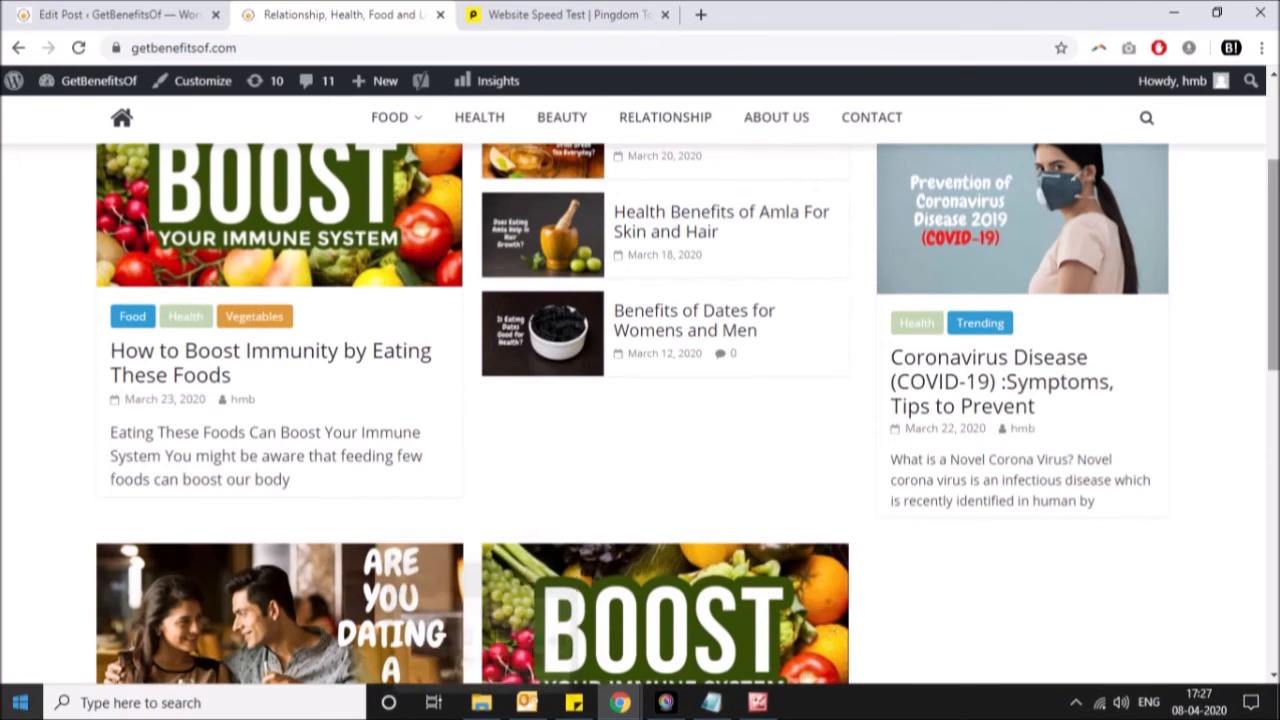
pyautogui.scroll(-2, 245, 565)
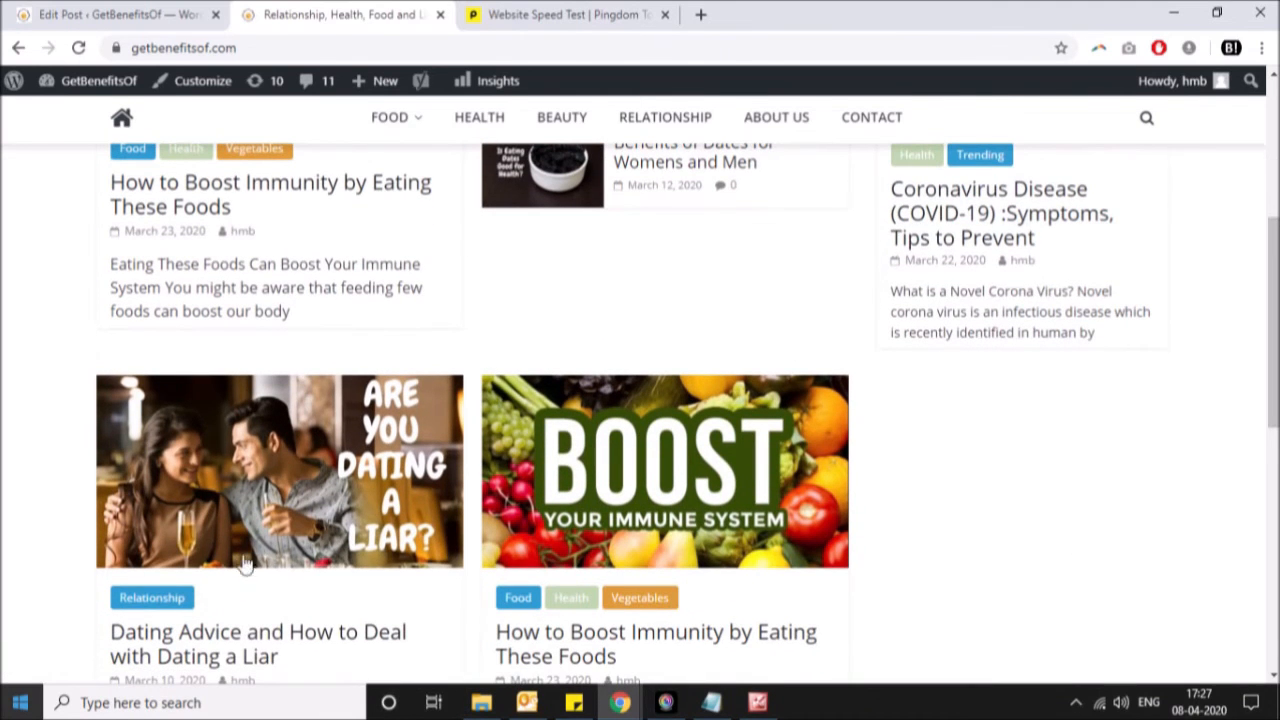
# Step: Switch to the Notepad list, add the item "2. Updating cache" and start item 3
pyautogui.click(135, 14)
pyautogui.hotkey('alt', 'Tab')
pyautogui.write('2. ')
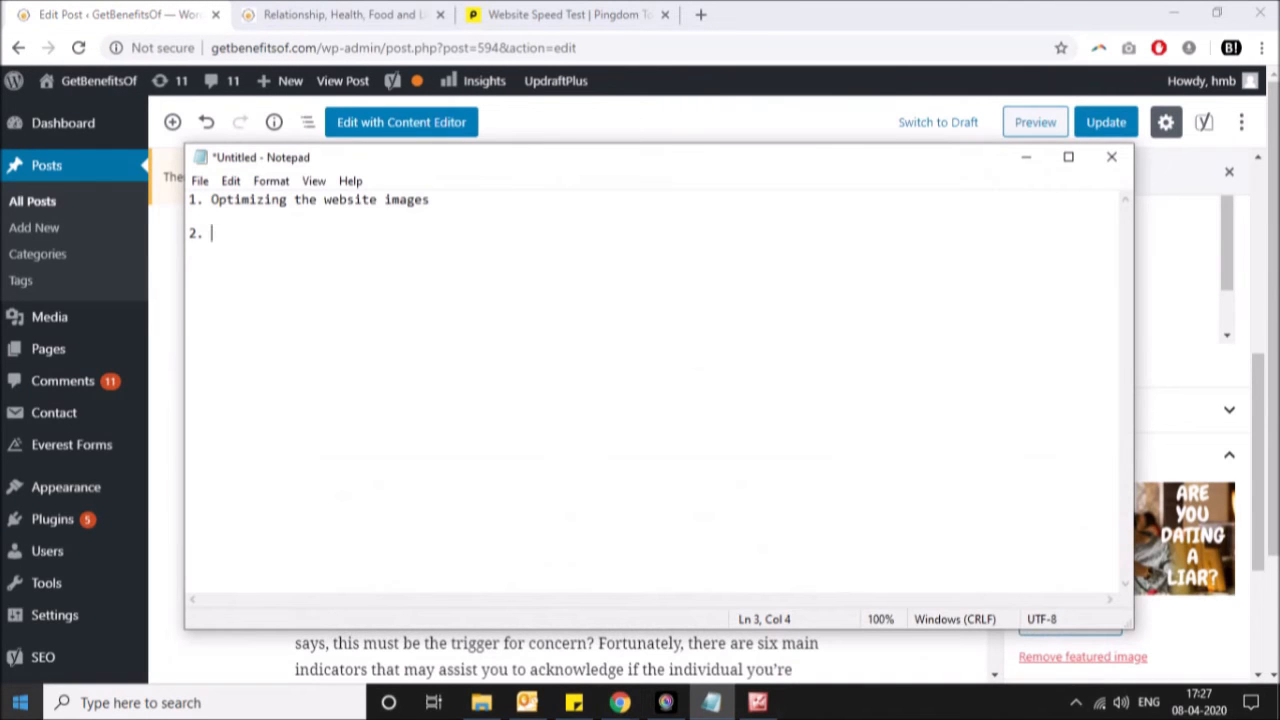
pyautogui.write('Update')
pyautogui.press('BackSpace')
pyautogui.press('BackSpace')
pyautogui.write('ing cache')
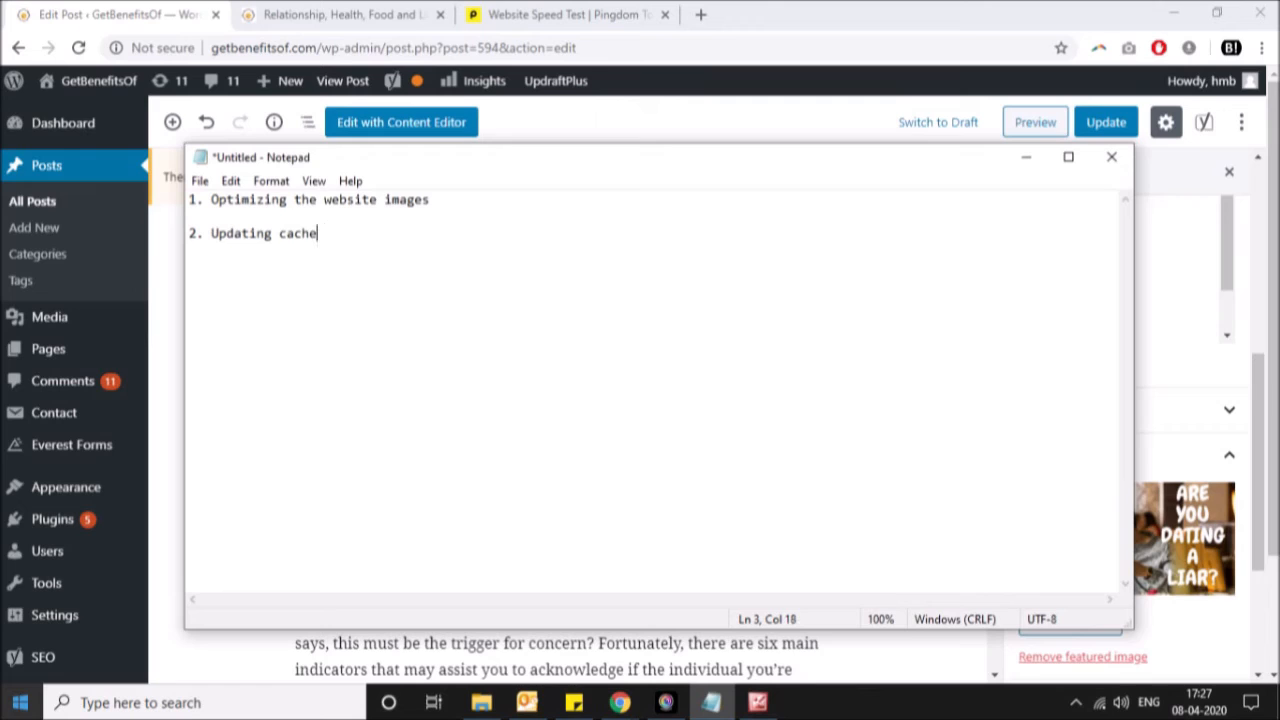
pyautogui.press('Return')
pyautogui.write('2.')
pyautogui.press('BackSpace')
pyautogui.write('3.')
# Step: Switch back to WordPress in Chrome and search the new plugins for "wp fastest cache"
pyautogui.hotkey('alt', 'Tab')
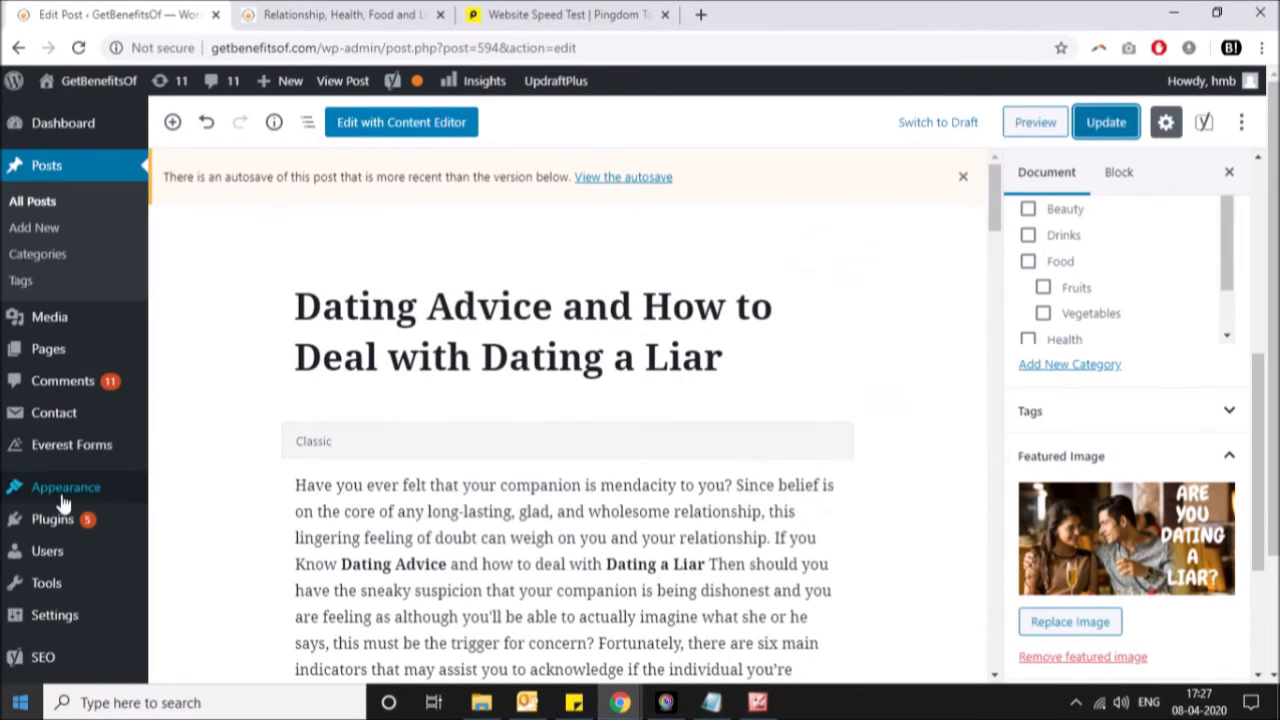
pyautogui.moveTo(53, 527)
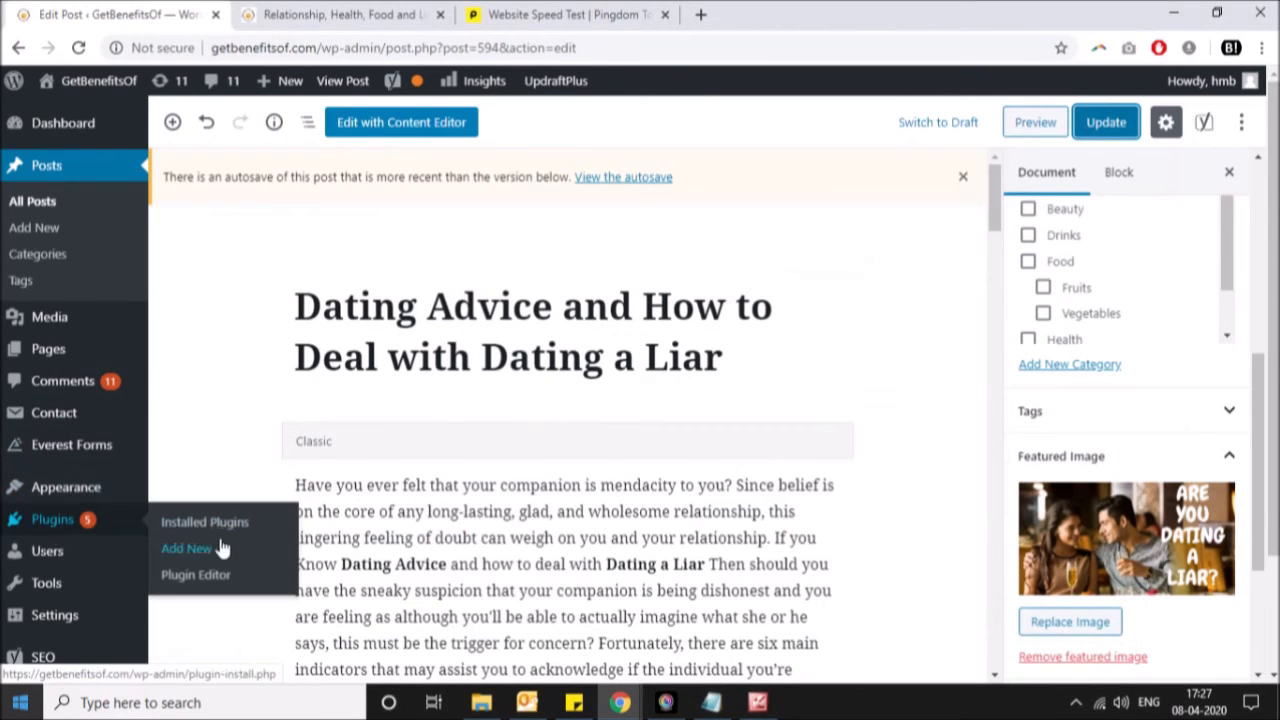
pyautogui.click(185, 552)
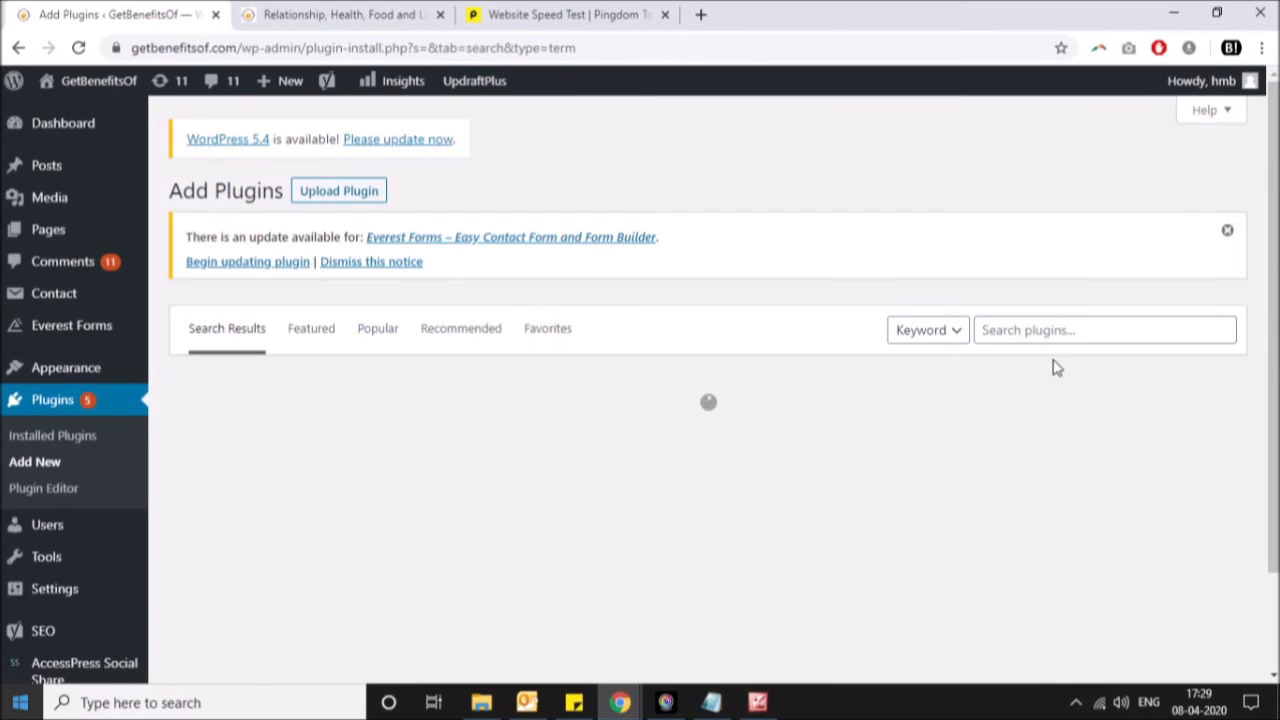
pyautogui.click(1031, 338)
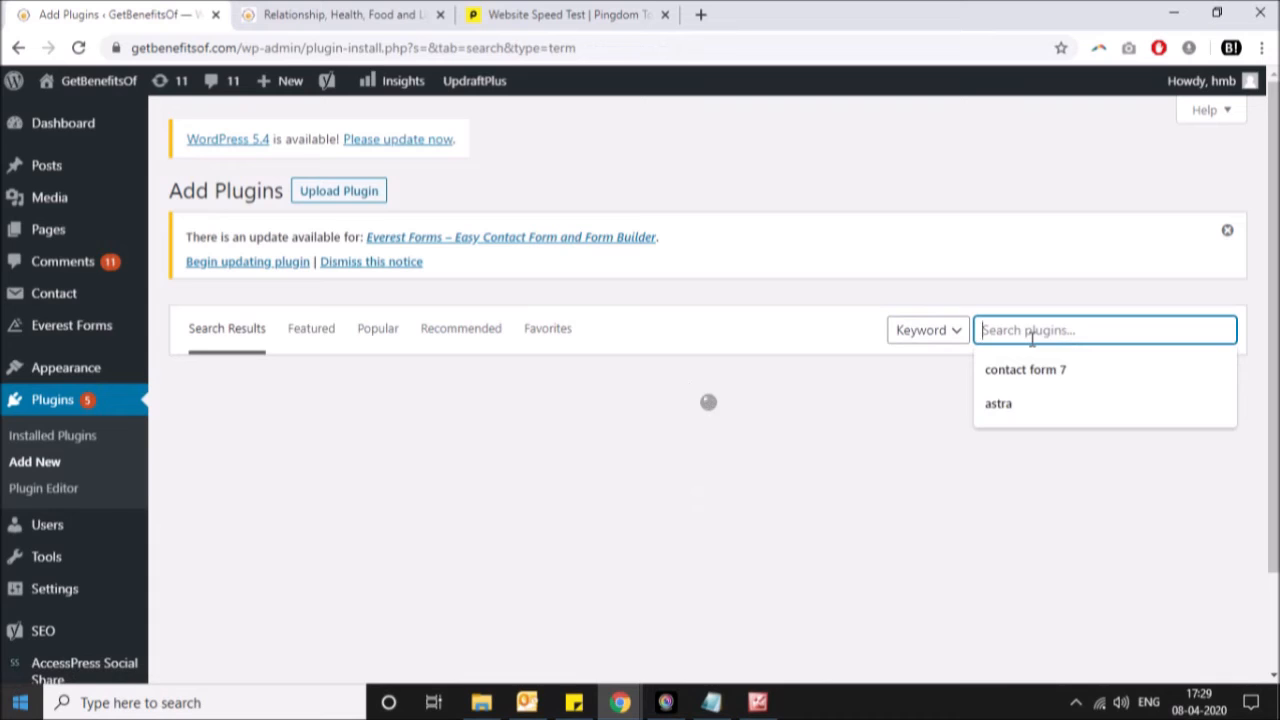
pyautogui.write('fast')
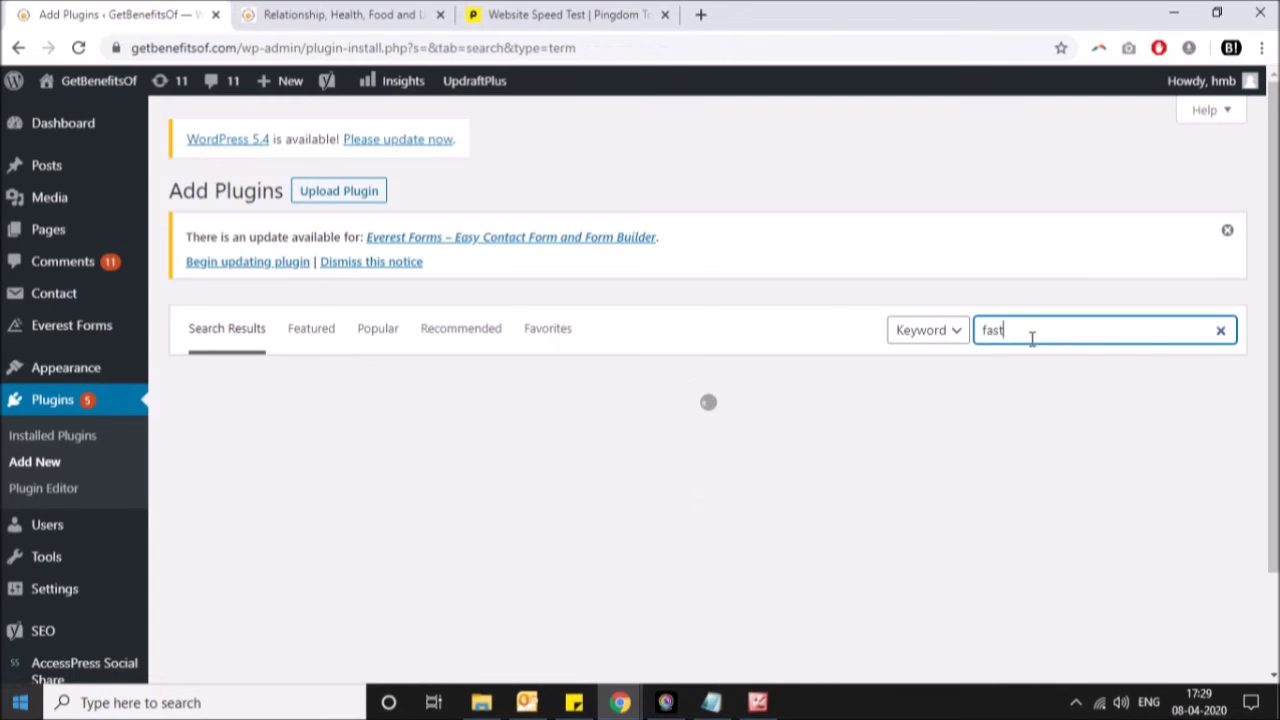
pyautogui.write('est')
pyautogui.press('BackSpace')
pyautogui.press('BackSpace')
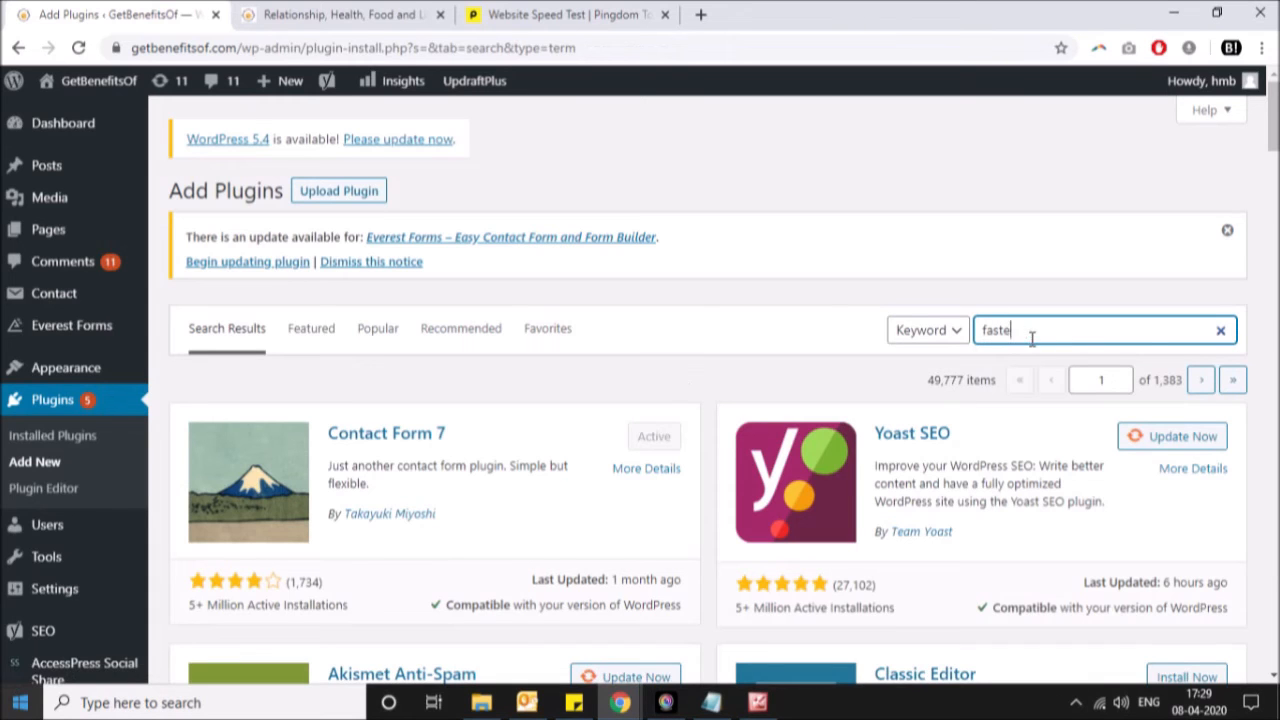
pyautogui.write('st cache')
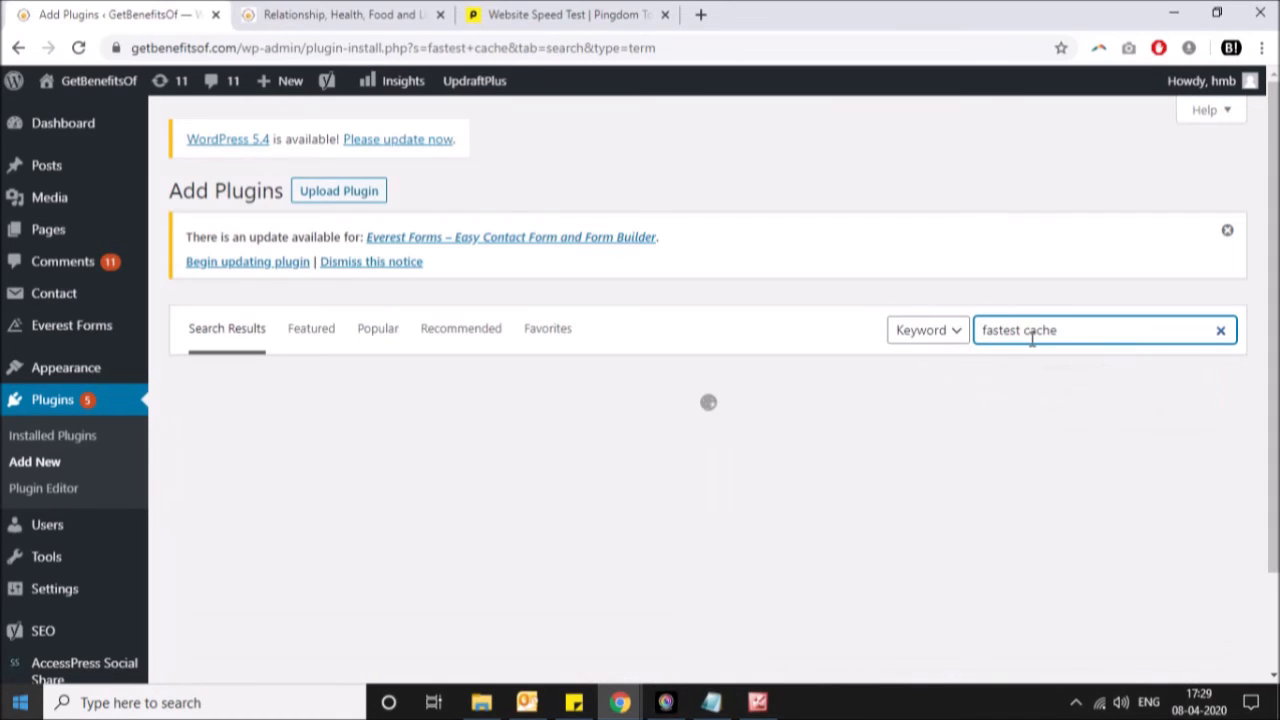
pyautogui.press('Home')
pyautogui.write('wp')
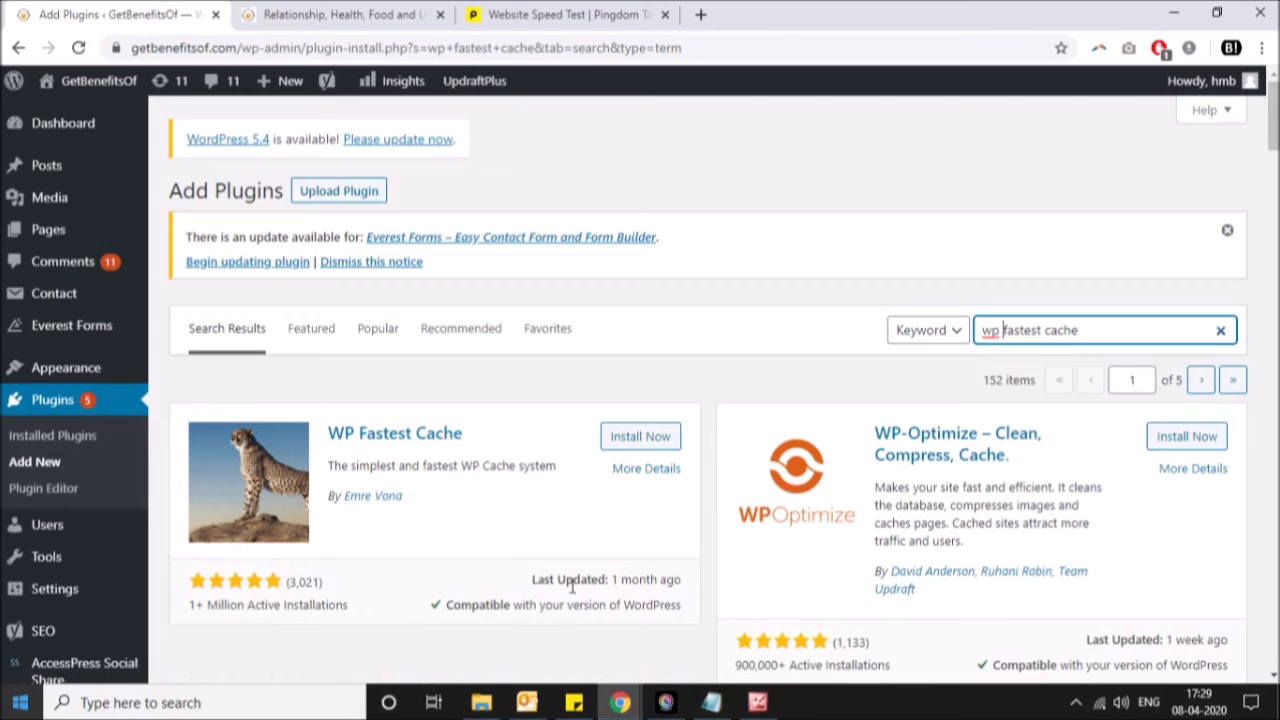
# Step: Install and activate the WP Fastest Cache plugin and open its options page
pyautogui.click(640, 437)
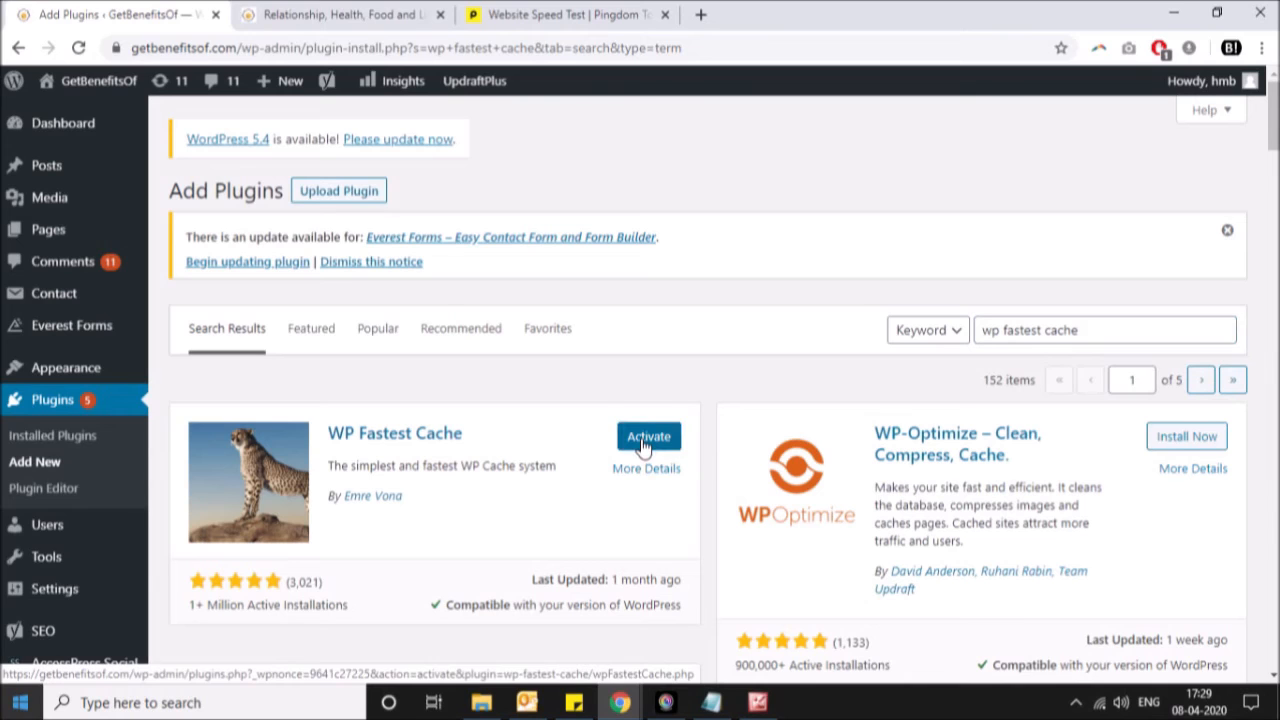
pyautogui.click(646, 437)
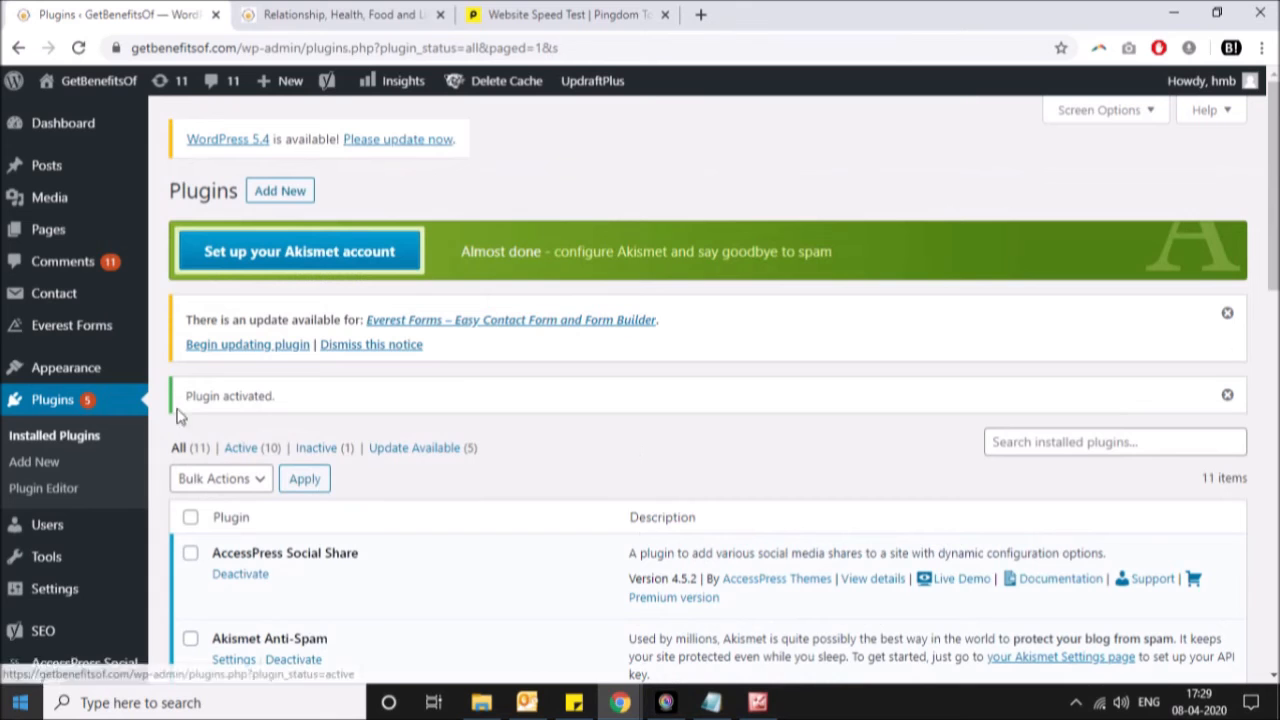
pyautogui.scroll(-1, 660, 400)
pyautogui.scroll(-4, 1200, 395)
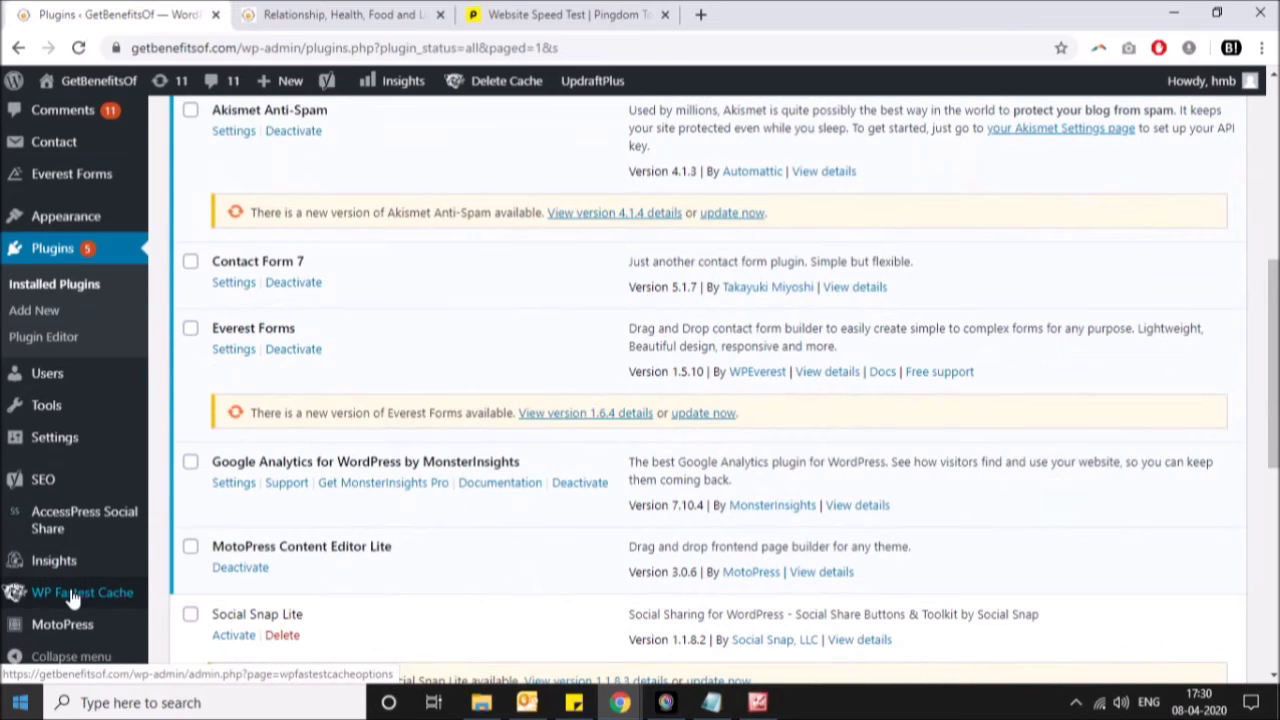
pyautogui.click(70, 594)
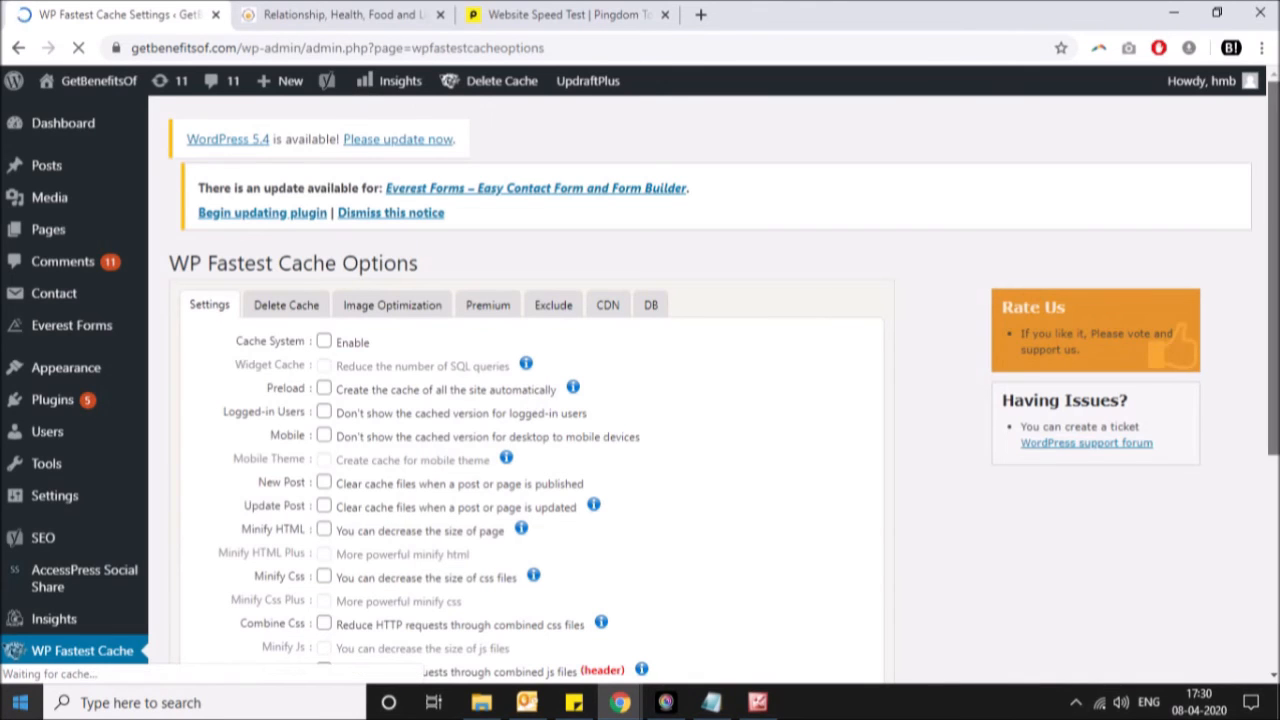
# Step: Enable the cache system and preloading for the homepage, posts, categories and attachments
pyautogui.scroll(-2, 1270, 290)
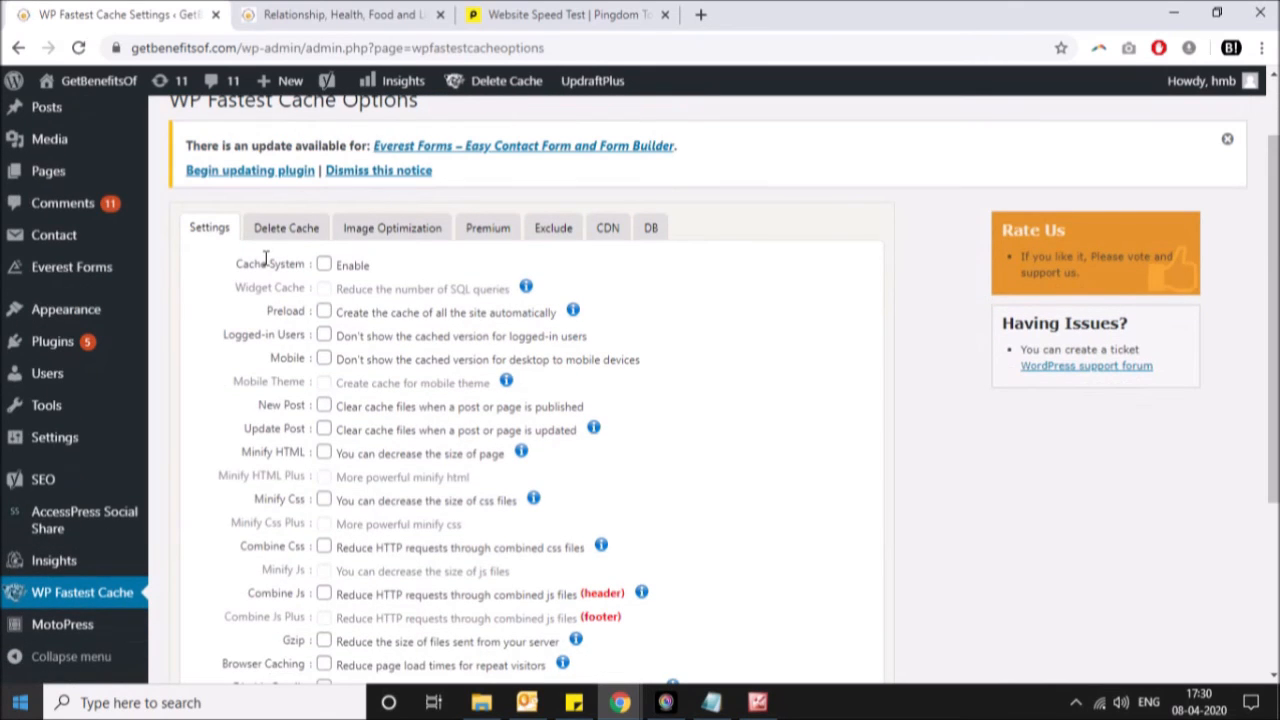
pyautogui.click(323, 266)
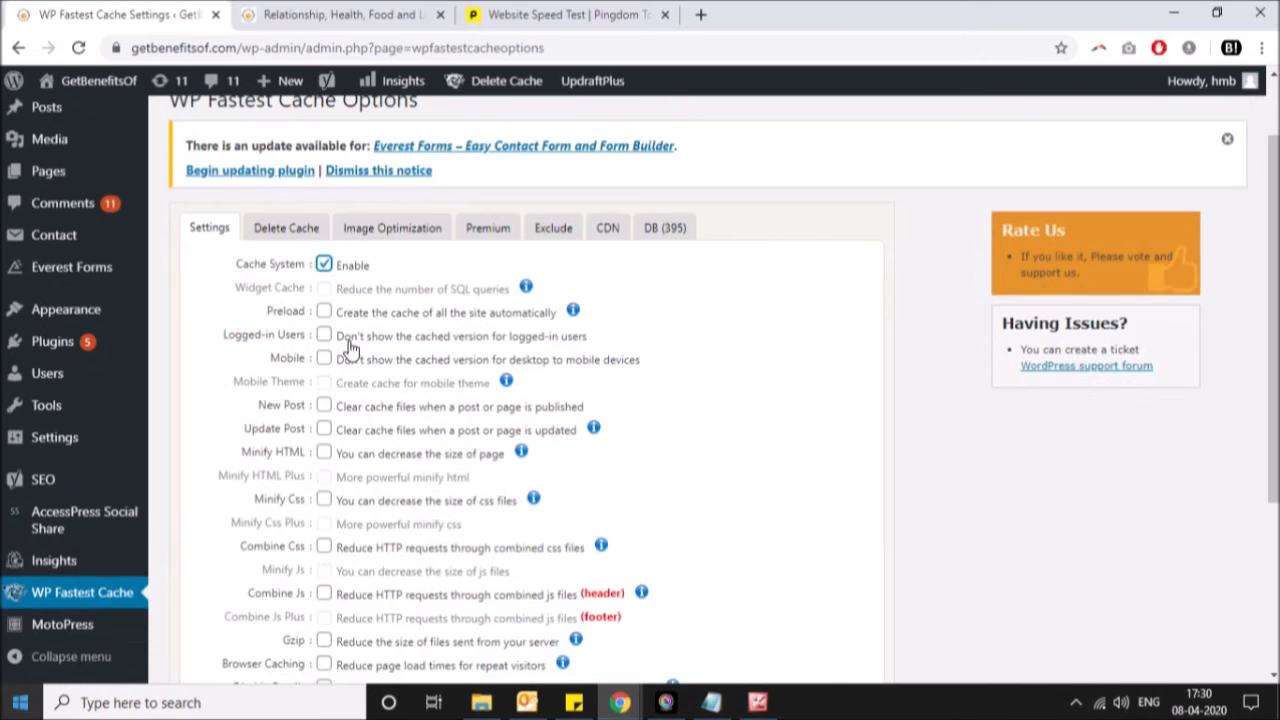
pyautogui.click(324, 313)
pyautogui.click(457, 259)
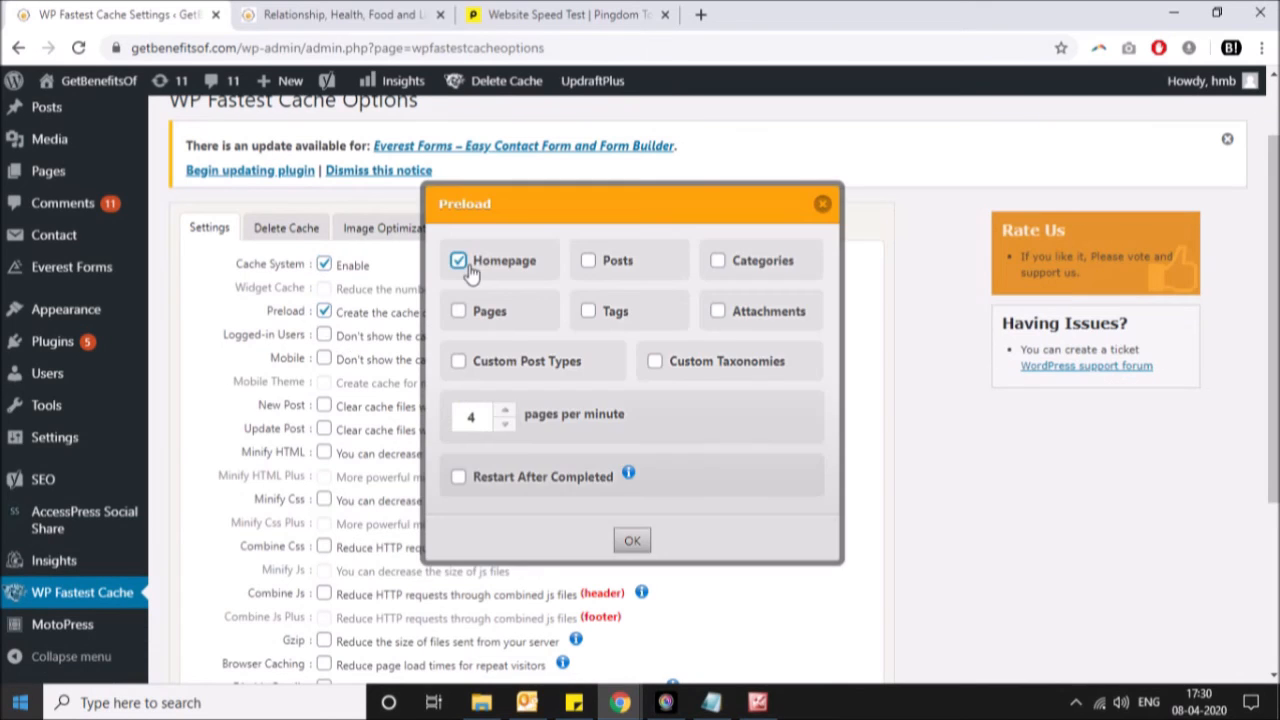
pyautogui.click(588, 261)
pyautogui.click(717, 261)
pyautogui.click(719, 312)
pyautogui.click(632, 540)
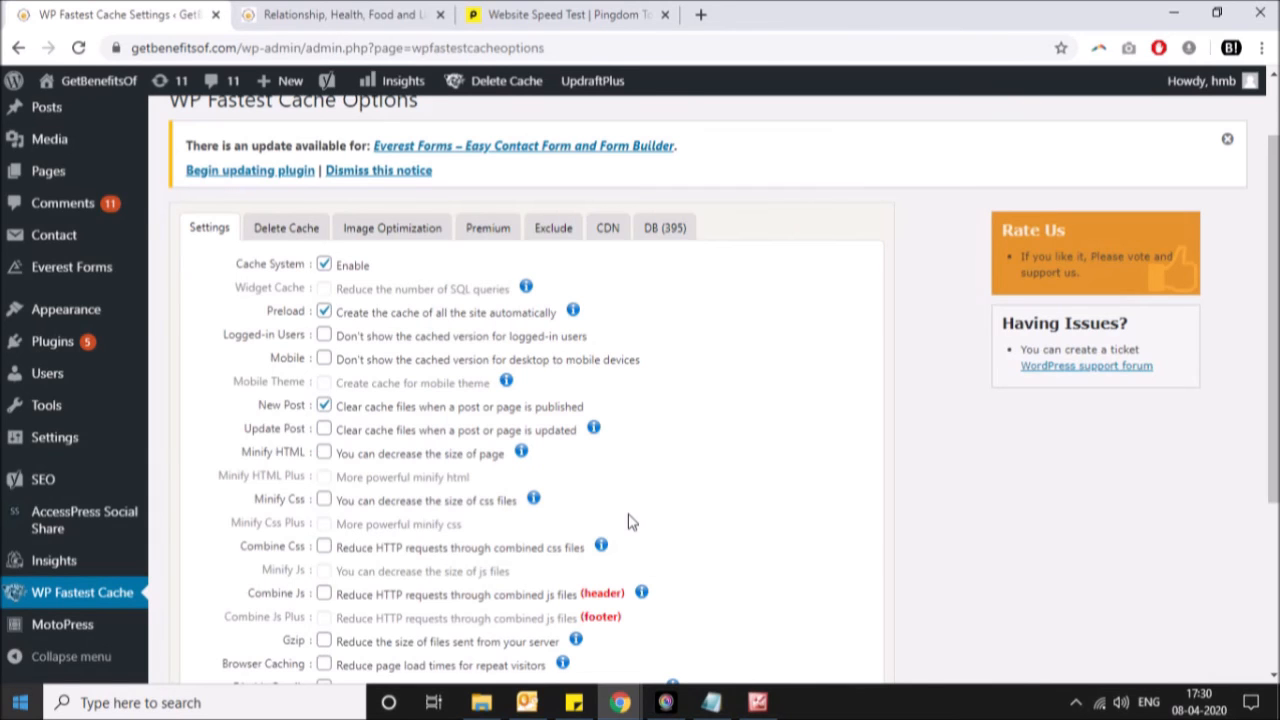
# Step: Enable Gzip and set updating a post to clear the cache of its page, categories, tags and the homepage
pyautogui.moveTo(1275, 236); pyautogui.dragTo(1275, 386)
pyautogui.click(324, 403)
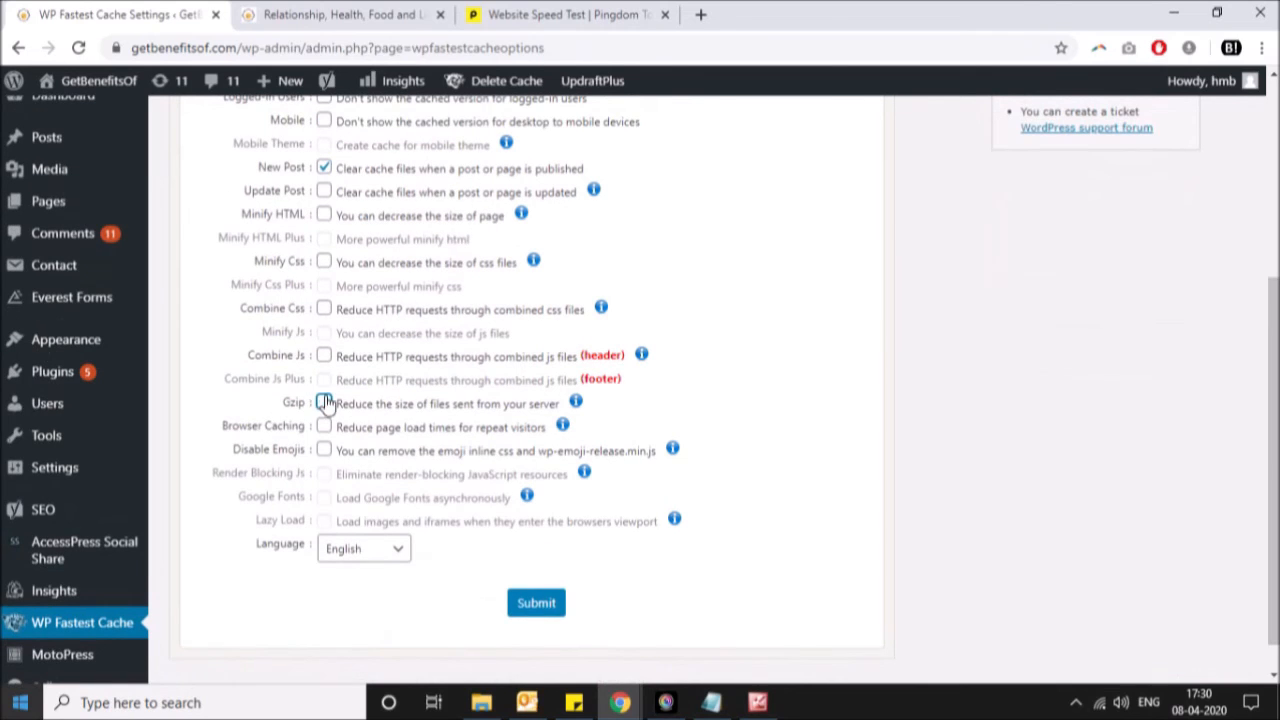
pyautogui.moveTo(1275, 424); pyautogui.dragTo(1275, 358)
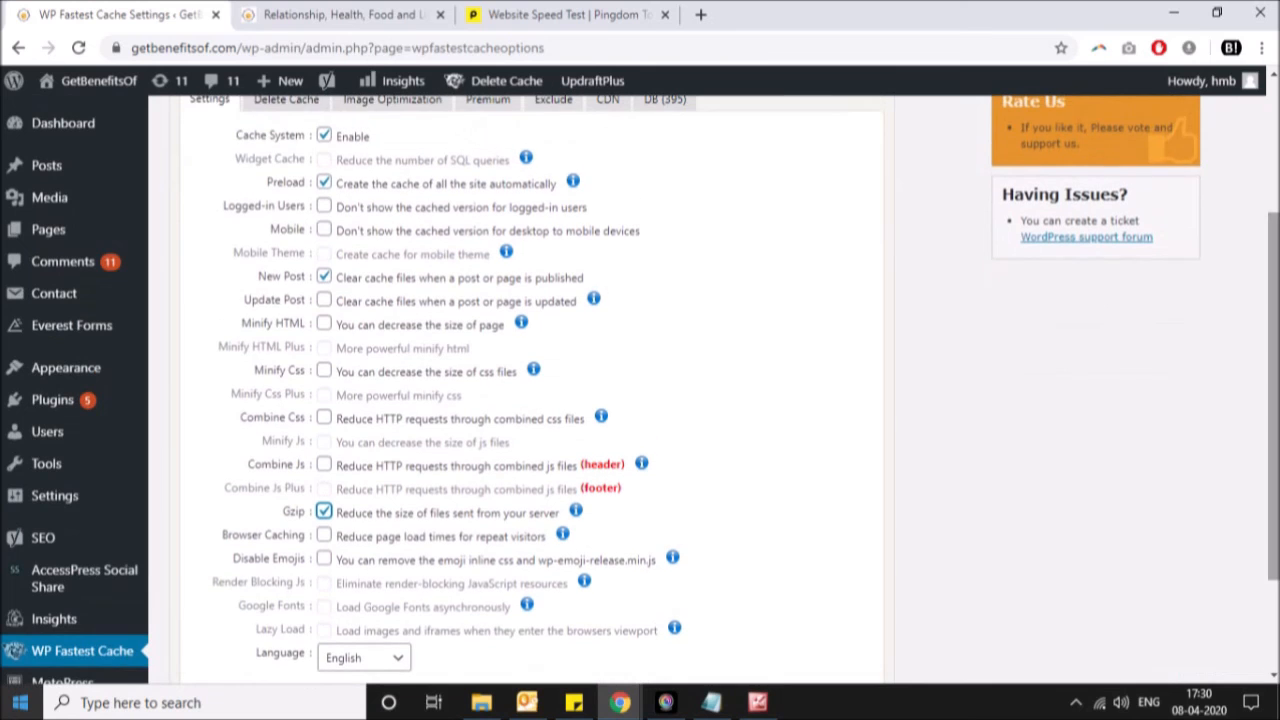
pyautogui.moveTo(285, 80)
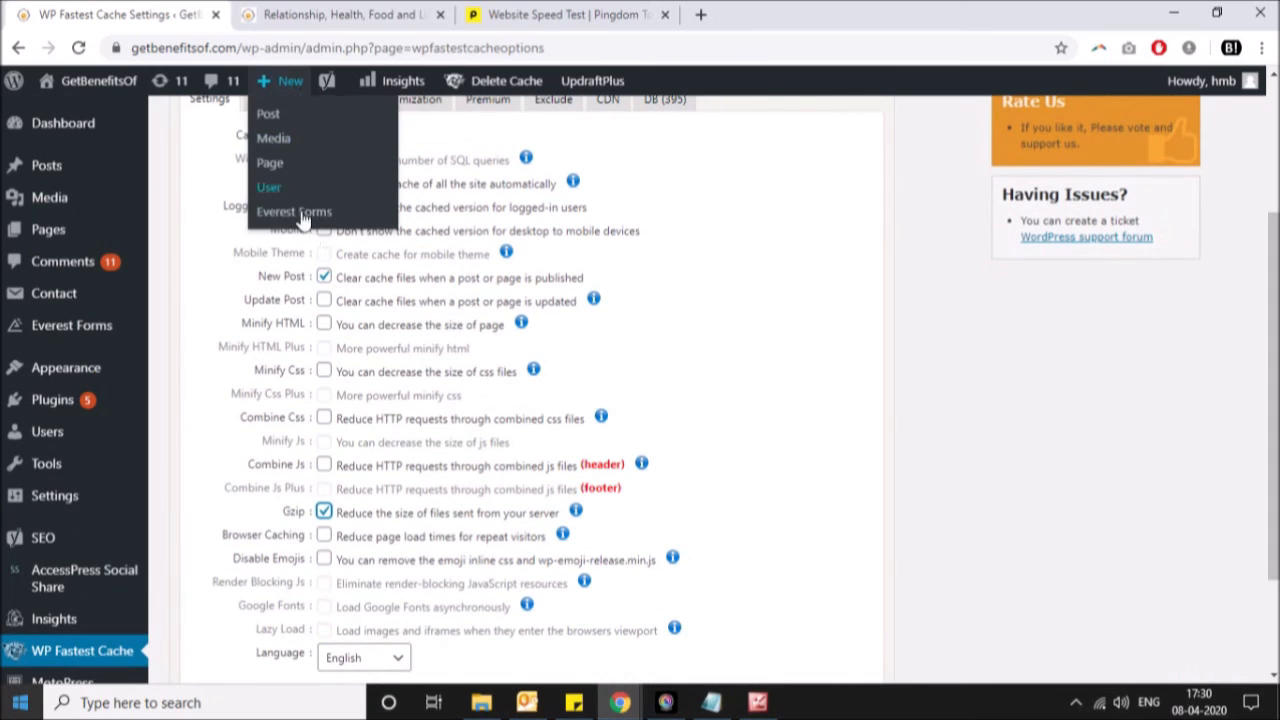
pyautogui.click(324, 301)
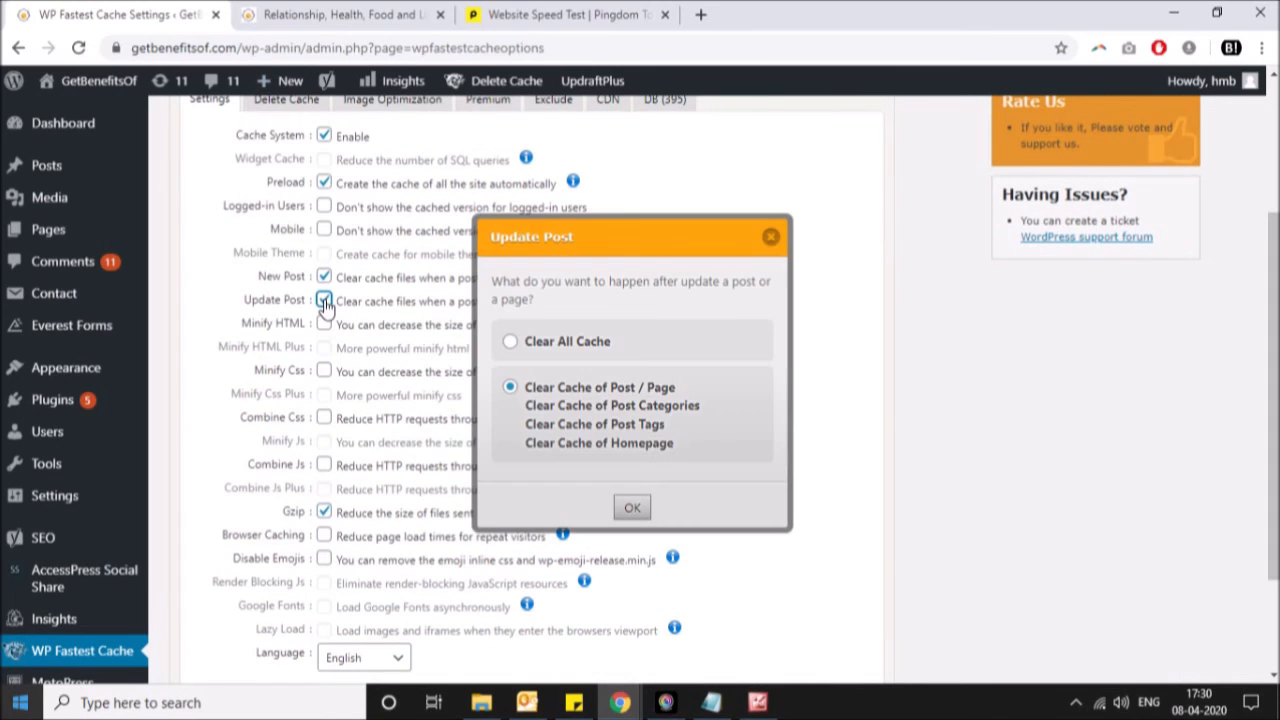
pyautogui.click(632, 507)
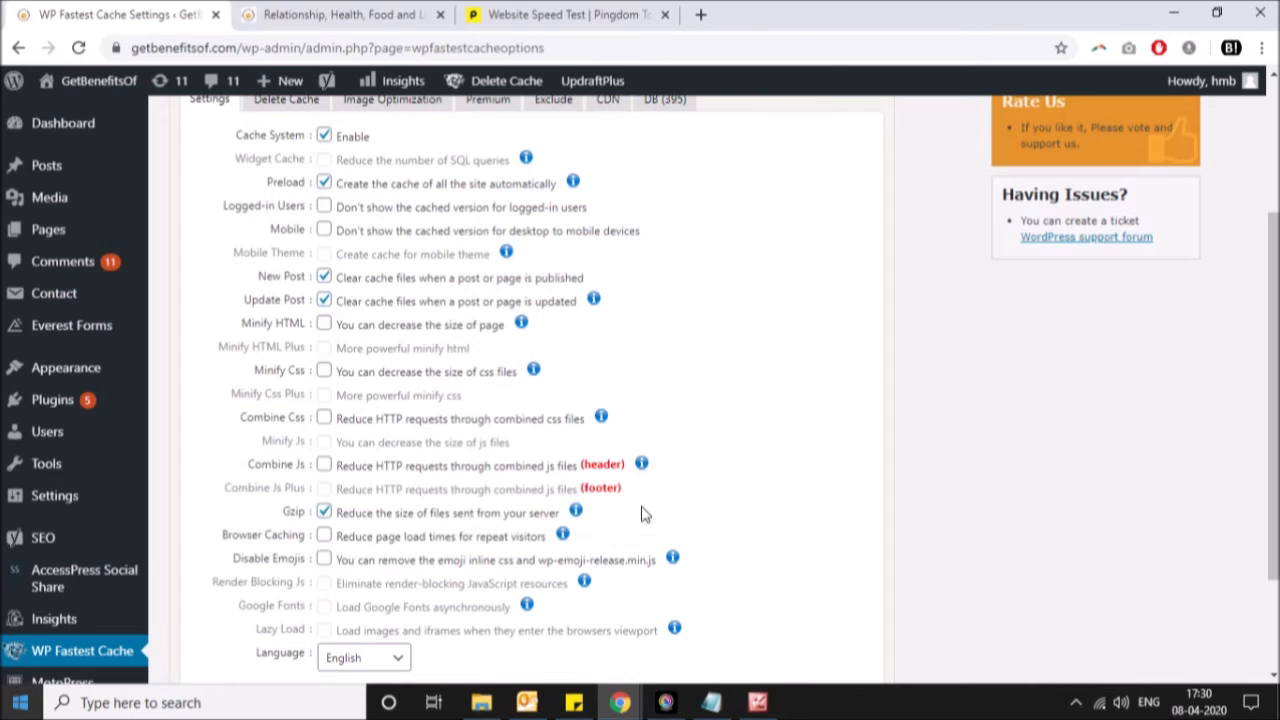
# Step: Enable Minify Css, Combine Js for the header, and the Mobile and Logged-in Users cache exclusions
pyautogui.click(325, 373)
pyautogui.scroll(-1, 1270, 415)
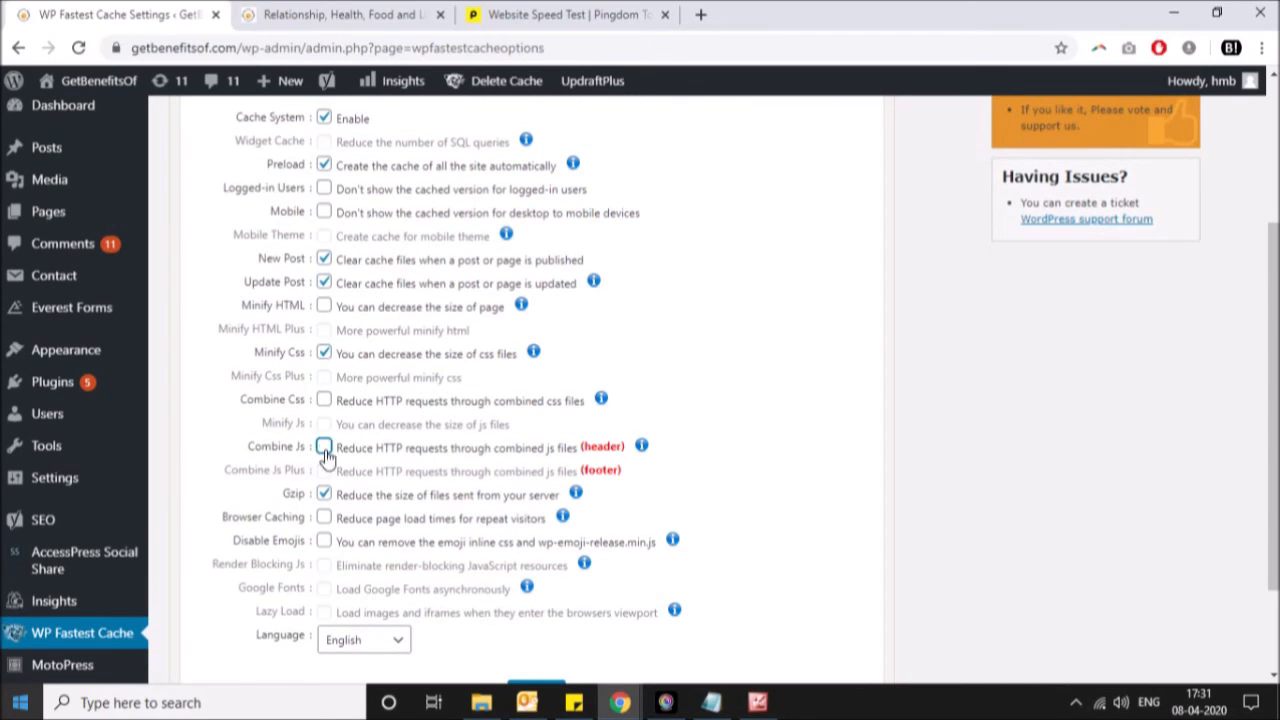
pyautogui.click(325, 448)
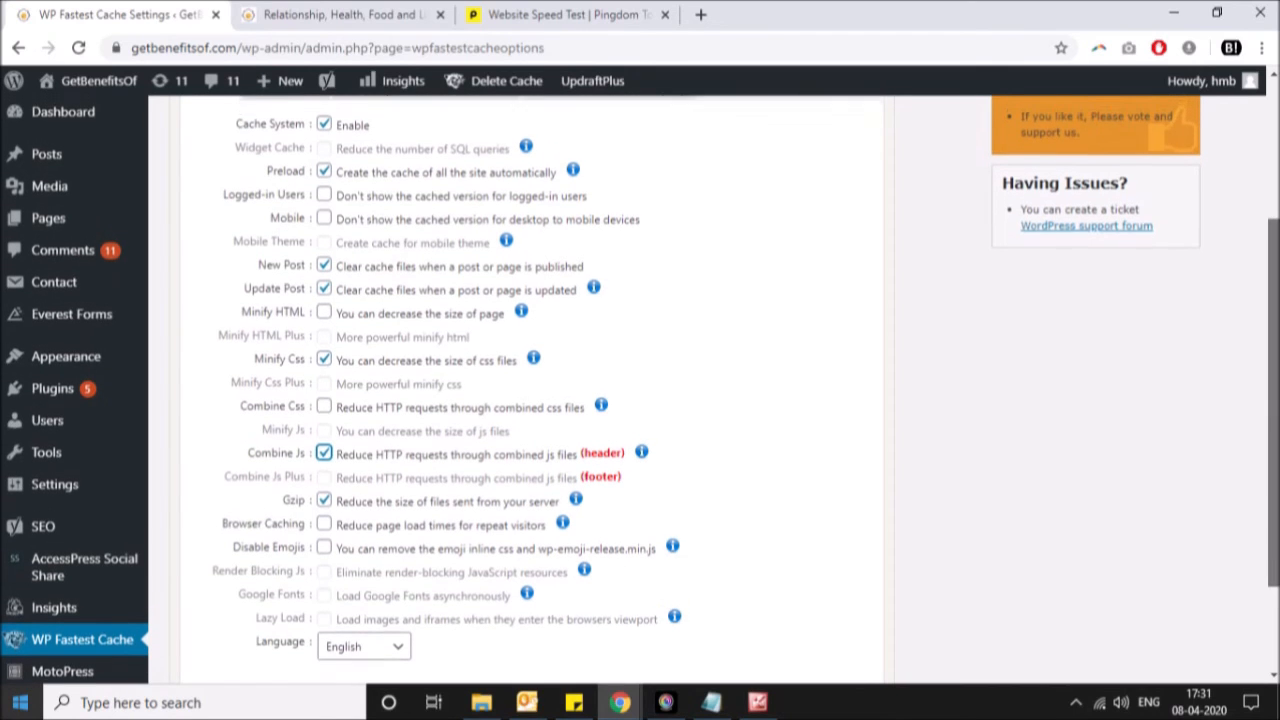
pyautogui.scroll(2, 1270, 400)
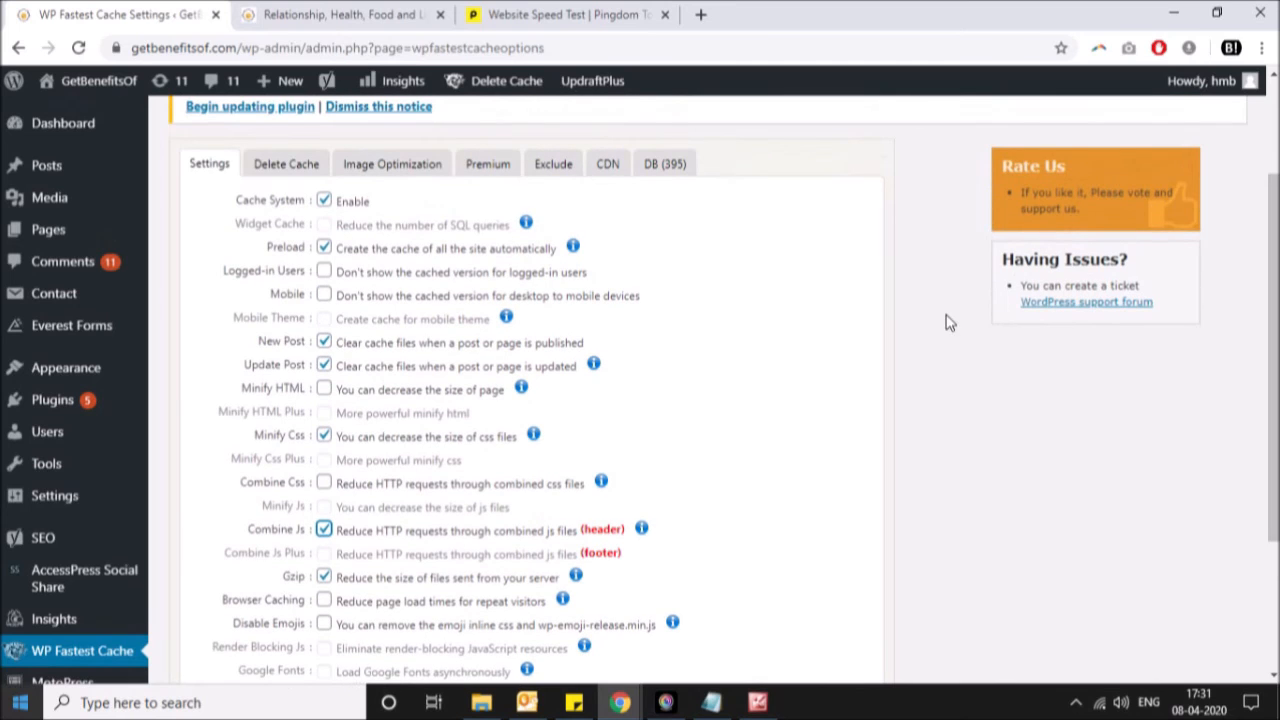
pyautogui.click(324, 295)
pyautogui.click(324, 271)
pyautogui.scroll(-2, 1268, 497)
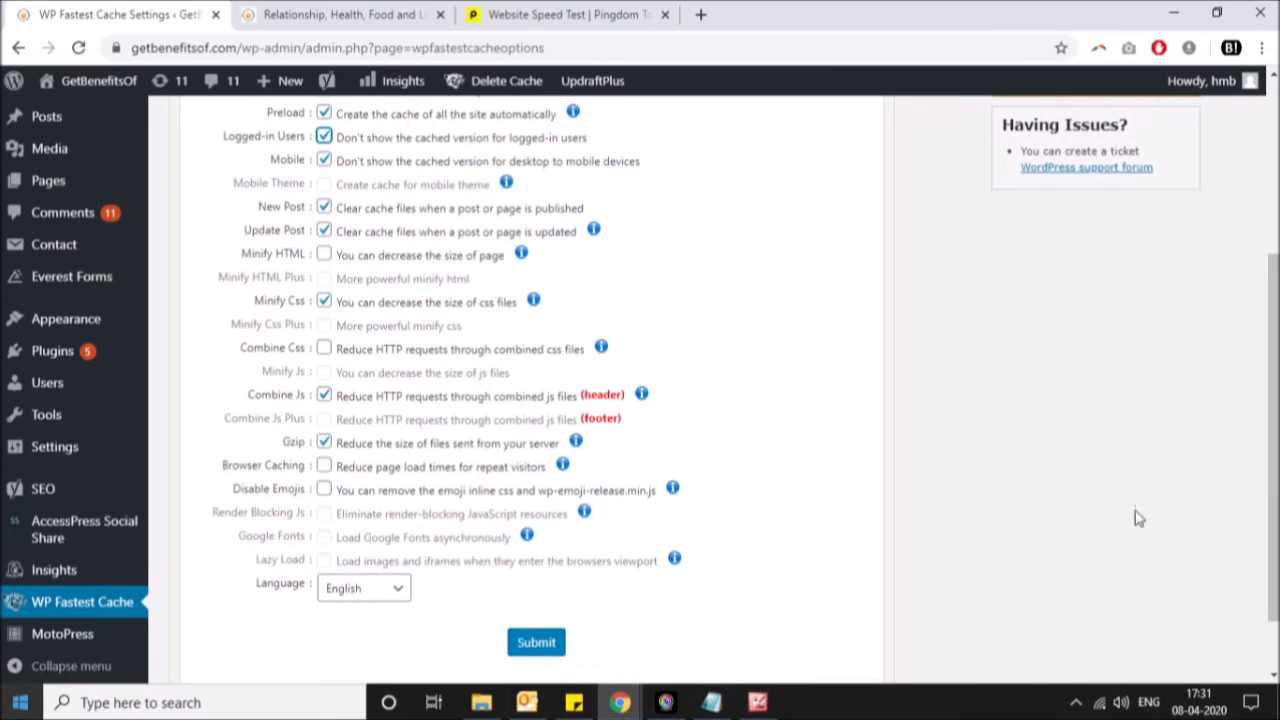
# Step: Delete all cache files and submit the WP Fastest Cache settings
pyautogui.scroll(2, 1134, 505)
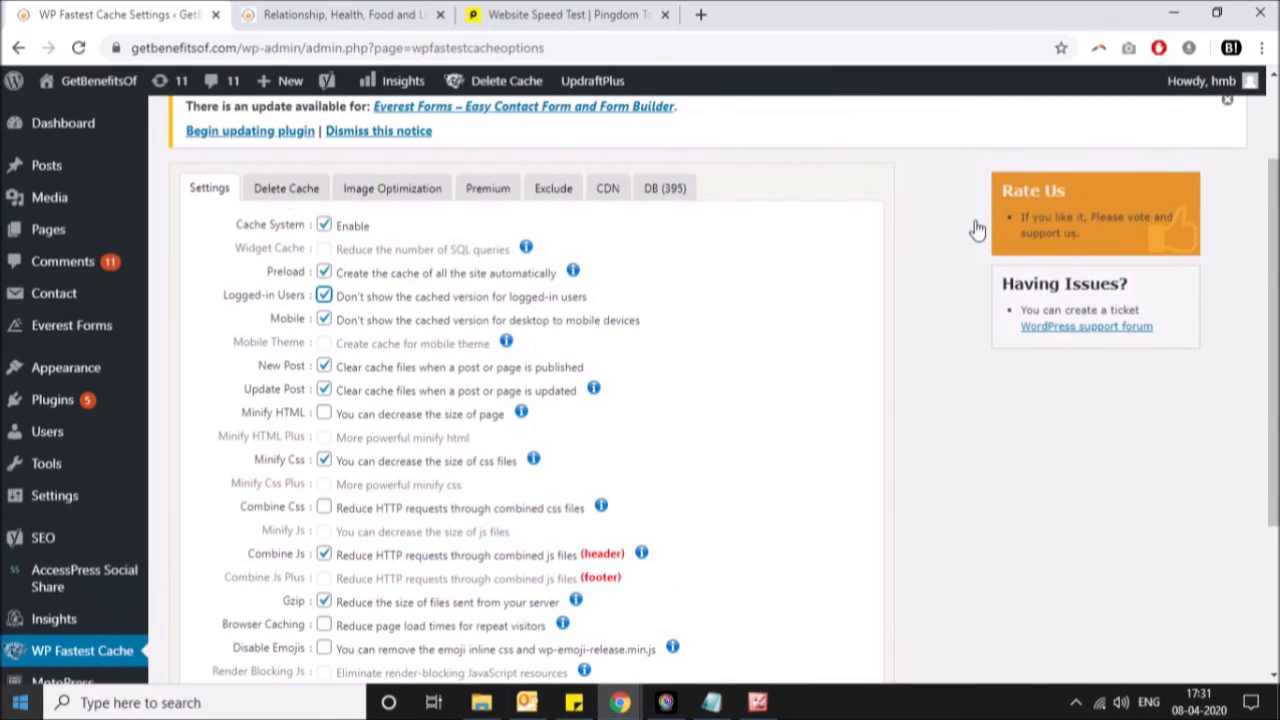
pyautogui.click(287, 188)
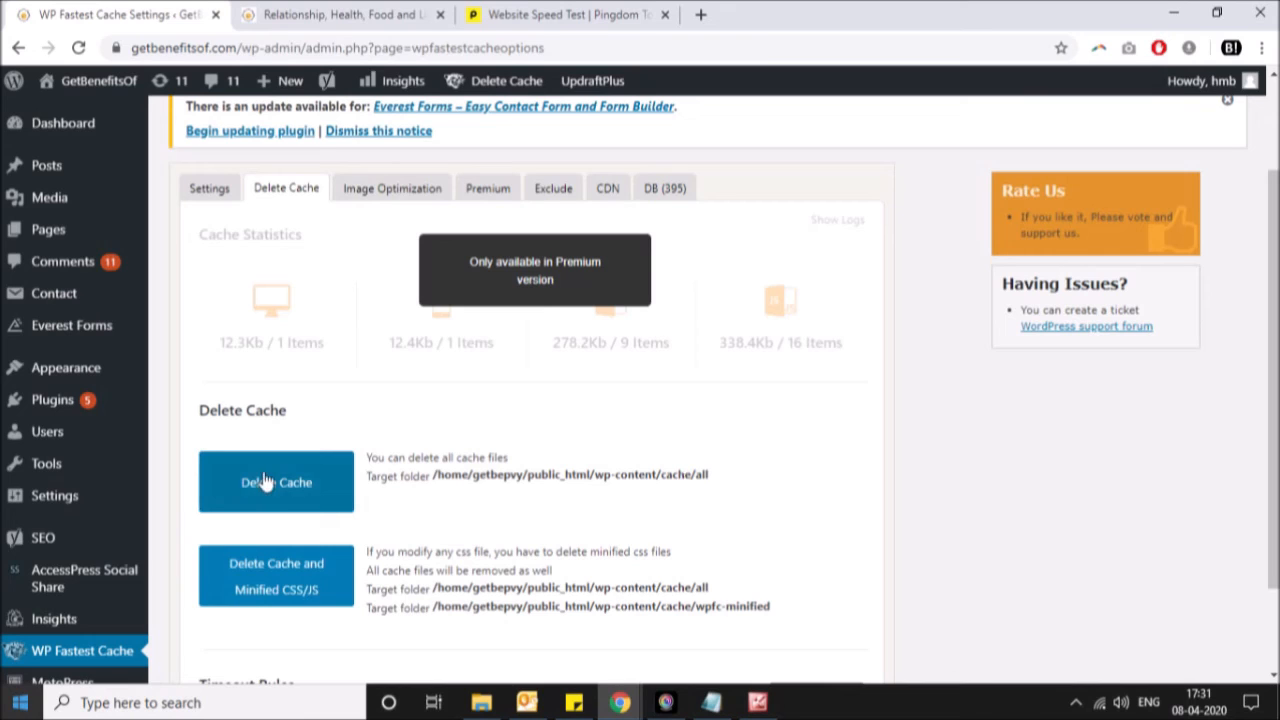
pyautogui.click(303, 487)
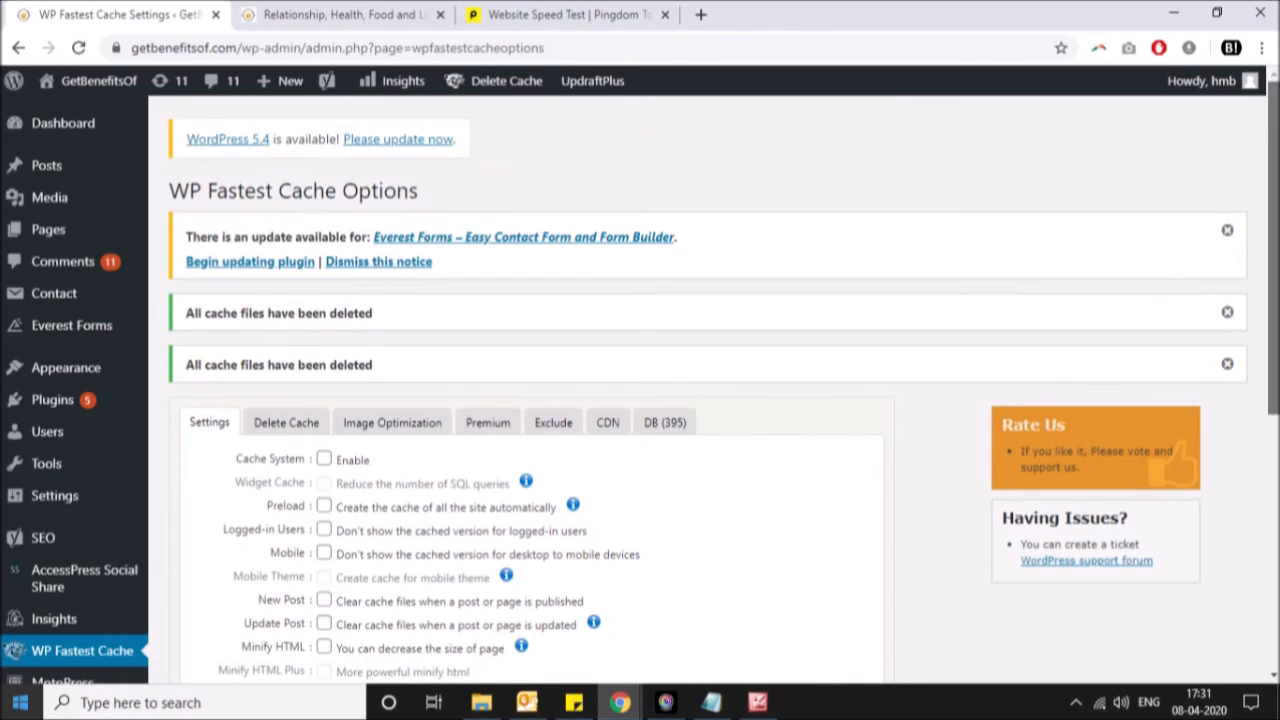
pyautogui.moveTo(1268, 323); pyautogui.dragTo(1268, 578)
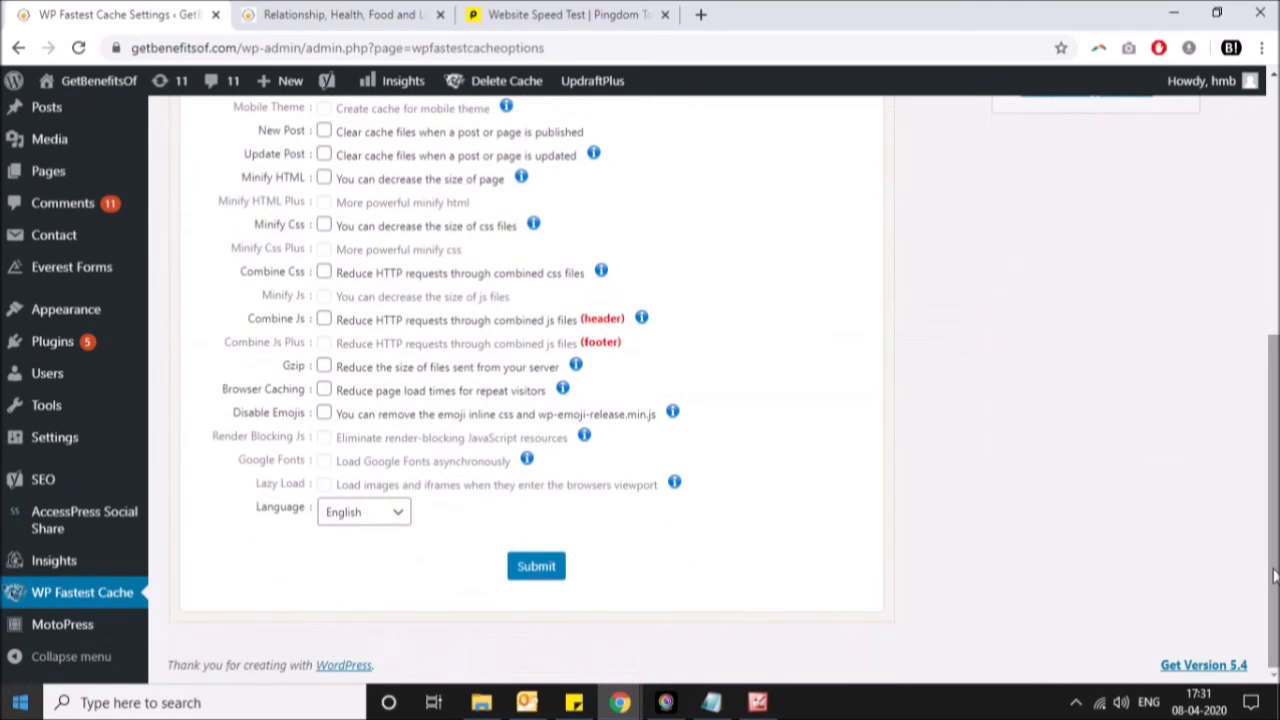
pyautogui.click(535, 577)
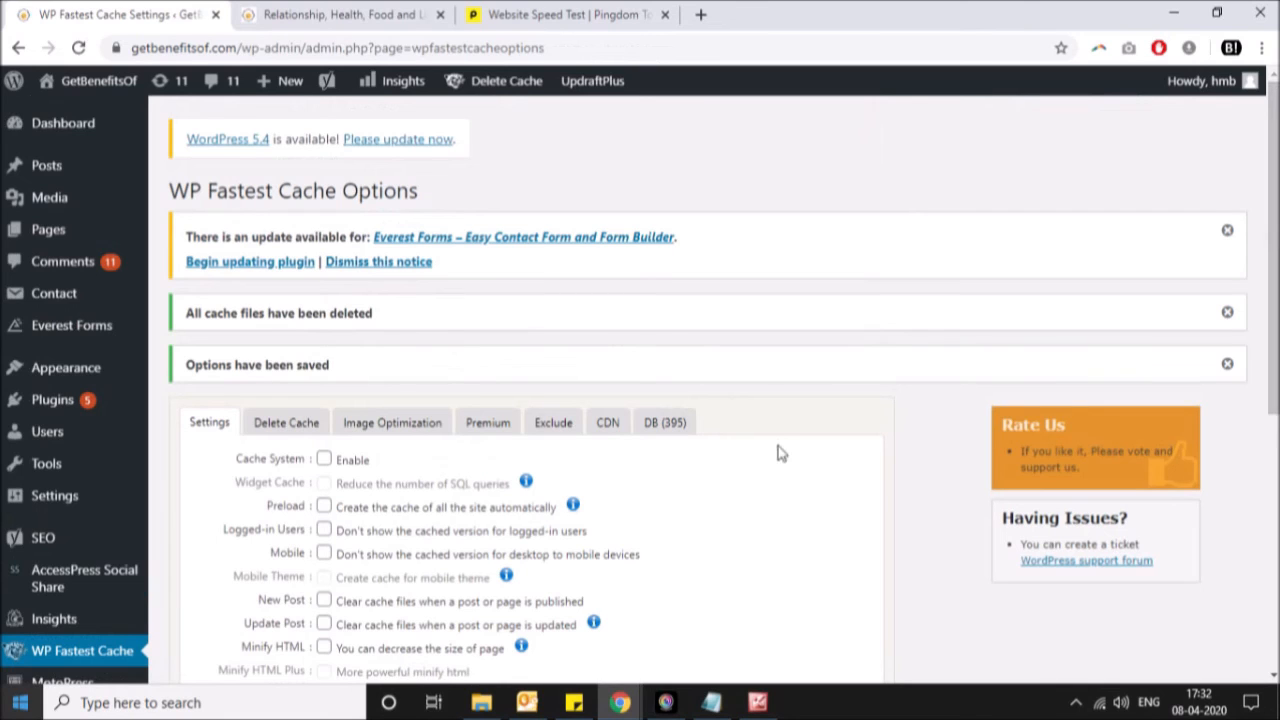
# Step: Switch to the Notepad list and complete item 3 as "deleting unused plugins", leaving a blank line after it
pyautogui.click(711, 703)
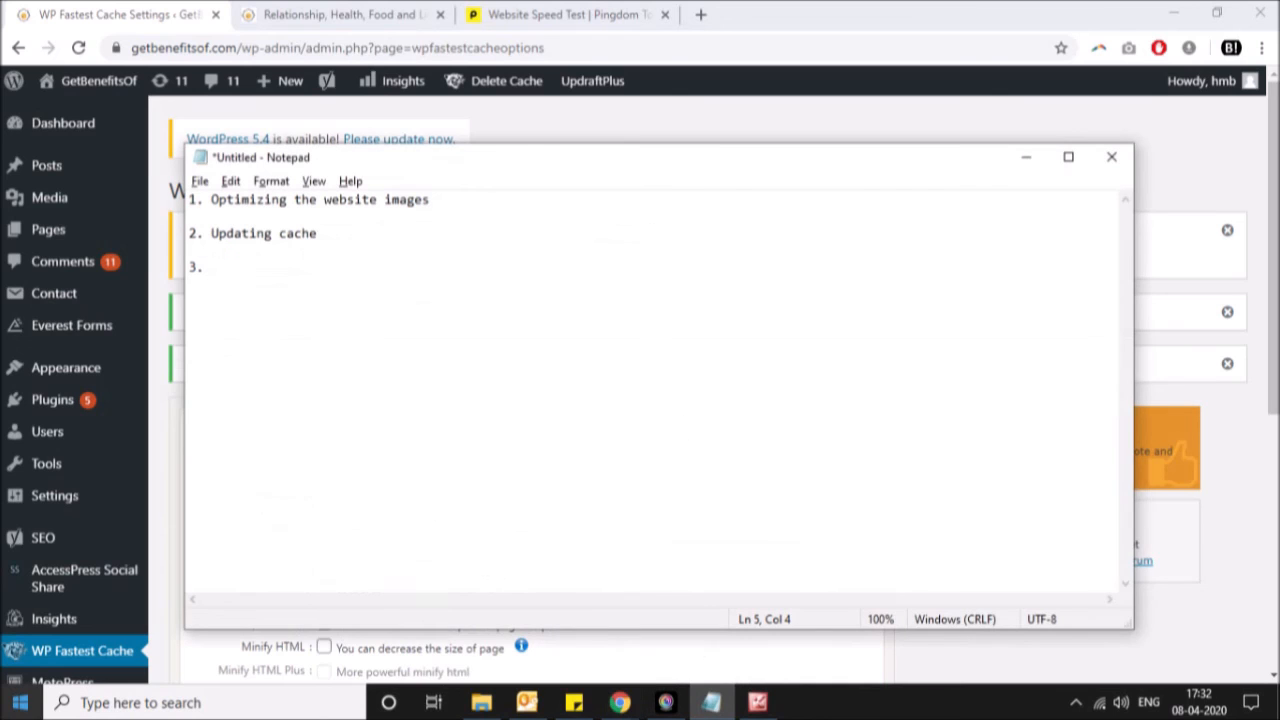
pyautogui.write('deleting unused ')
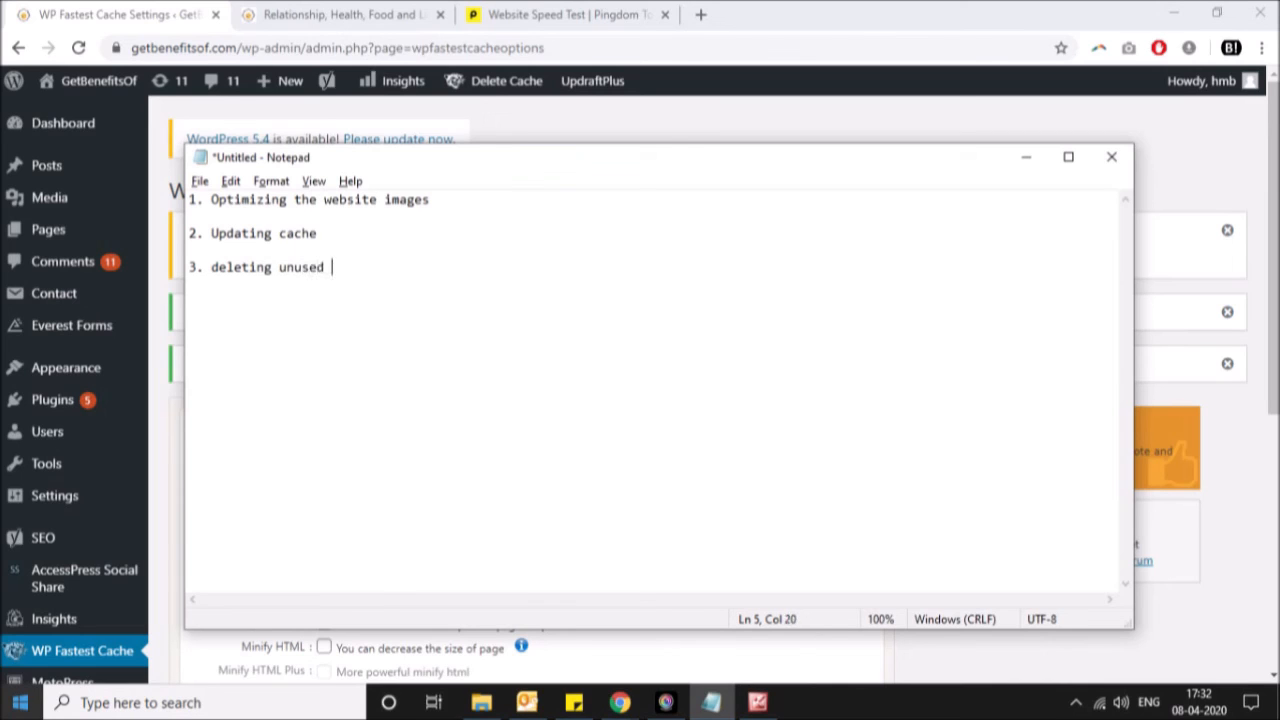
pyautogui.write('plugins')
pyautogui.press('BackSpace')
pyautogui.press('Return')
pyautogui.press('Return')
# Step: Switch back to WordPress in Chrome, then deactivate and delete Akismet Anti-Spam from the installed plugins
pyautogui.hotkey('alt', 'Tab')
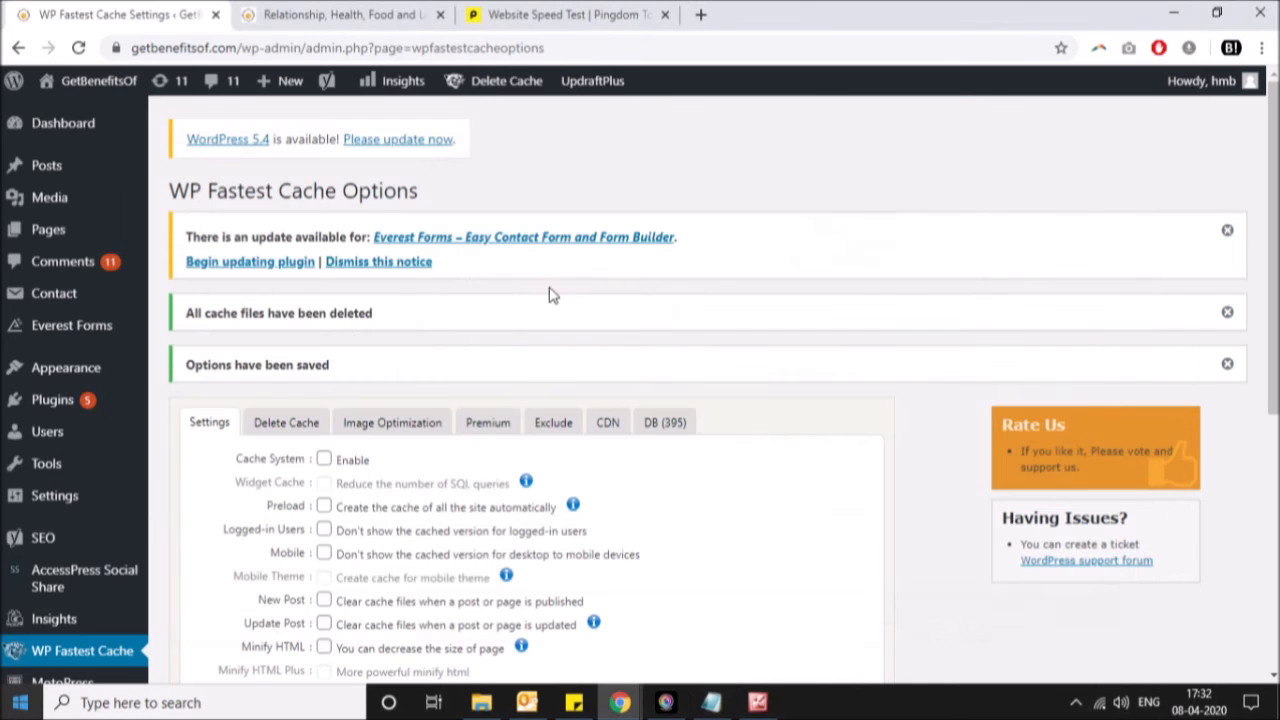
pyautogui.moveTo(88, 400)
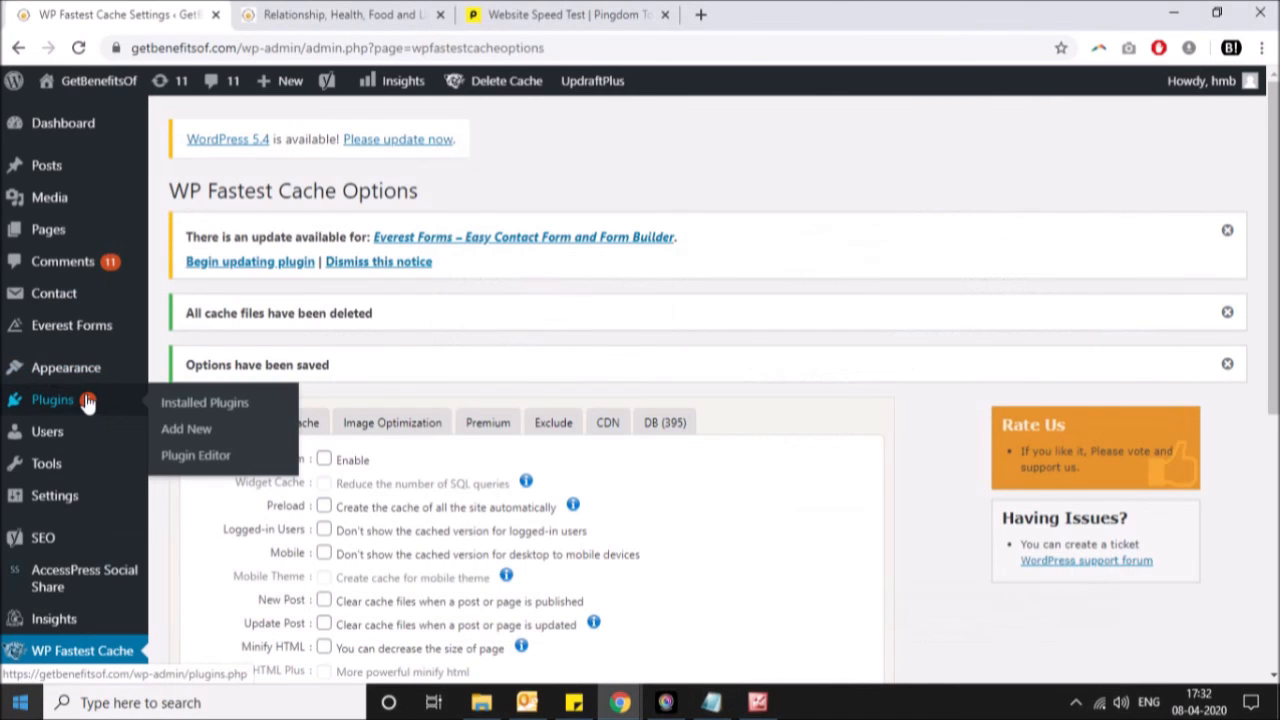
pyautogui.click(195, 402)
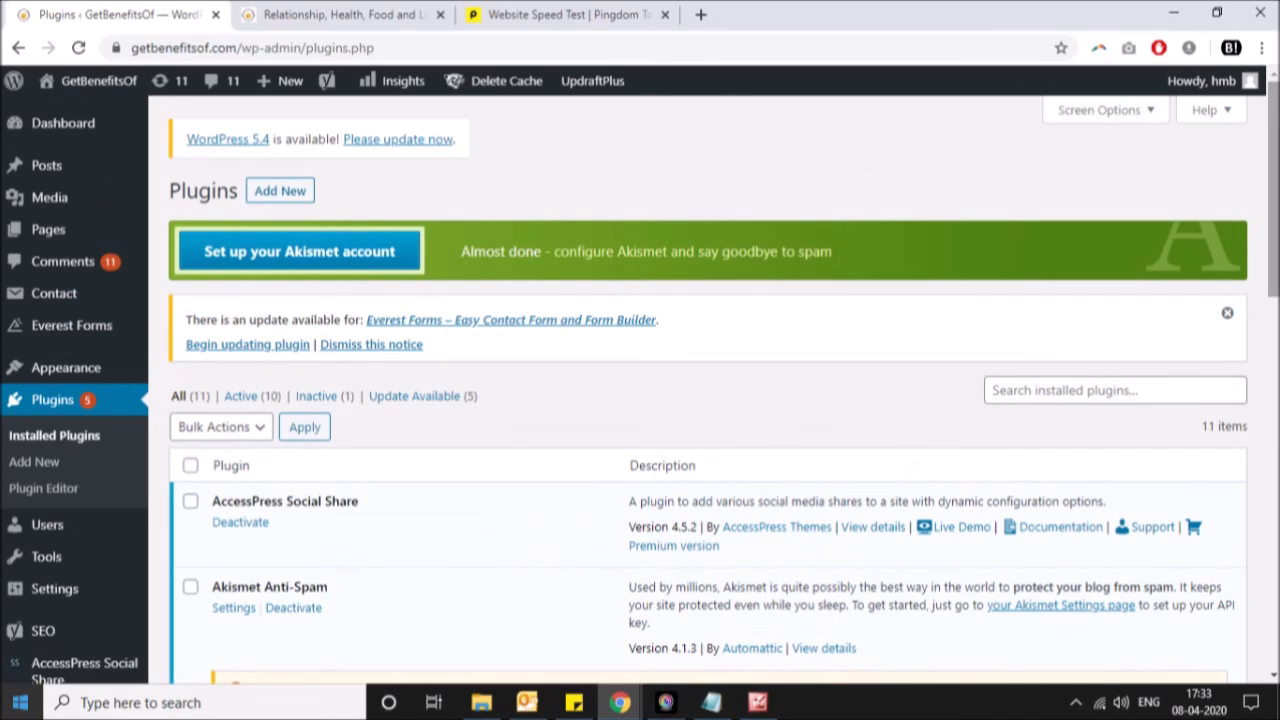
pyautogui.scroll(-3, 1272, 300)
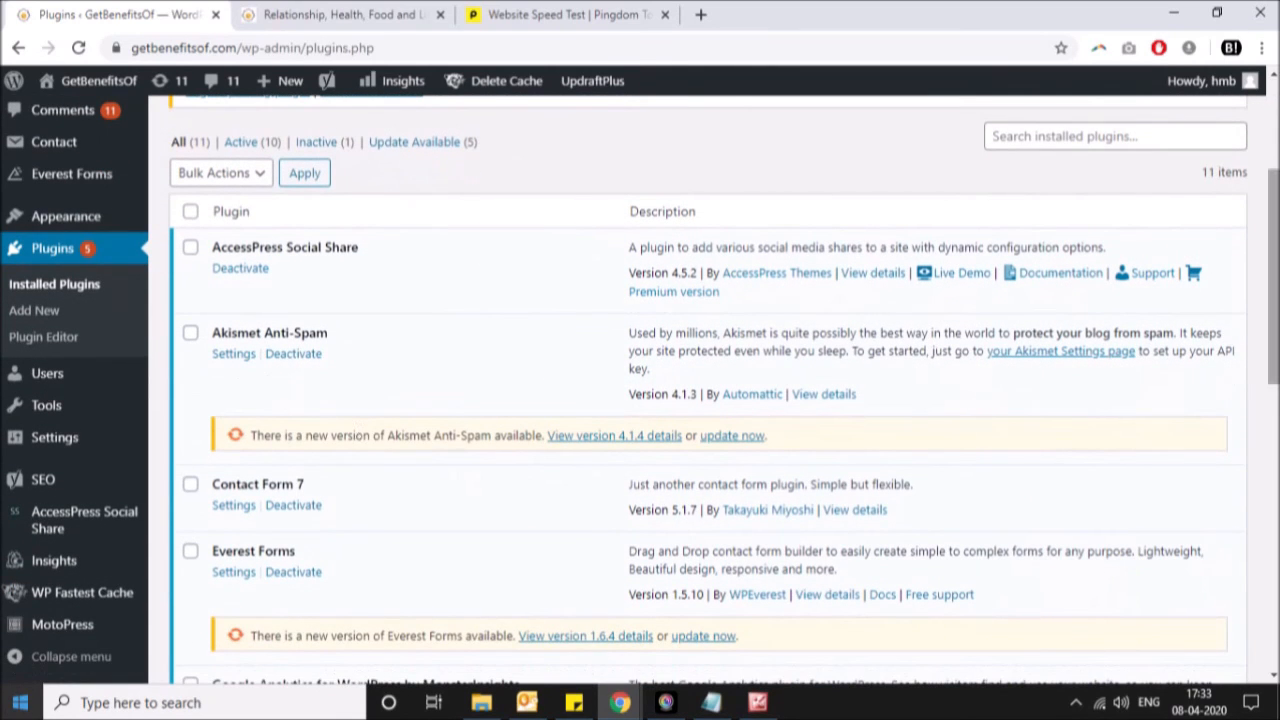
pyautogui.moveTo(1270, 362); pyautogui.dragTo(1258, 562)
pyautogui.scroll(-2, 1260, 530)
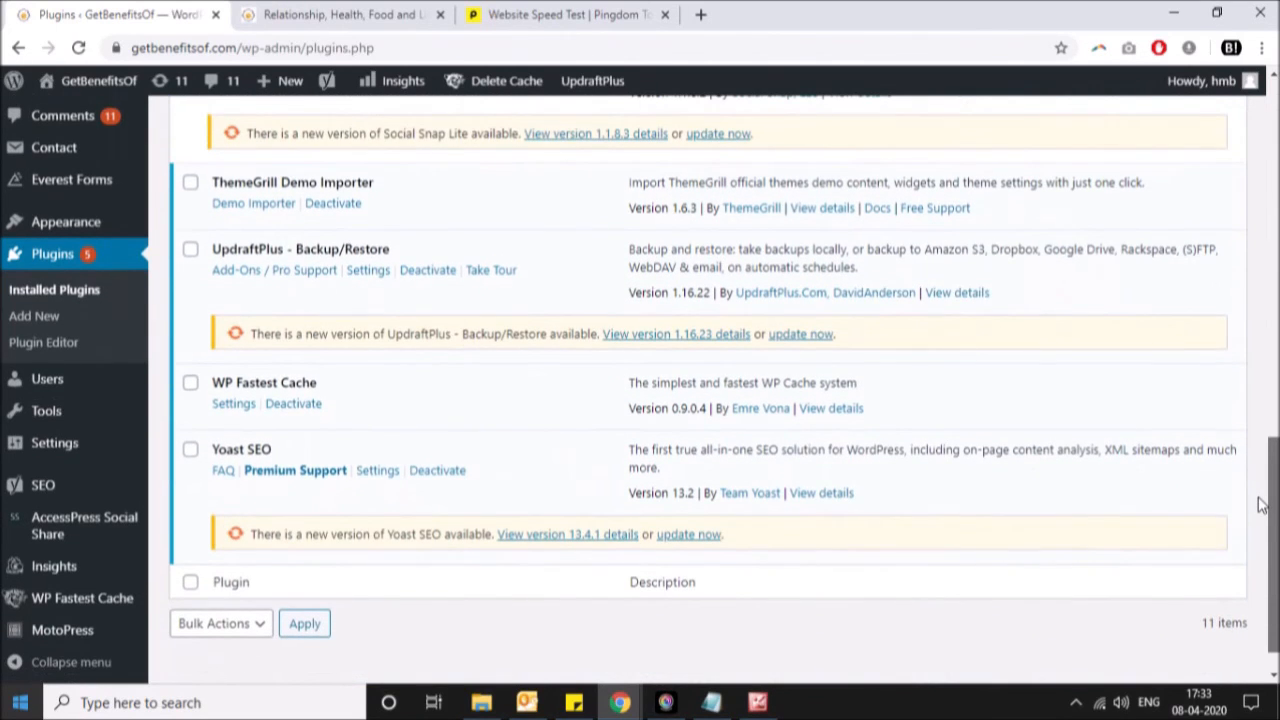
pyautogui.scroll(4, 1260, 505)
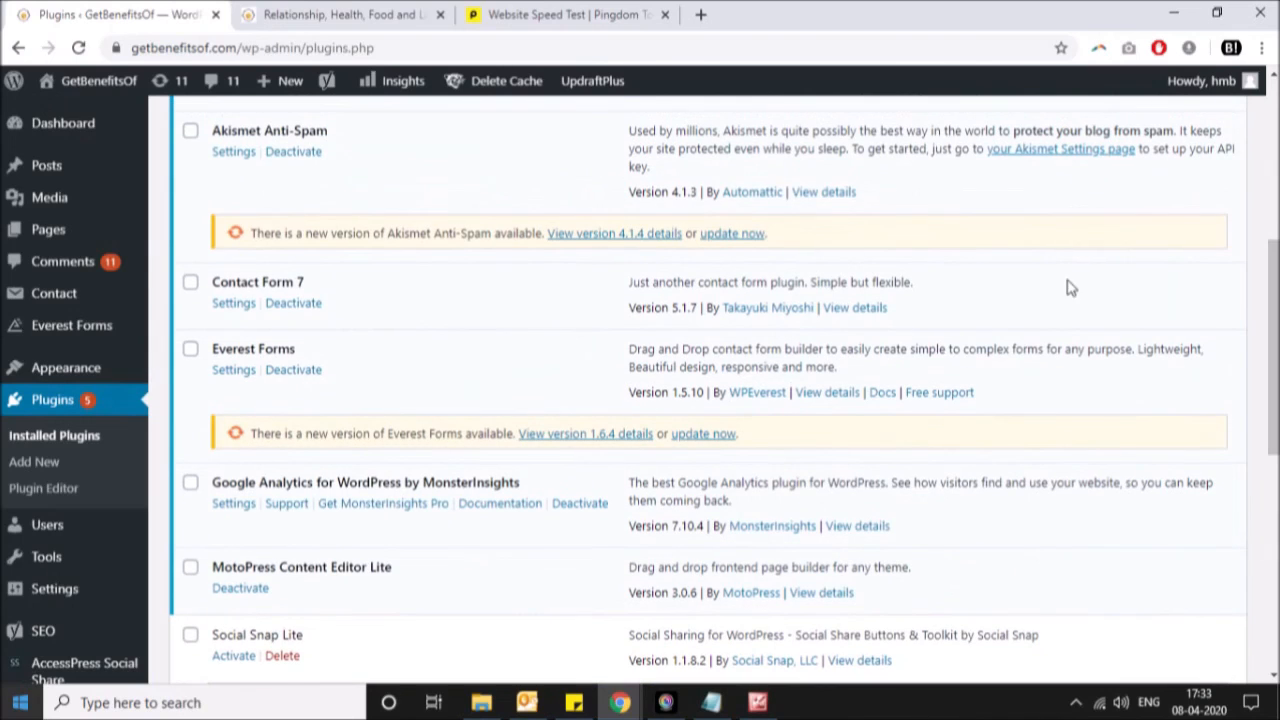
pyautogui.scroll(2, 246, 277)
pyautogui.click(190, 338)
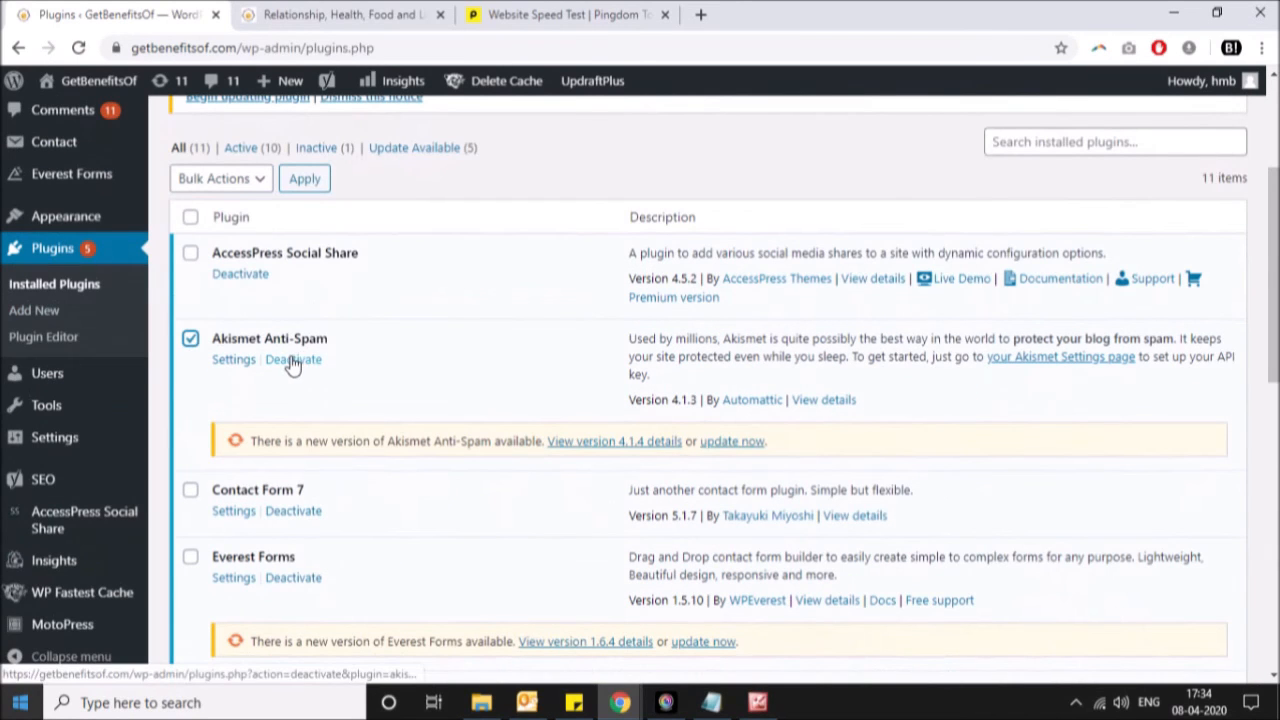
pyautogui.click(278, 363)
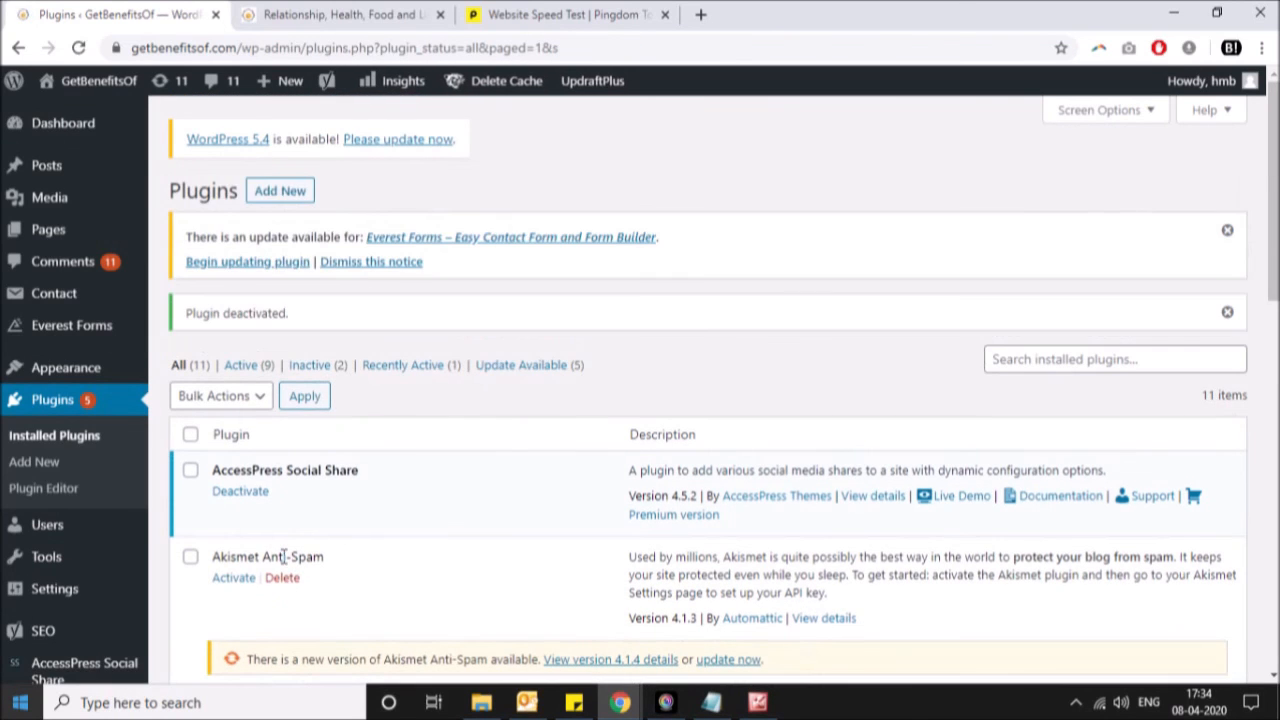
pyautogui.click(282, 578)
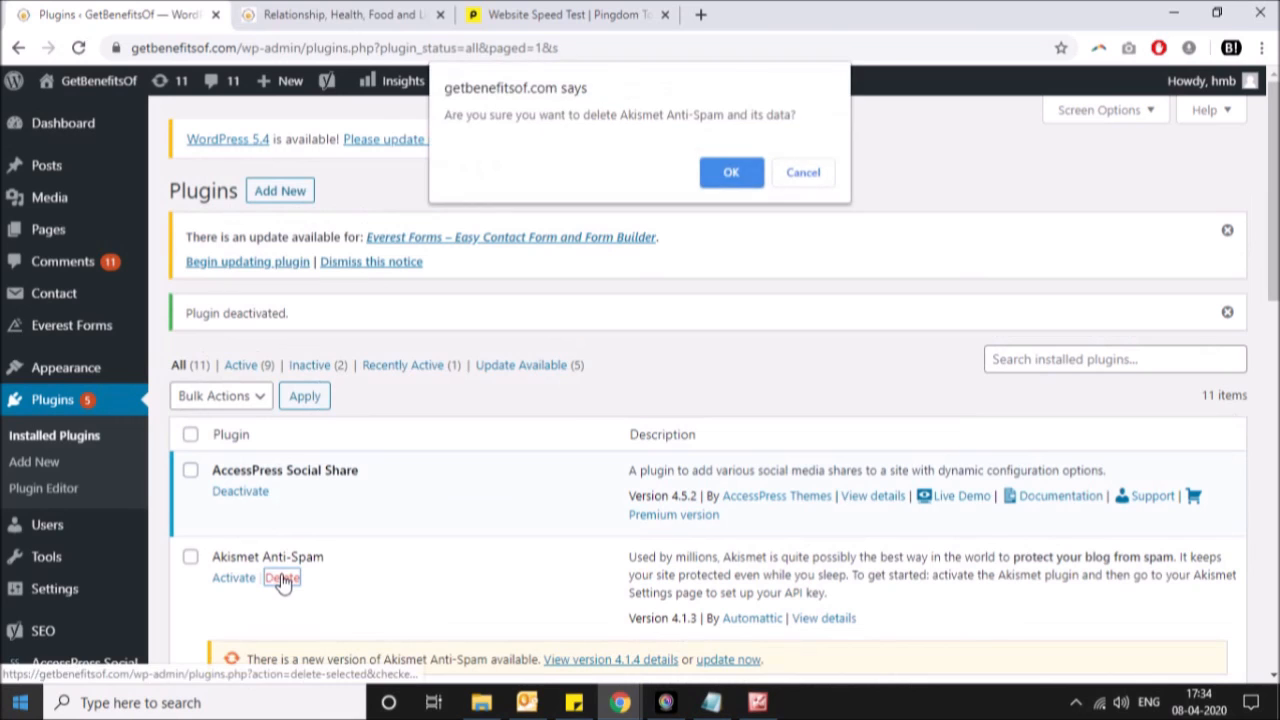
pyautogui.click(729, 170)
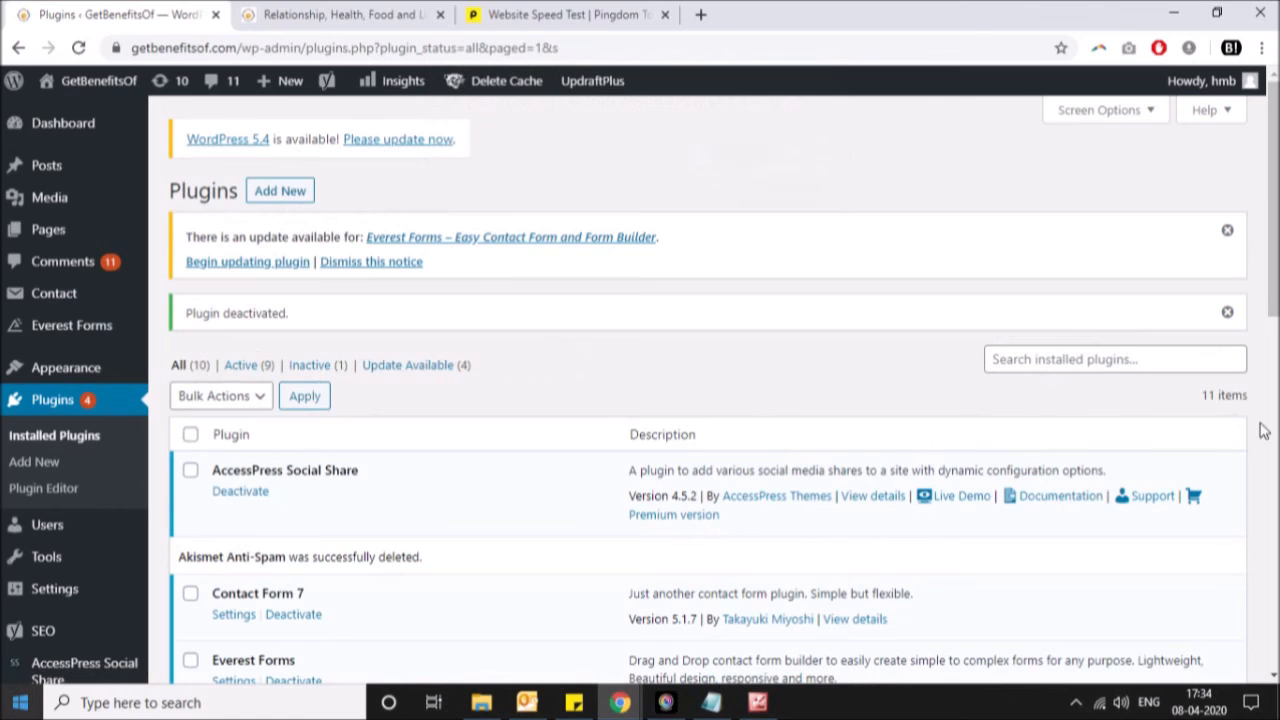
pyautogui.scroll(-2, 1268, 400)
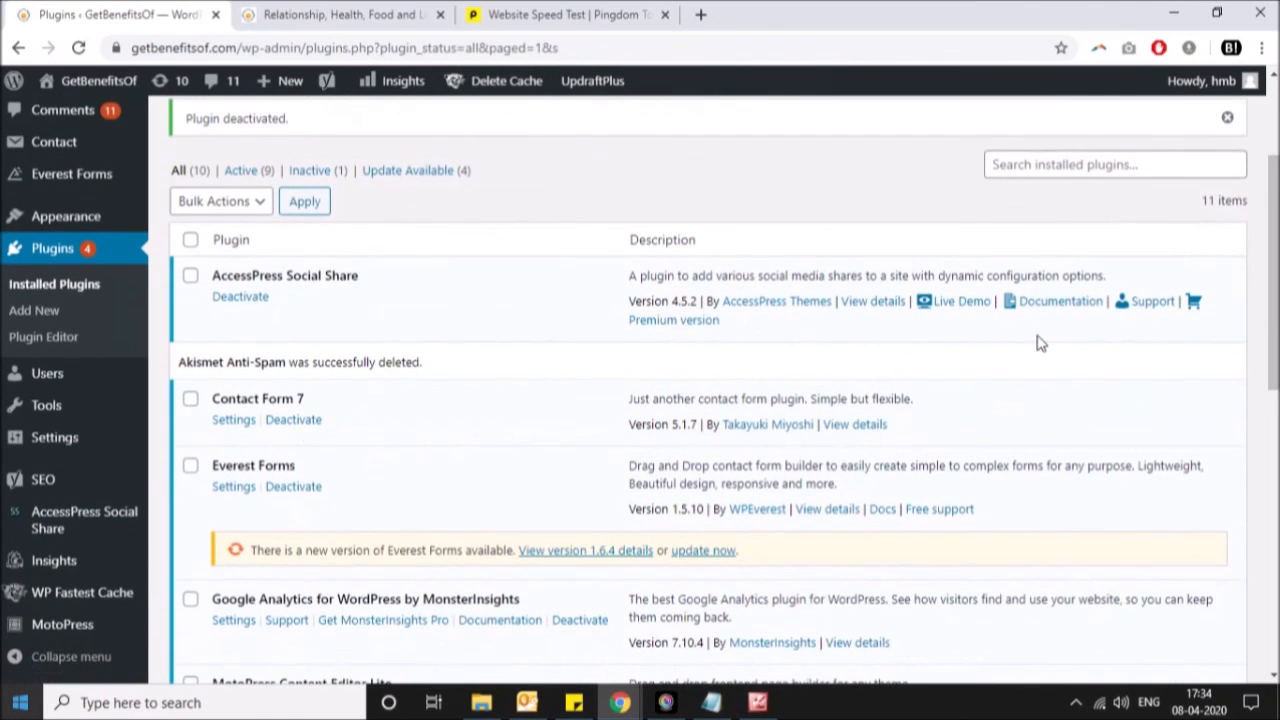
pyautogui.scroll(-1, 1272, 290)
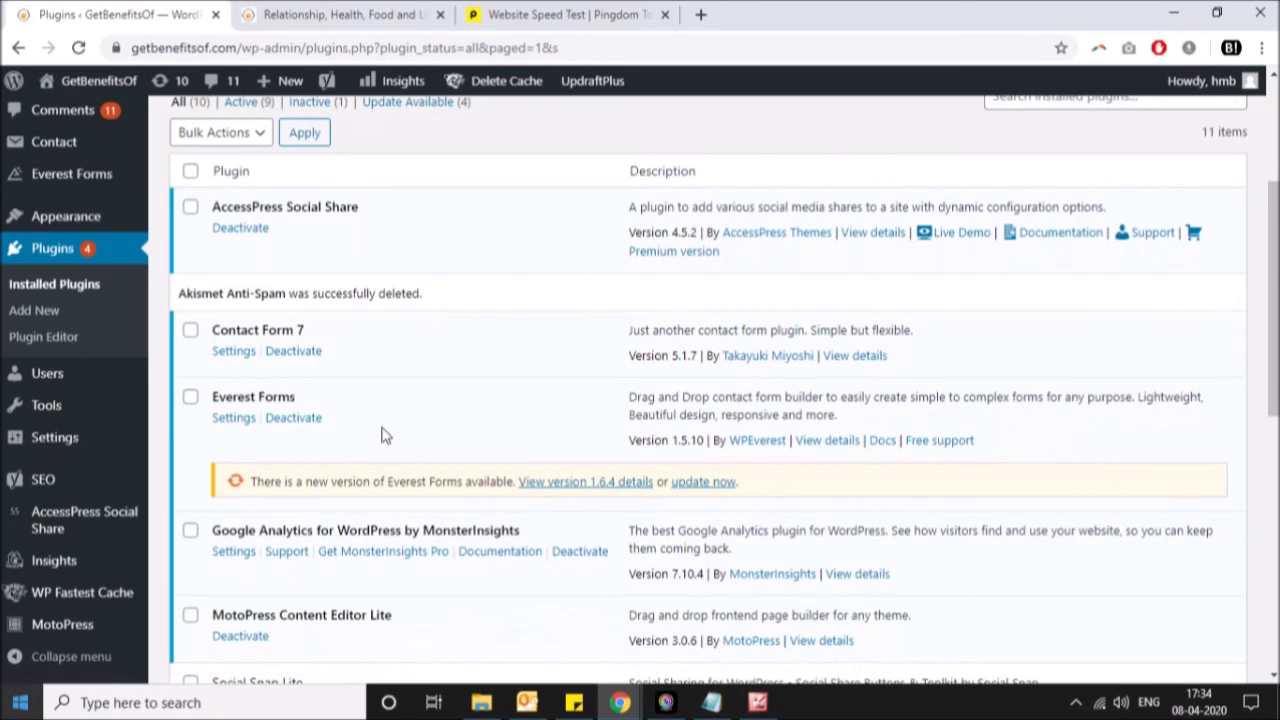
pyautogui.scroll(3, 381, 435)
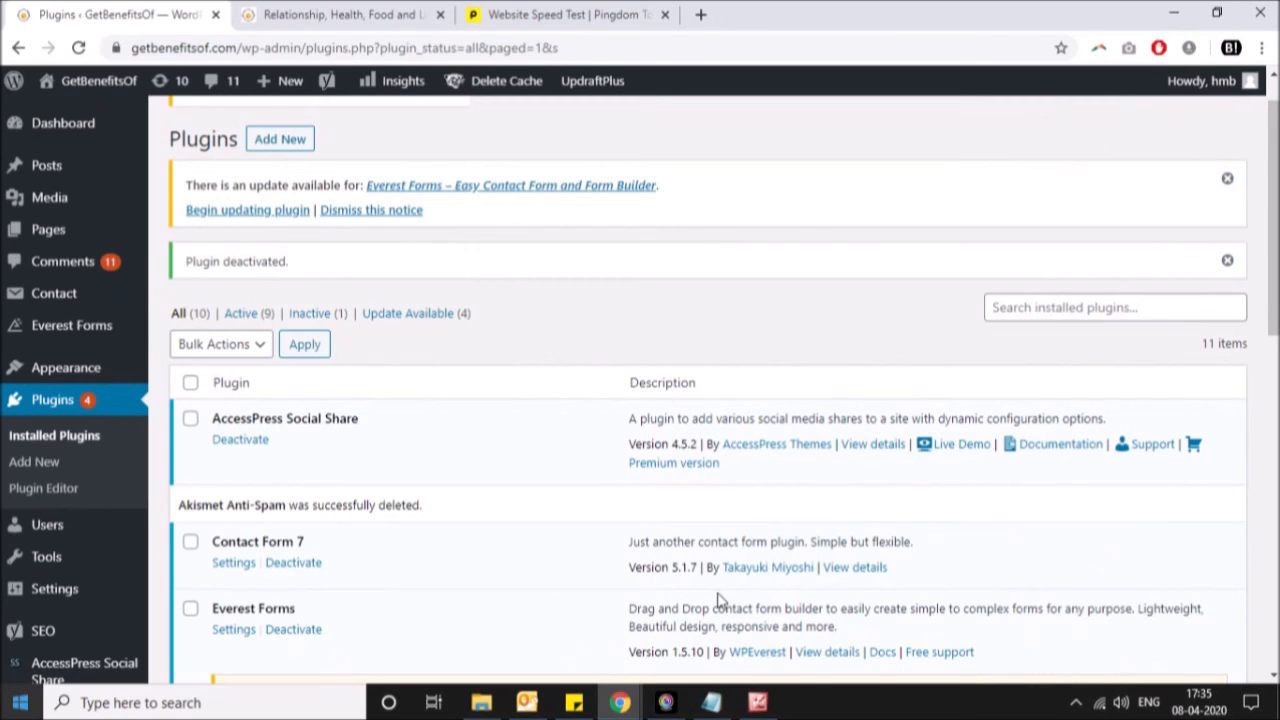
# Step: Switch to the Notepad list and add the item "4. hosting provider"
pyautogui.moveTo(722, 710)
pyautogui.click(729, 637)
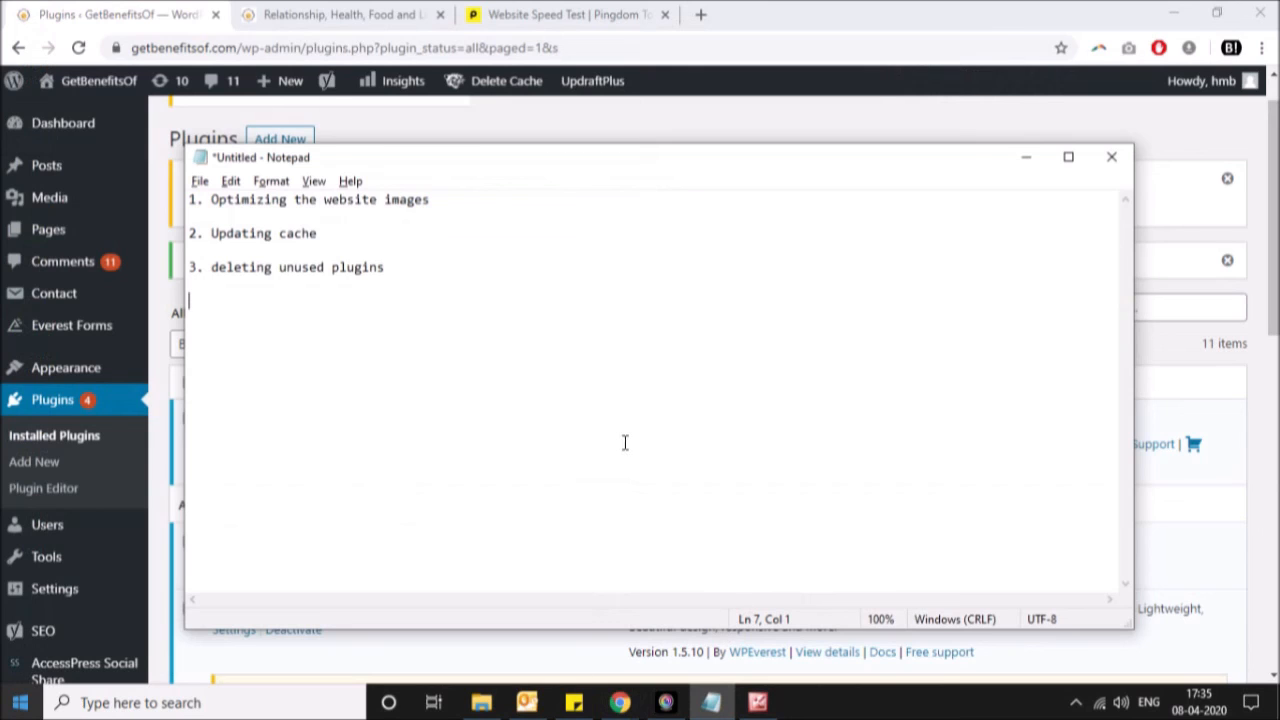
pyautogui.write('4. hosting provider')
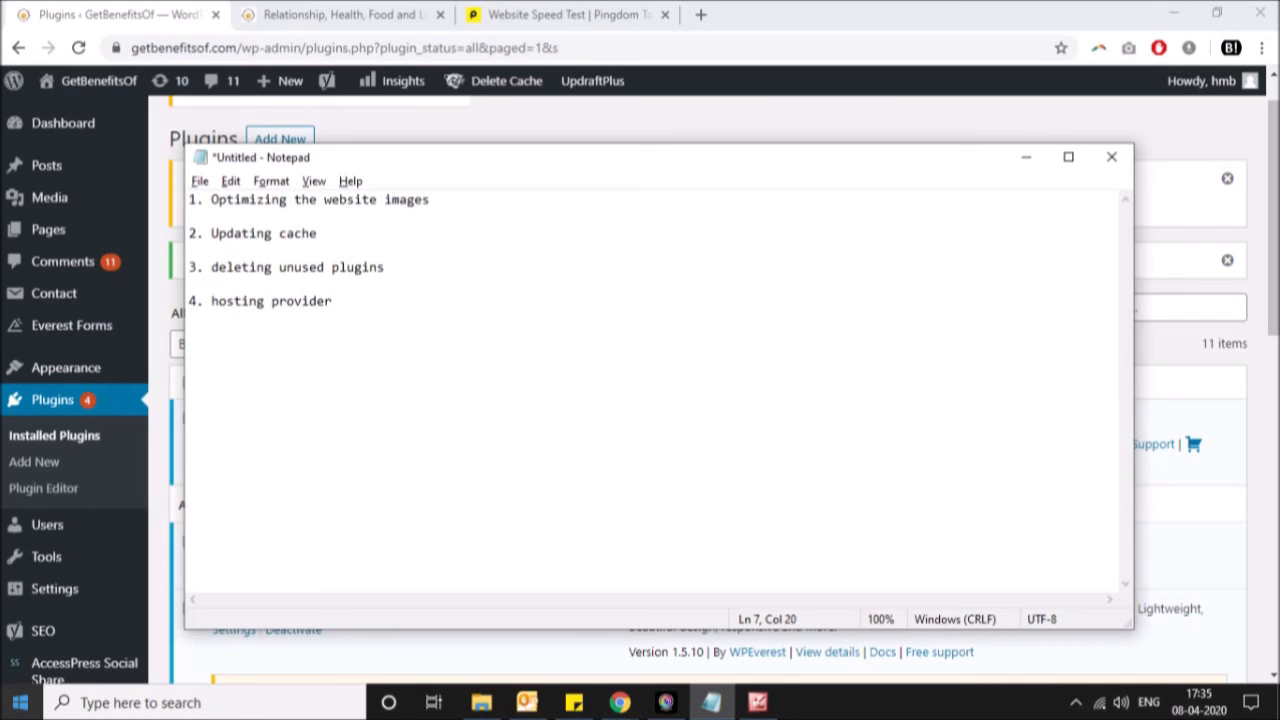
pyautogui.write('?')
pyautogui.click(333, 301)
pyautogui.press('Right')
# Step: Switch back to Chrome and review the Pingdom speed test results for getbenefitsof.com
pyautogui.click(1022, 123)
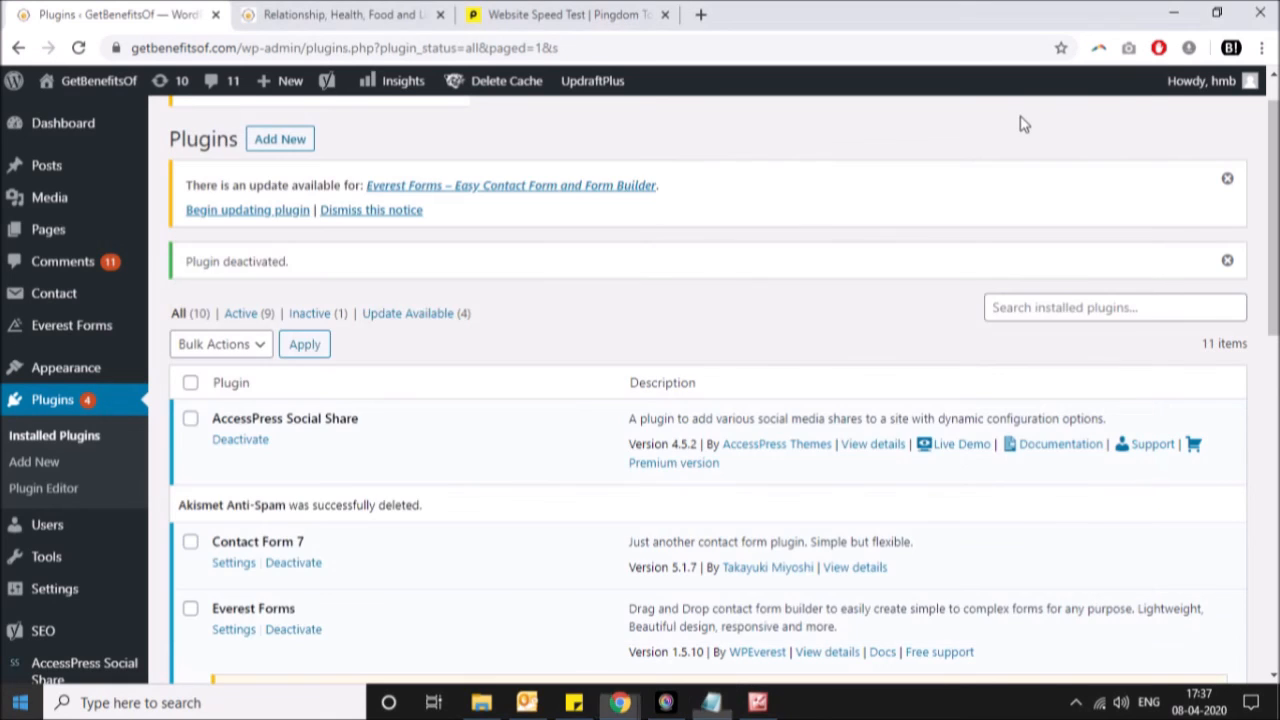
pyautogui.click(591, 10)
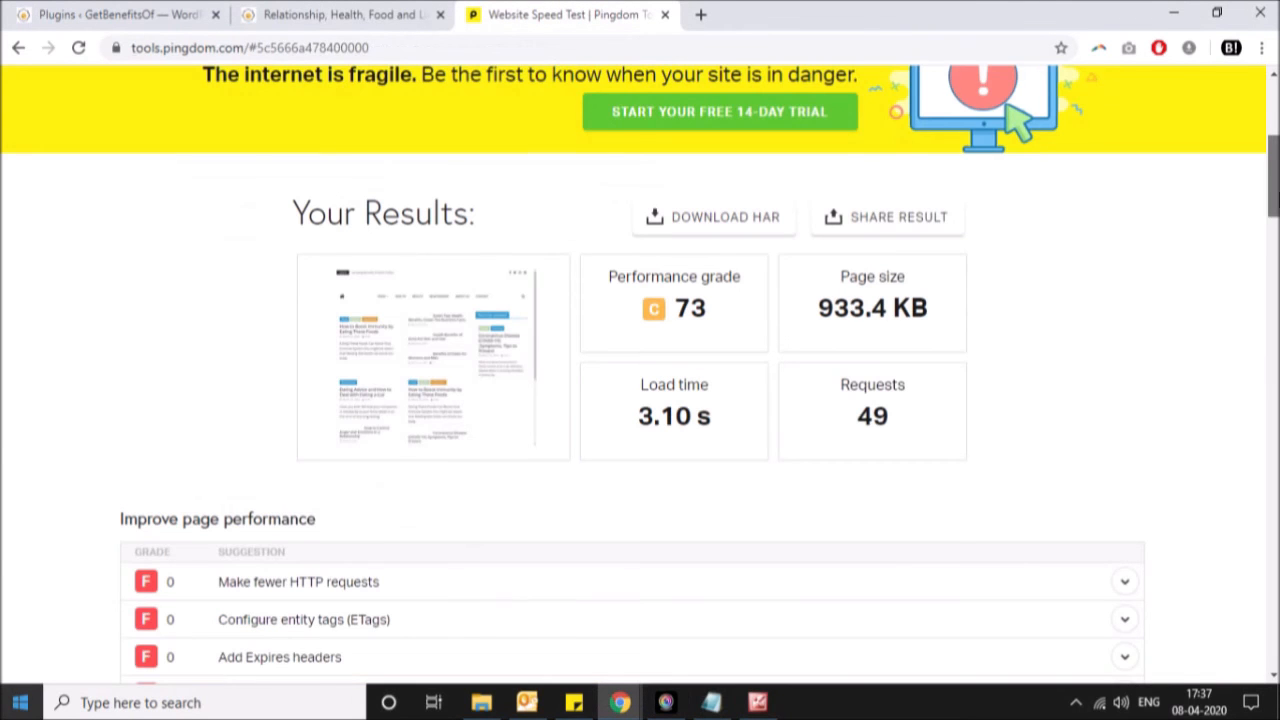
pyautogui.scroll(4, 640, 374)
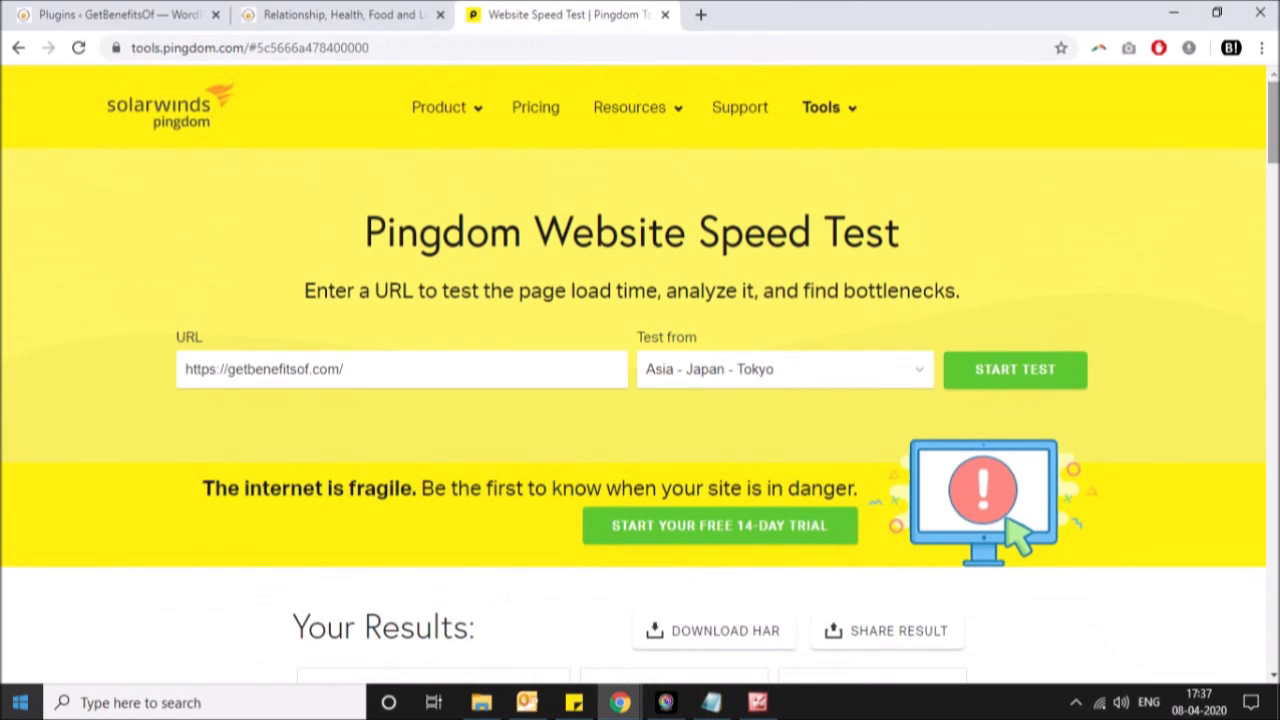
pyautogui.scroll(-3, 640, 380)
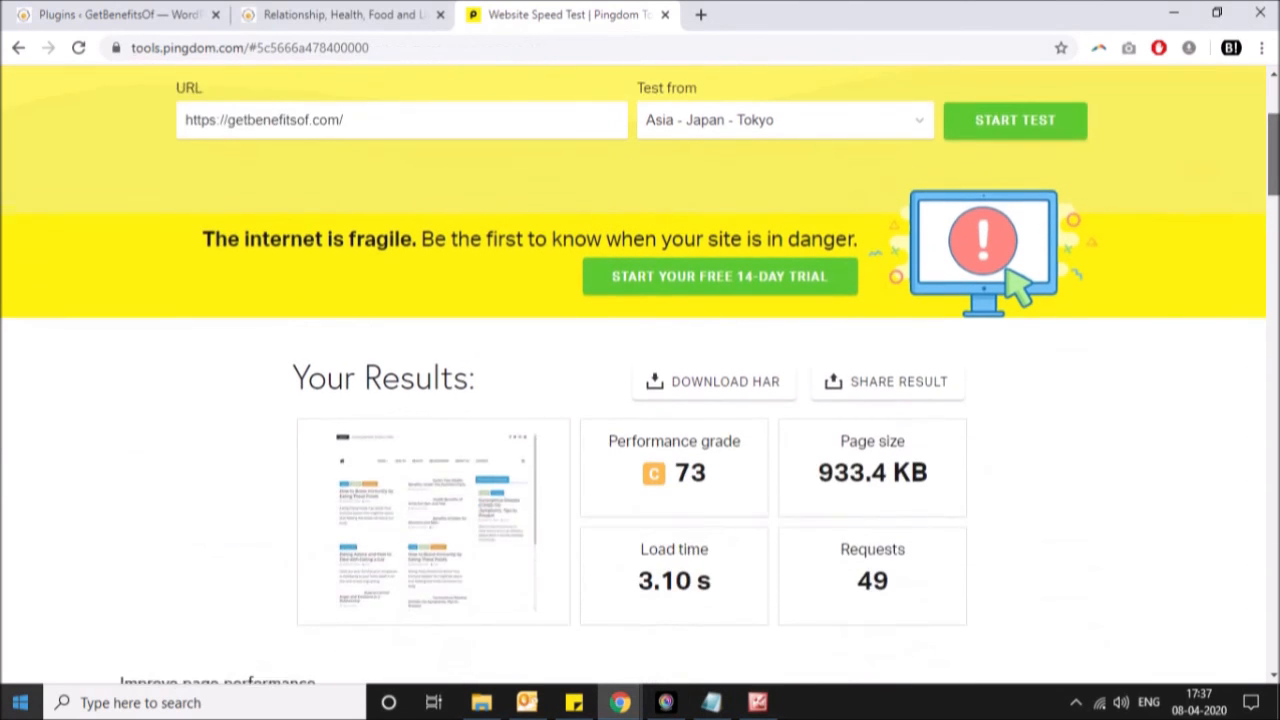
pyautogui.scroll(1, 1205, 157)
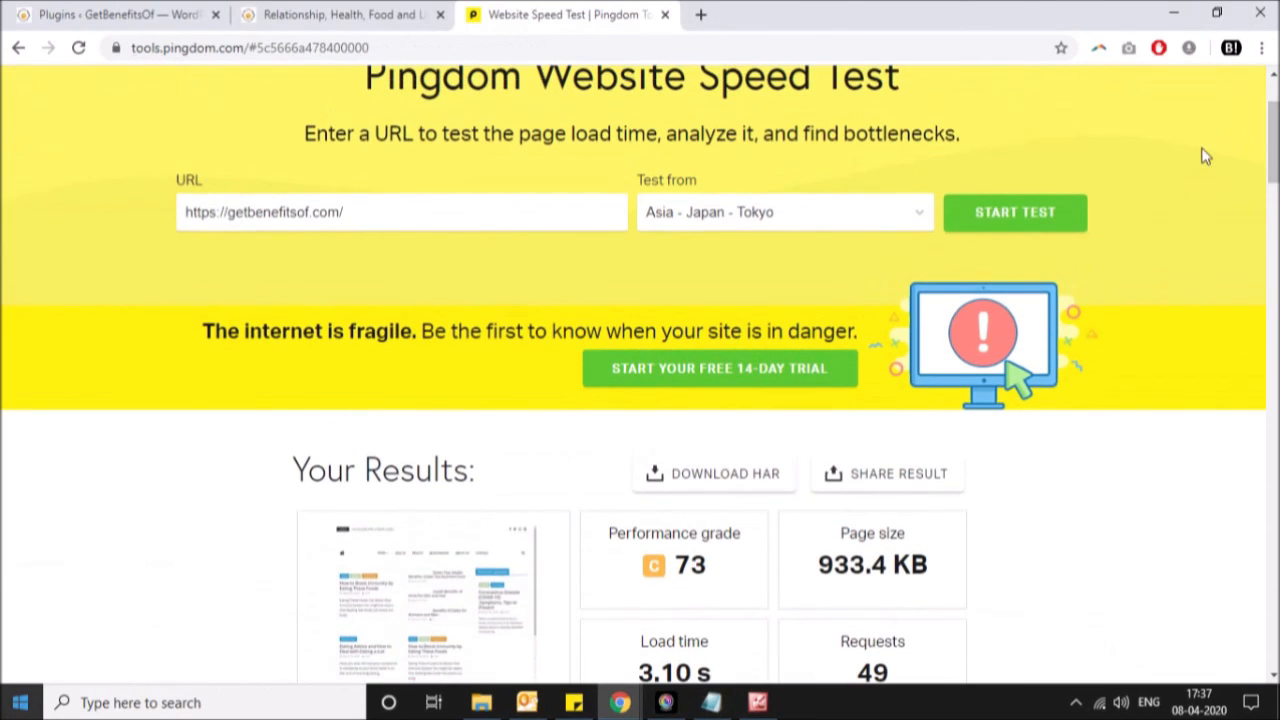
pyautogui.click(1031, 216)
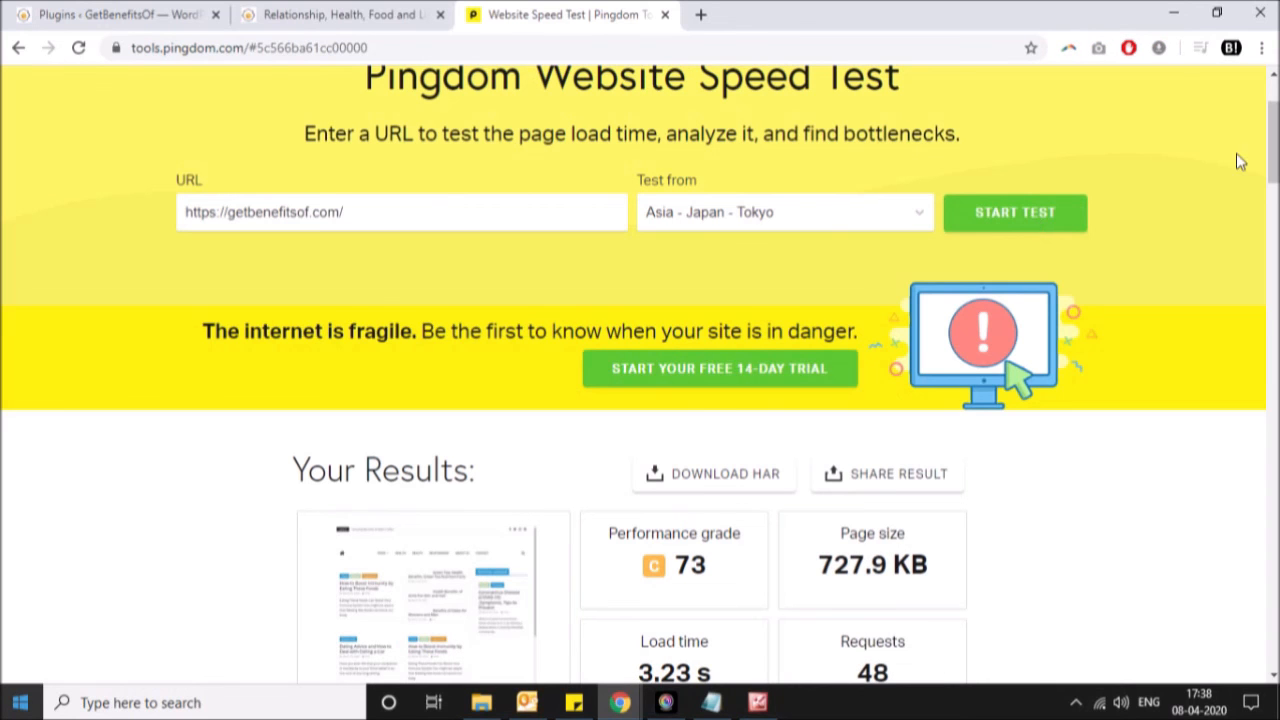
# Step: Examine the new test's performance grade, page size, load time and request count, along with the page performance suggestions
pyautogui.scroll(-3, 1270, 160)
pyautogui.scroll(1, 1199, 196)
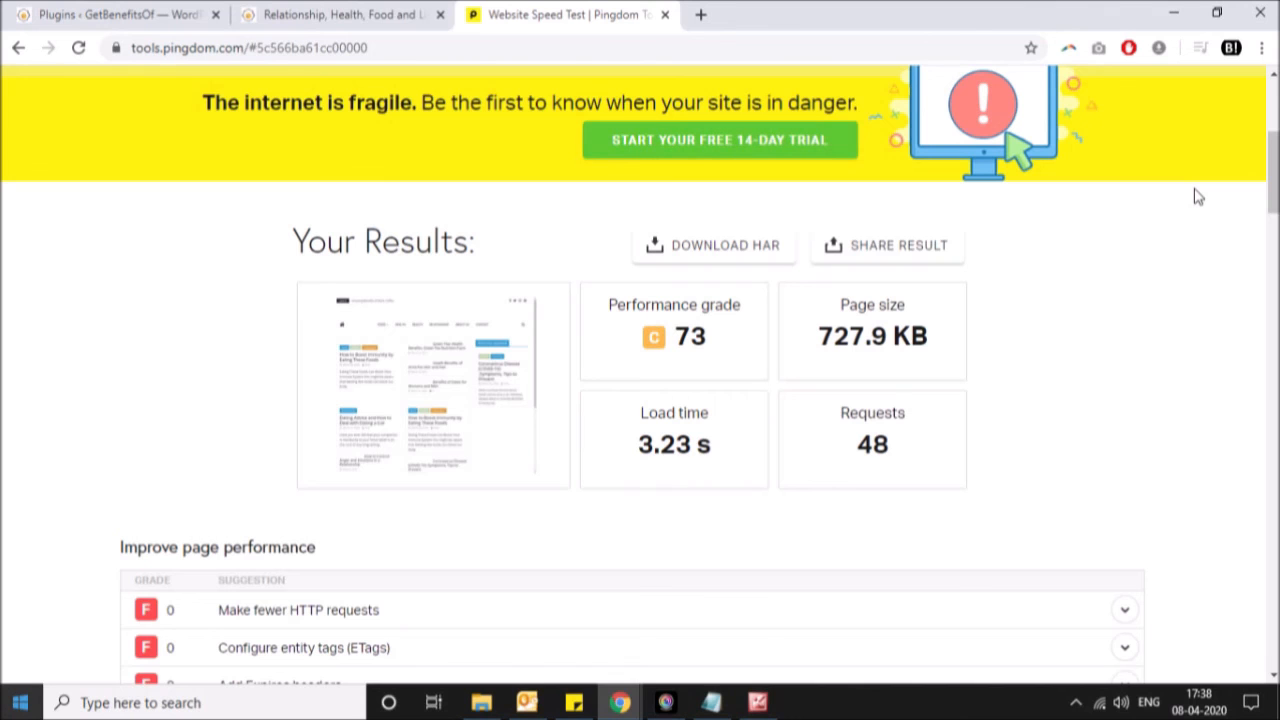
pyautogui.scroll(1, 1199, 196)
pyautogui.scroll(-2, 1266, 182)
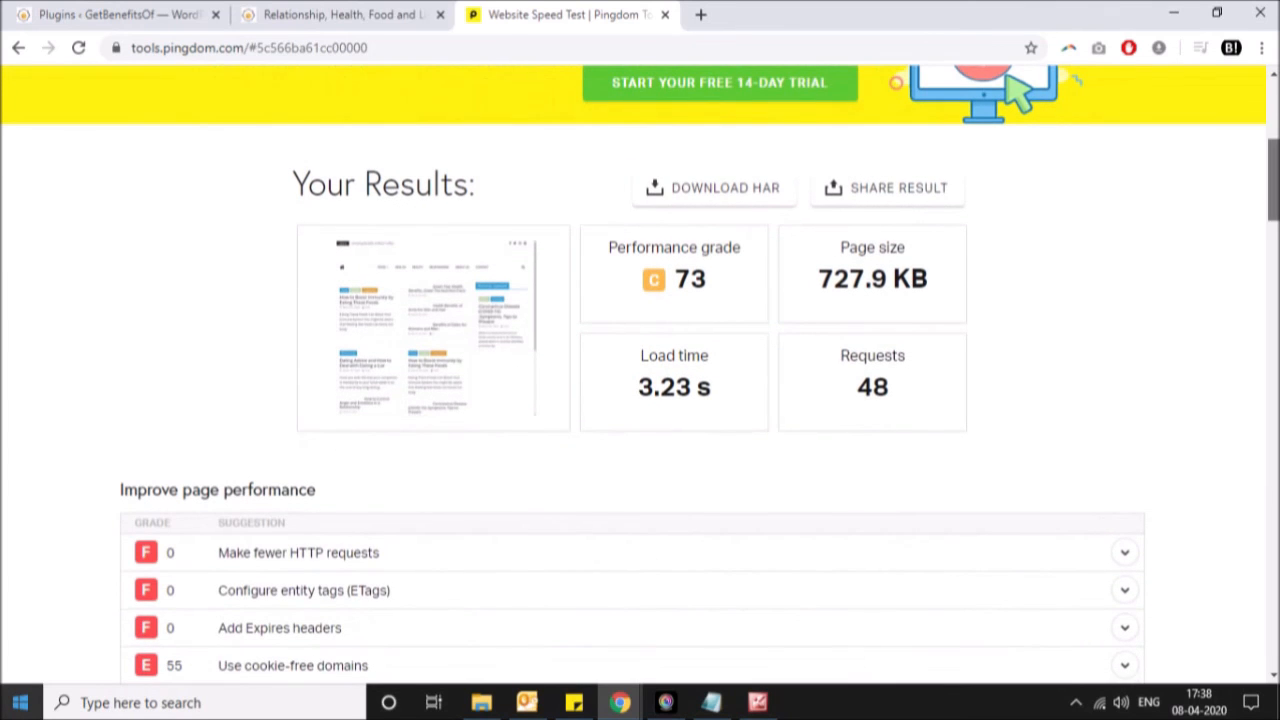
pyautogui.scroll(1, 1266, 182)
pyautogui.scroll(-2, 1266, 182)
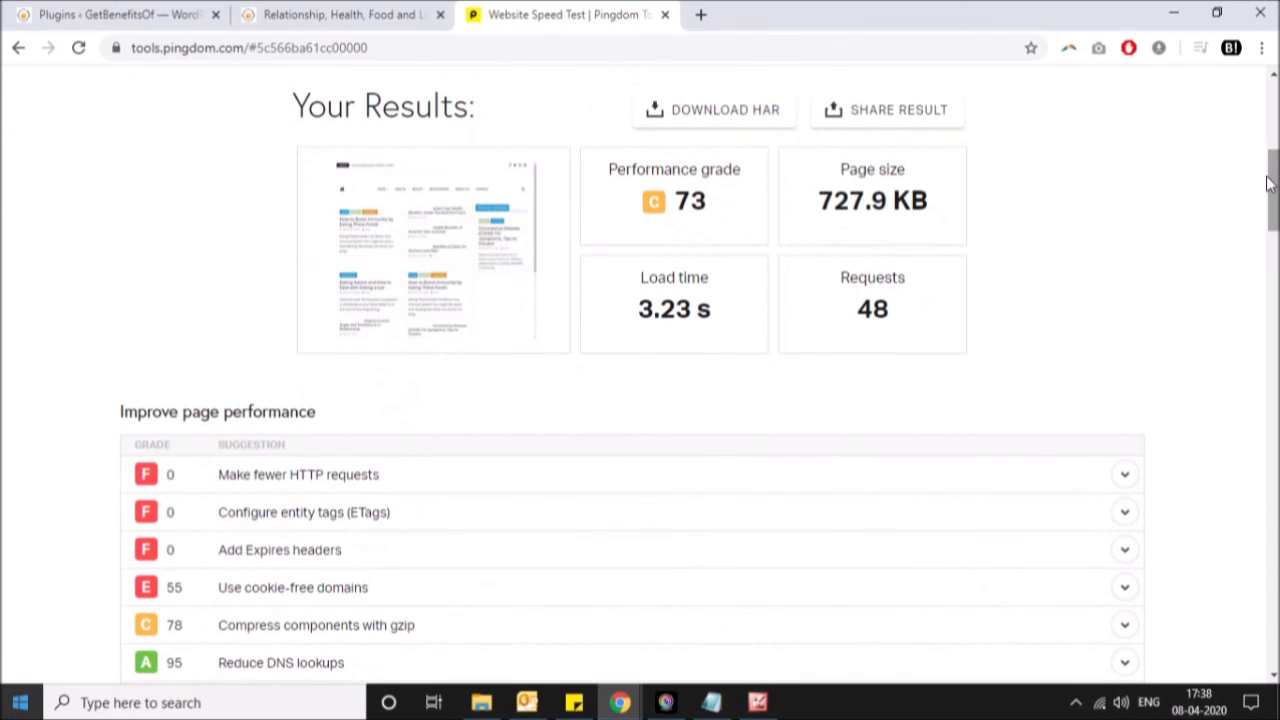
pyautogui.scroll(3, 1268, 182)
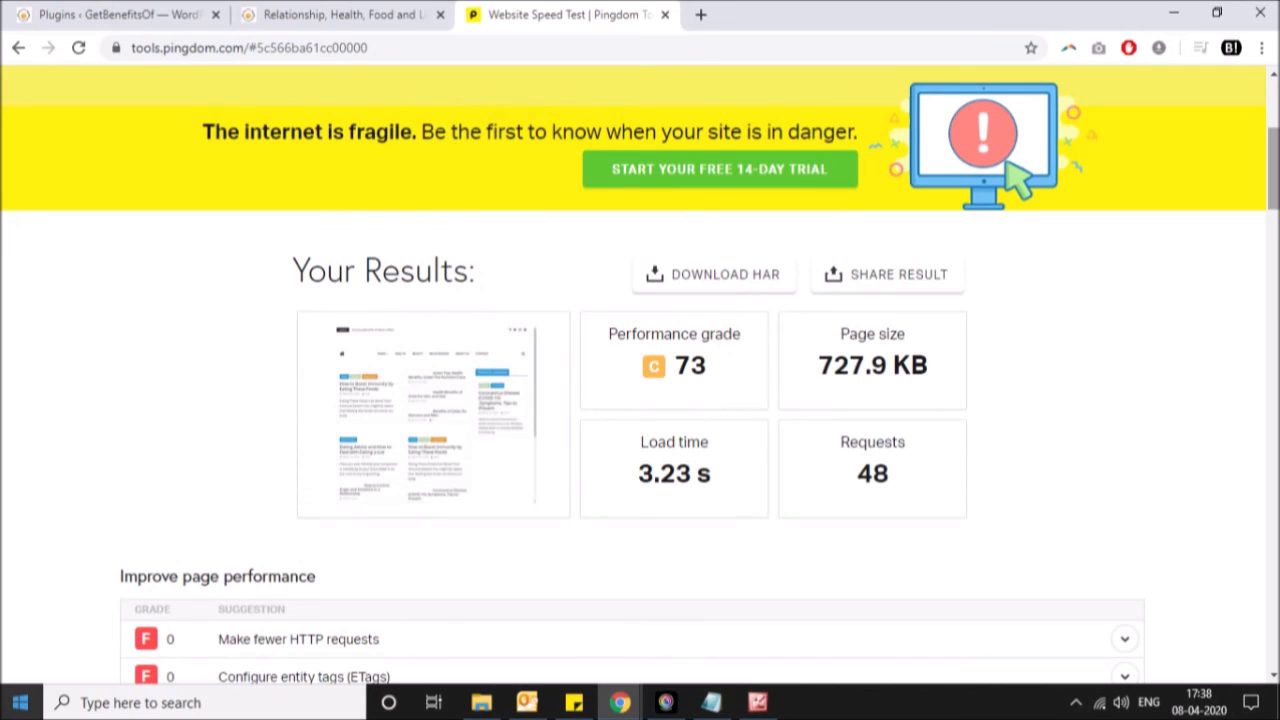
pyautogui.scroll(-3, 1266, 182)
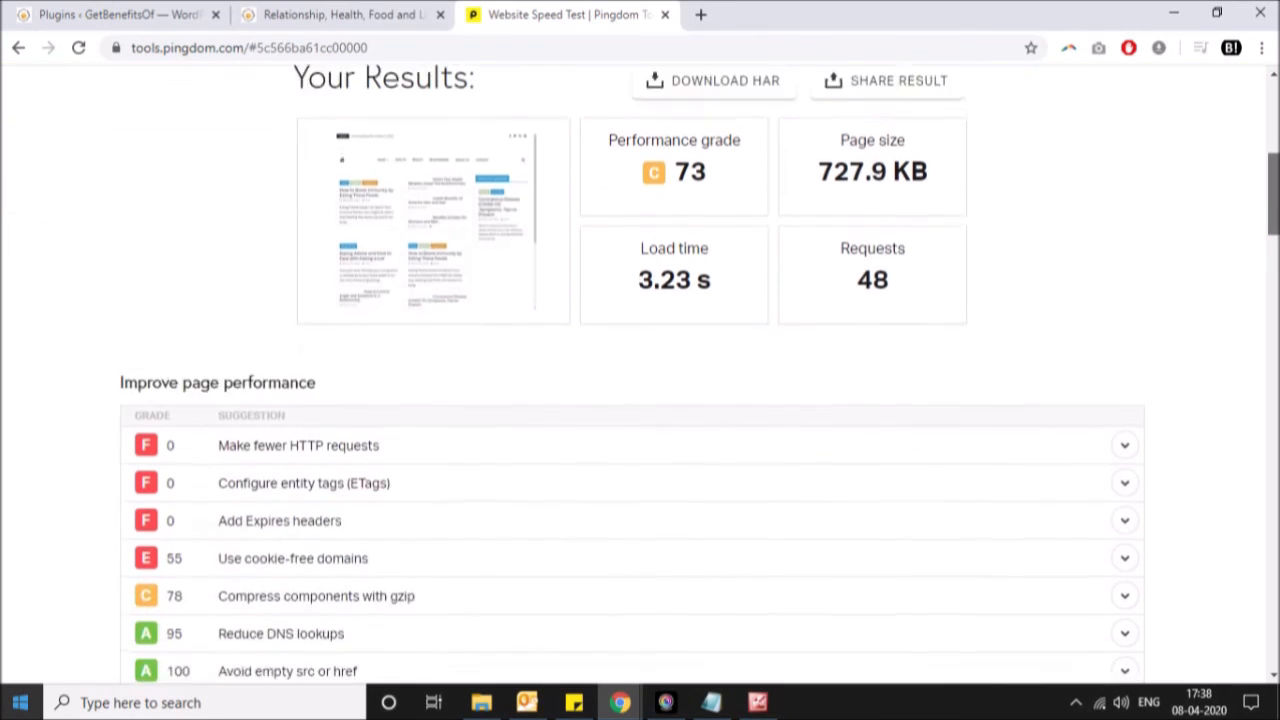
pyautogui.scroll(3, 1266, 182)
pyautogui.scroll(1, 1266, 182)
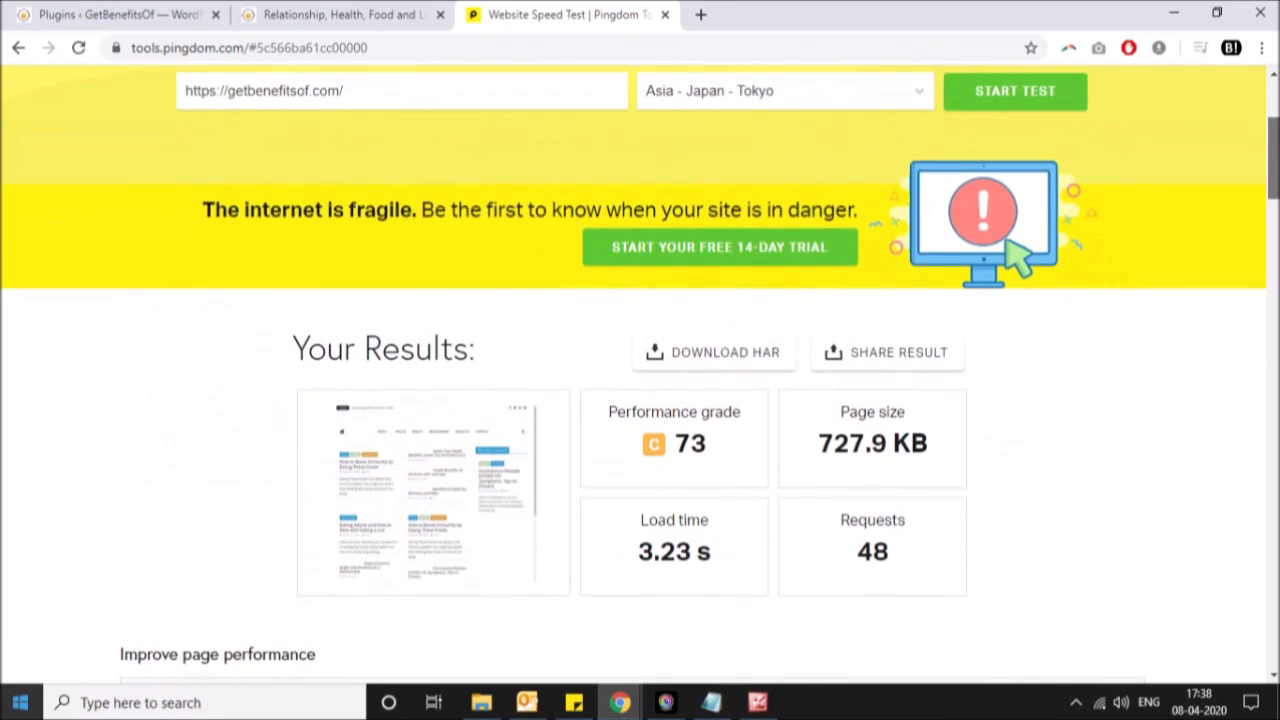